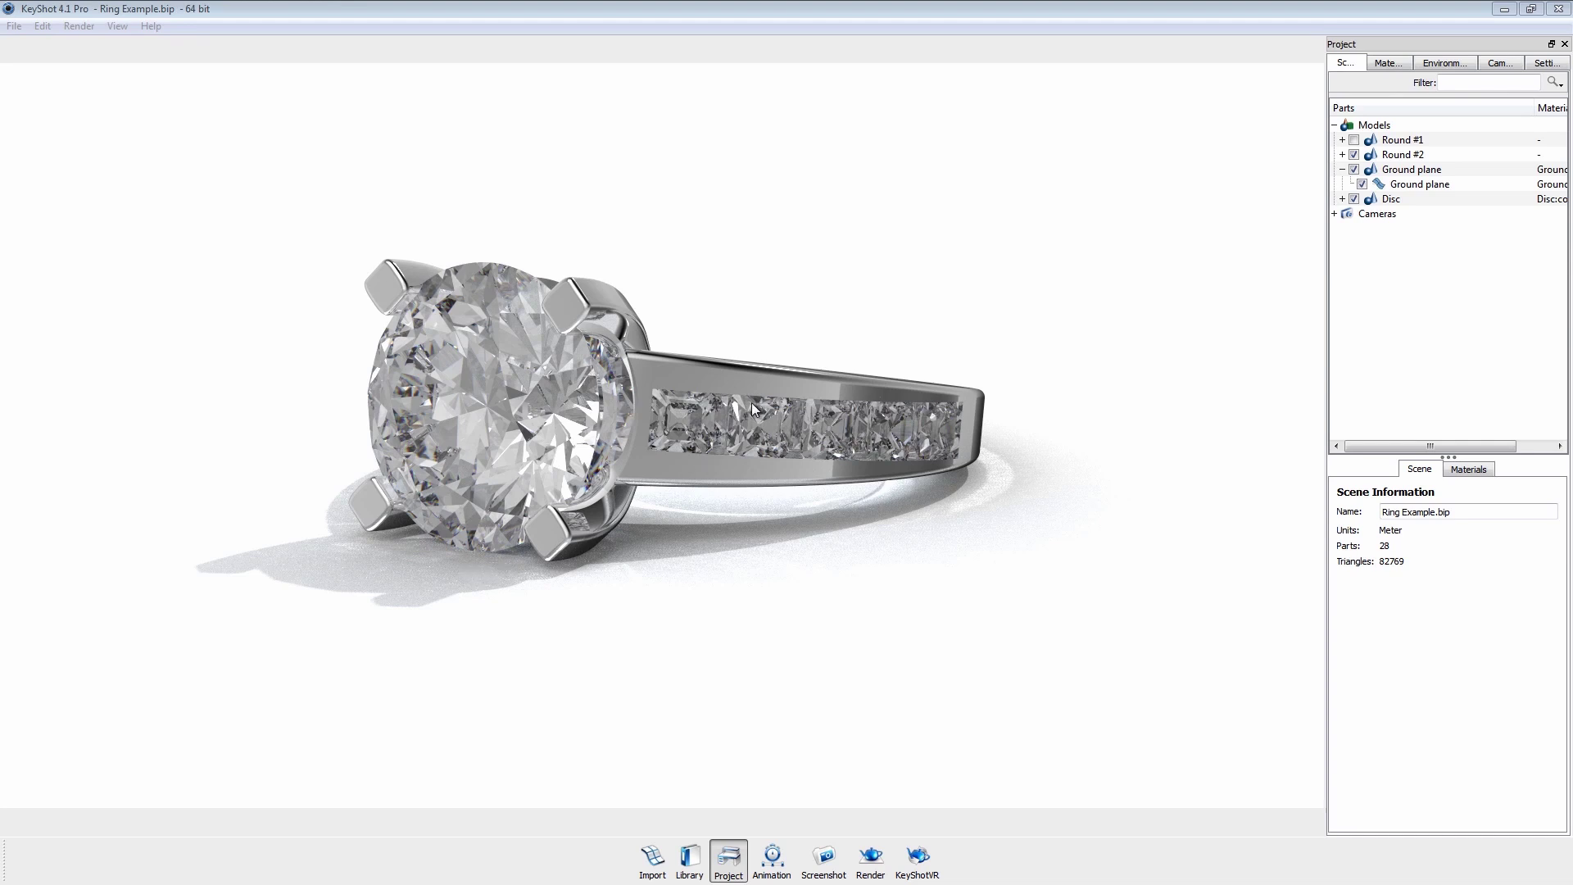
Step: Search the material library for "glass den" and apply the light grey dense glass to the outer tumbler
left_click(851, 11)
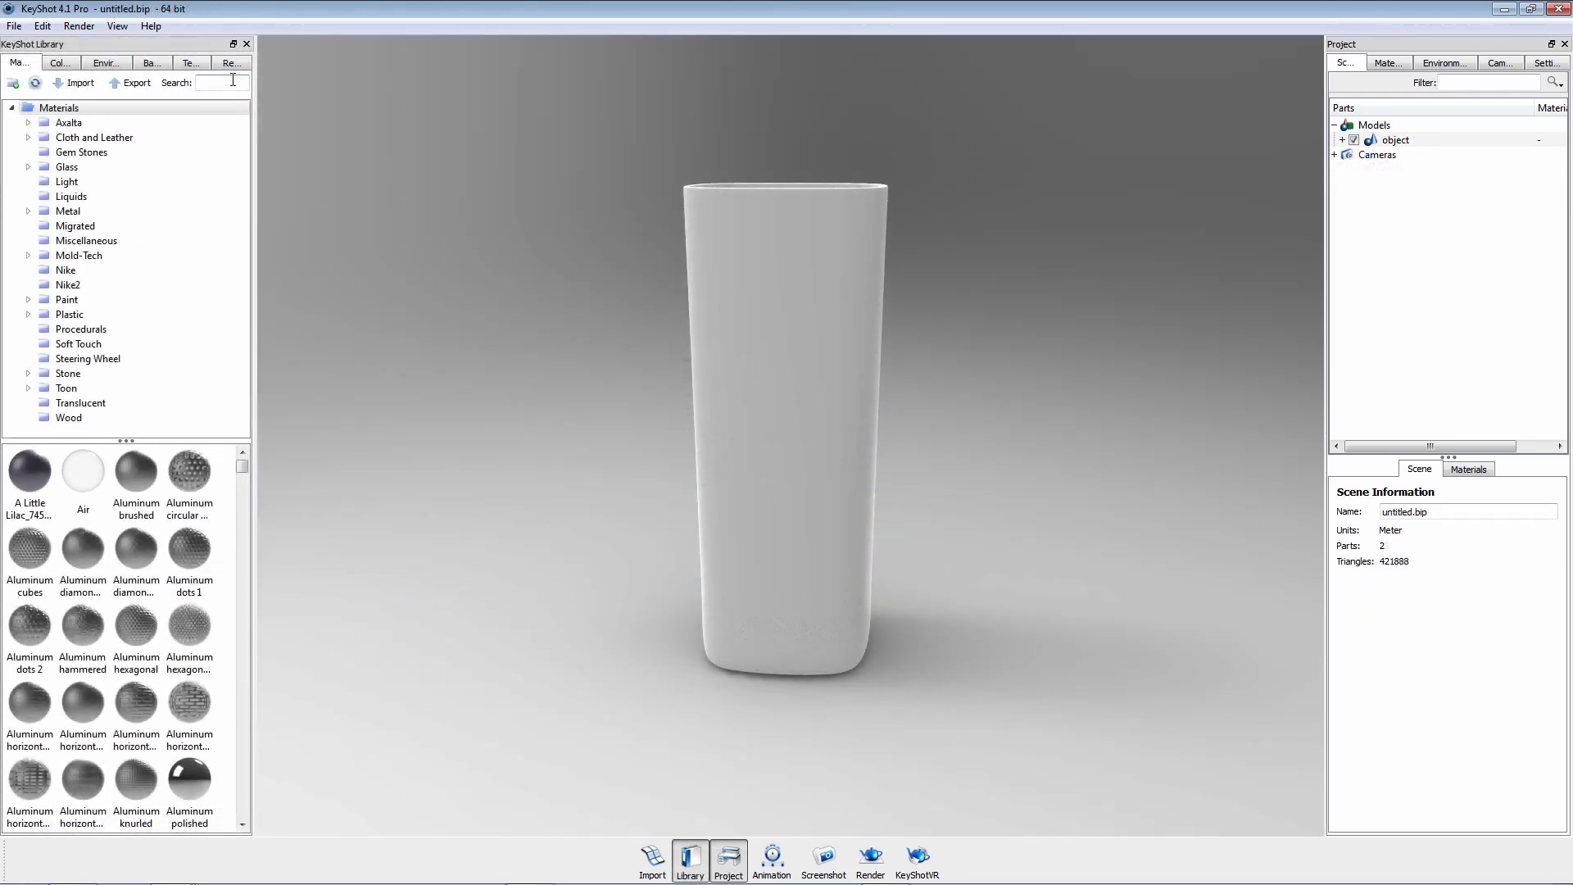
left_click(233, 82)
type("glass den")
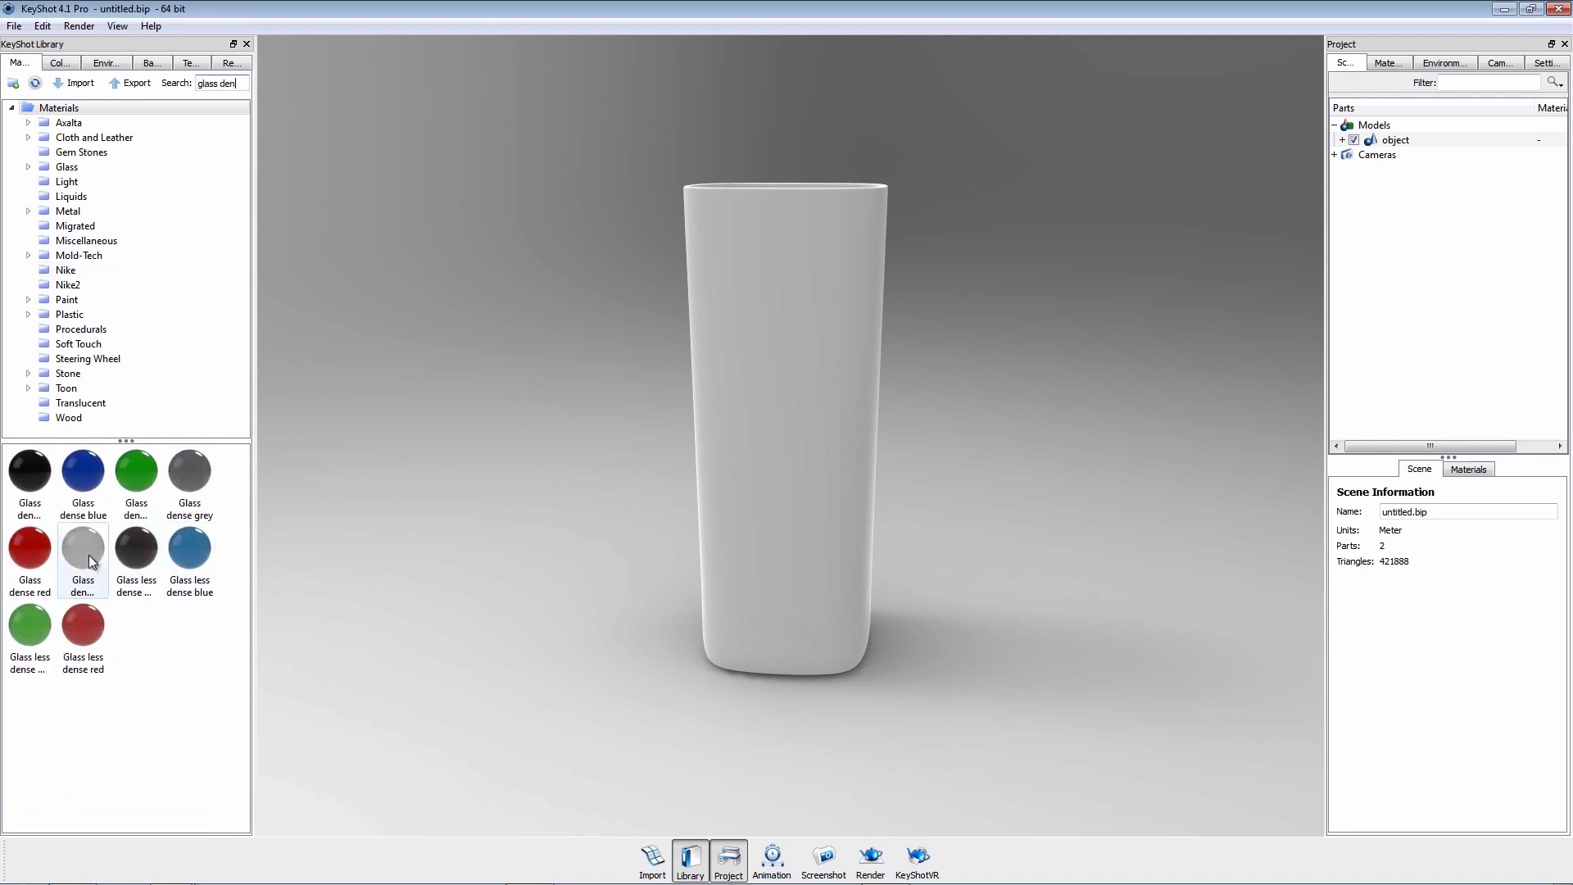
left_click_drag(85, 549, 826, 406)
Step: Search the material library for "water" and apply the first water material to the liquid inside the glass
triple_click(222, 83)
type("water")
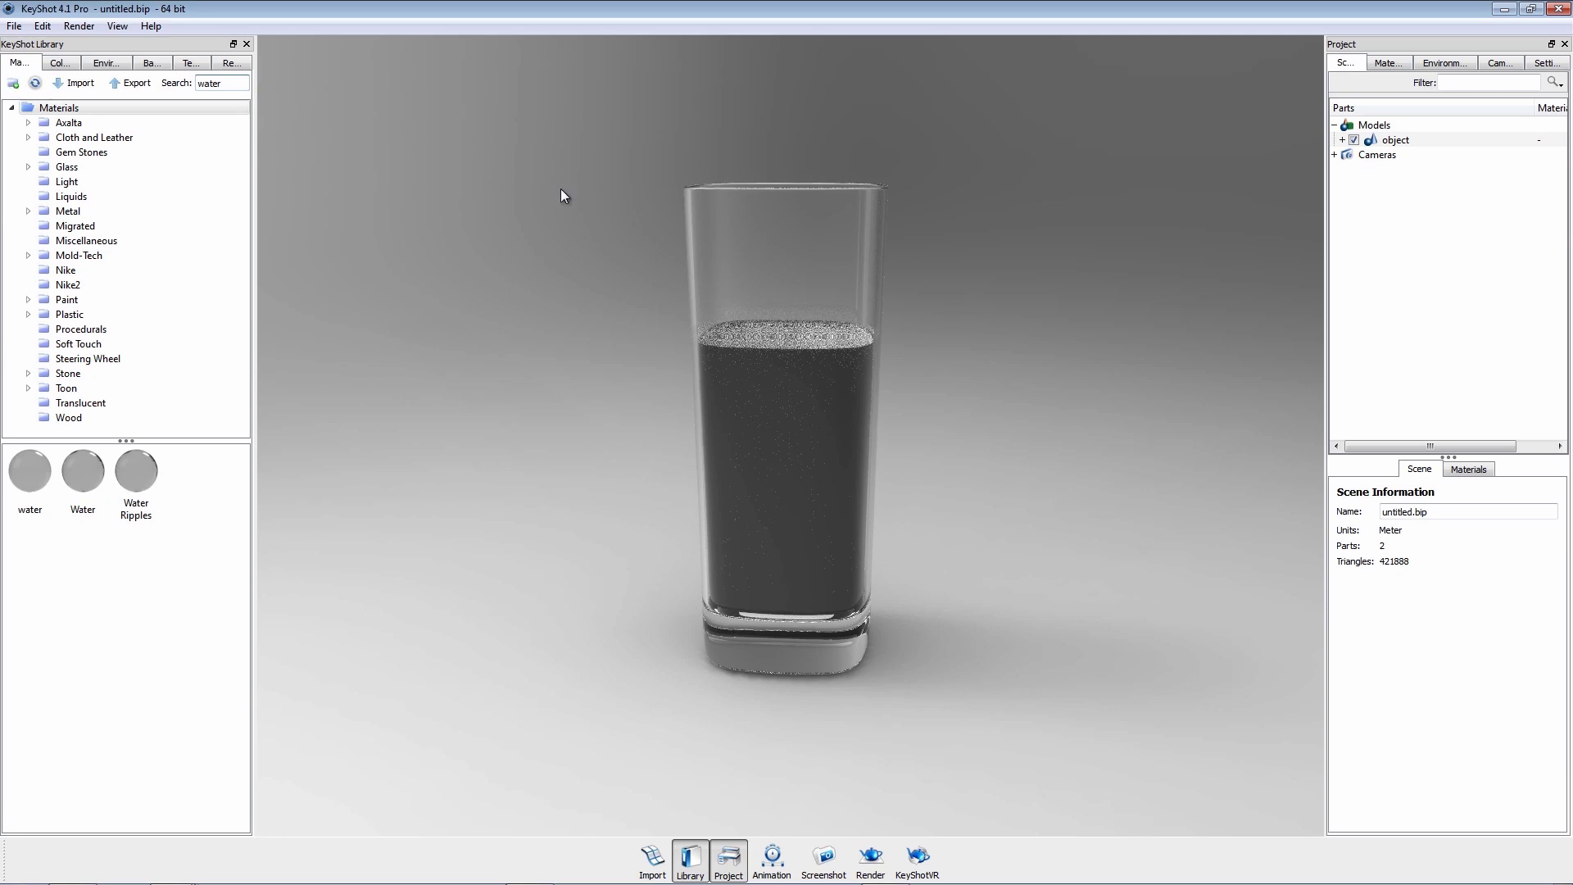
left_click_drag(562, 193, 572, 375)
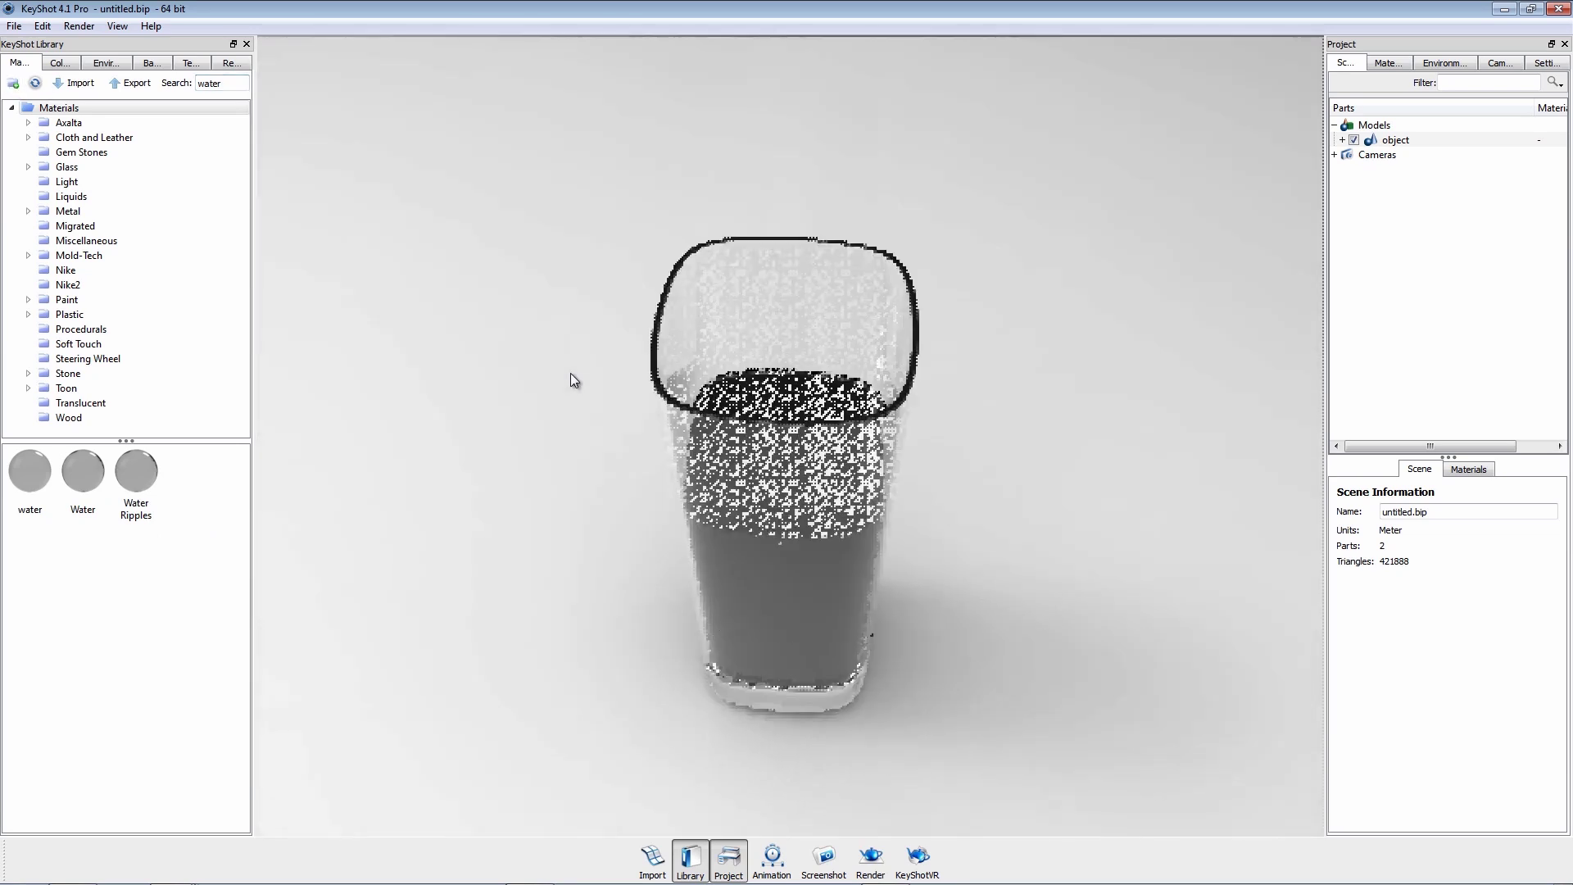
left_click_drag(29, 471, 768, 445)
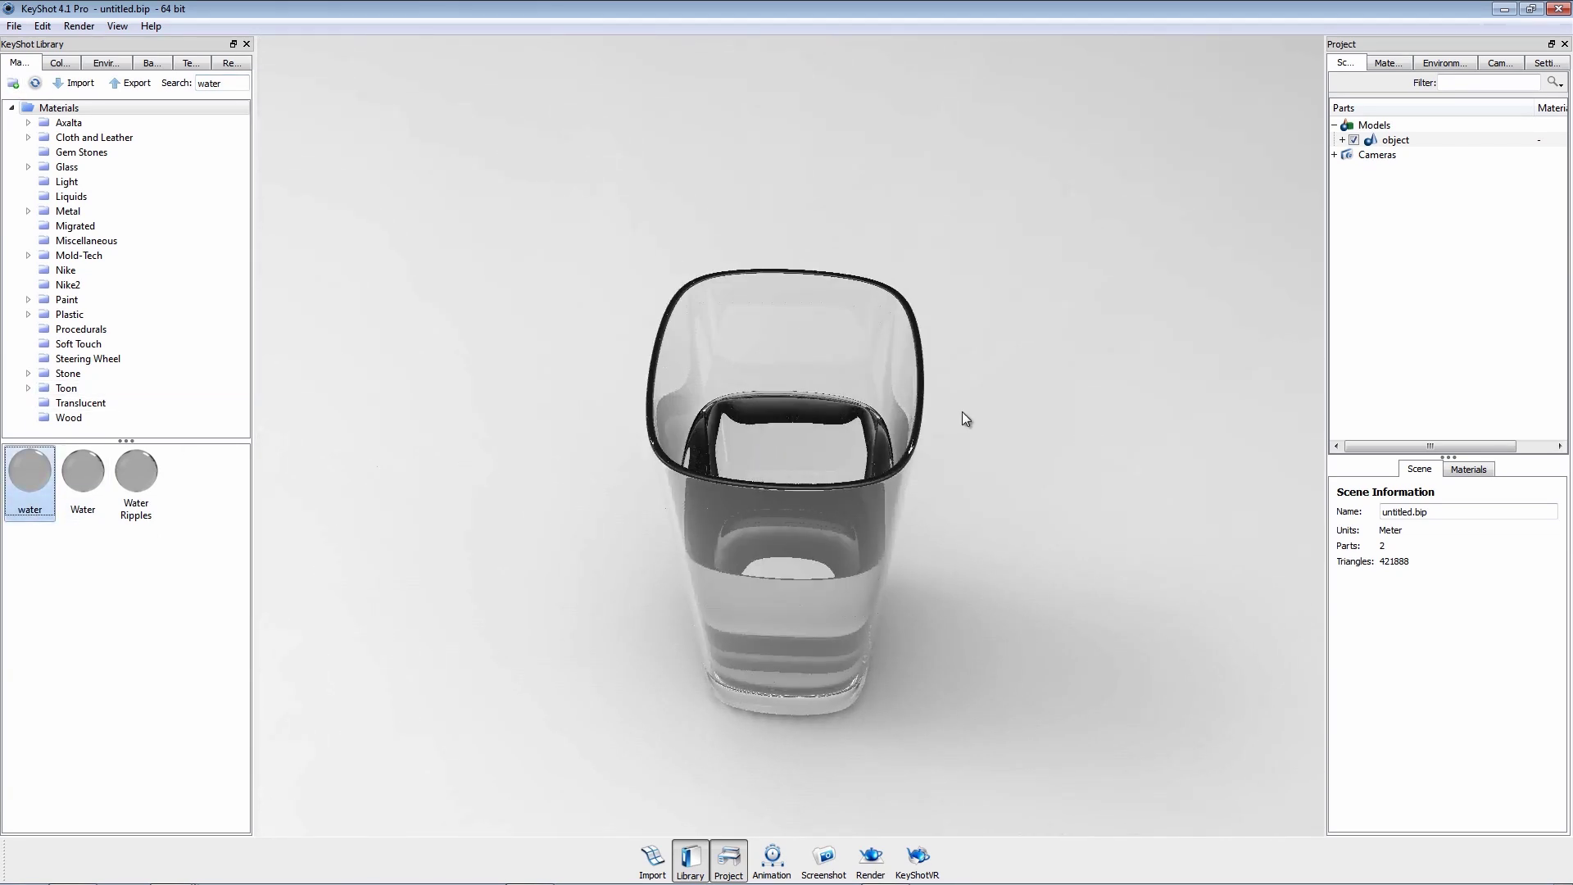
left_click_drag(1006, 487, 1006, 268)
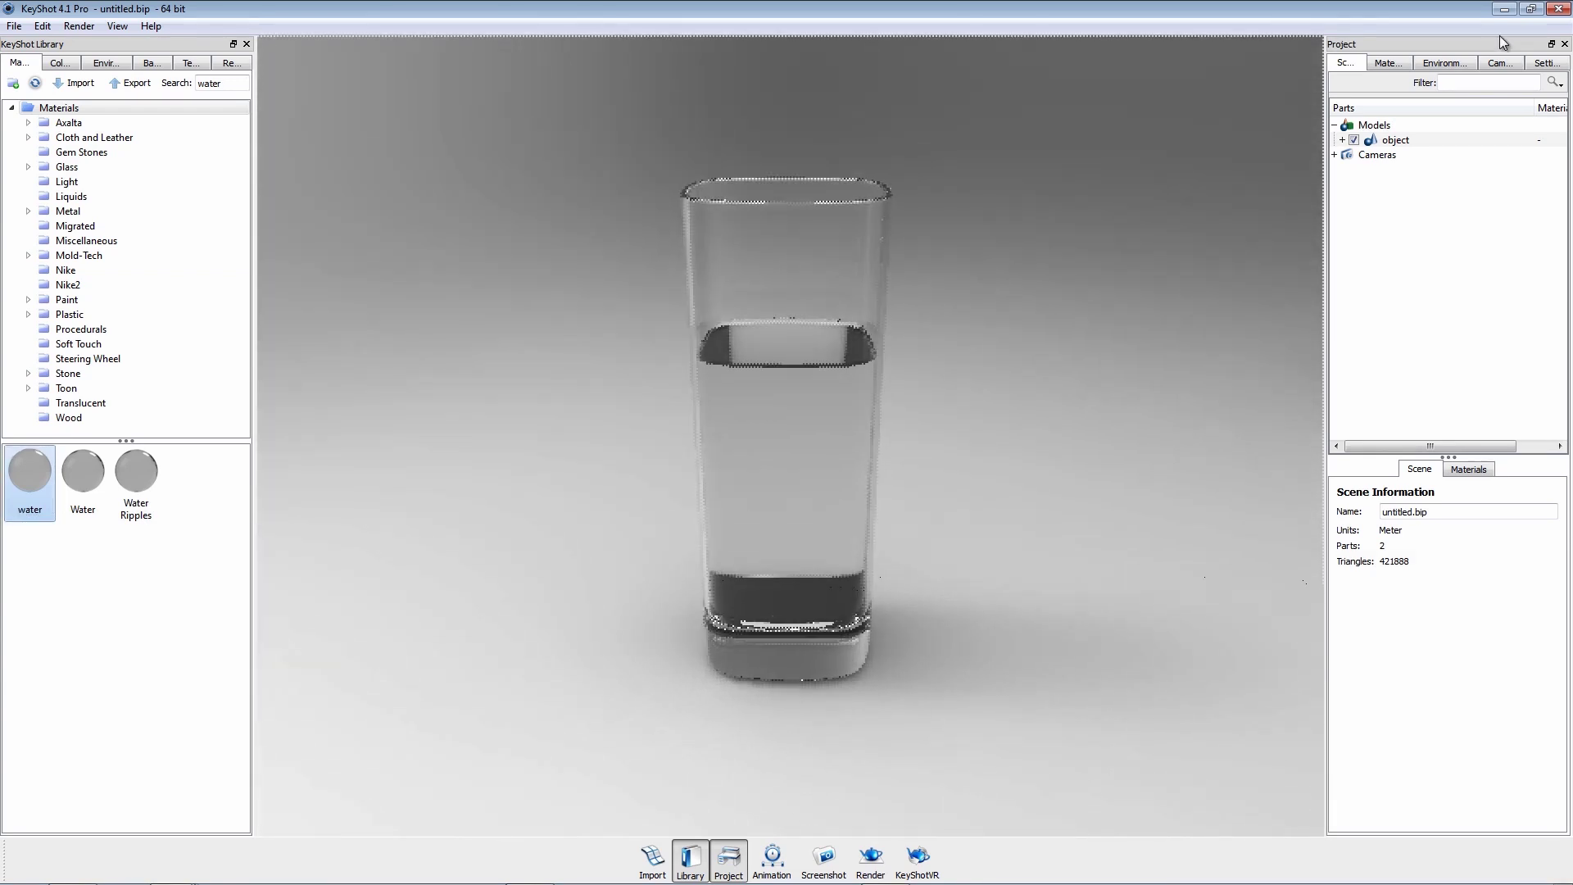
Step: Set the camera's perspective to 75
left_click(1507, 66)
left_click_drag(1538, 482, 1354, 485)
type("75")
key("Return")
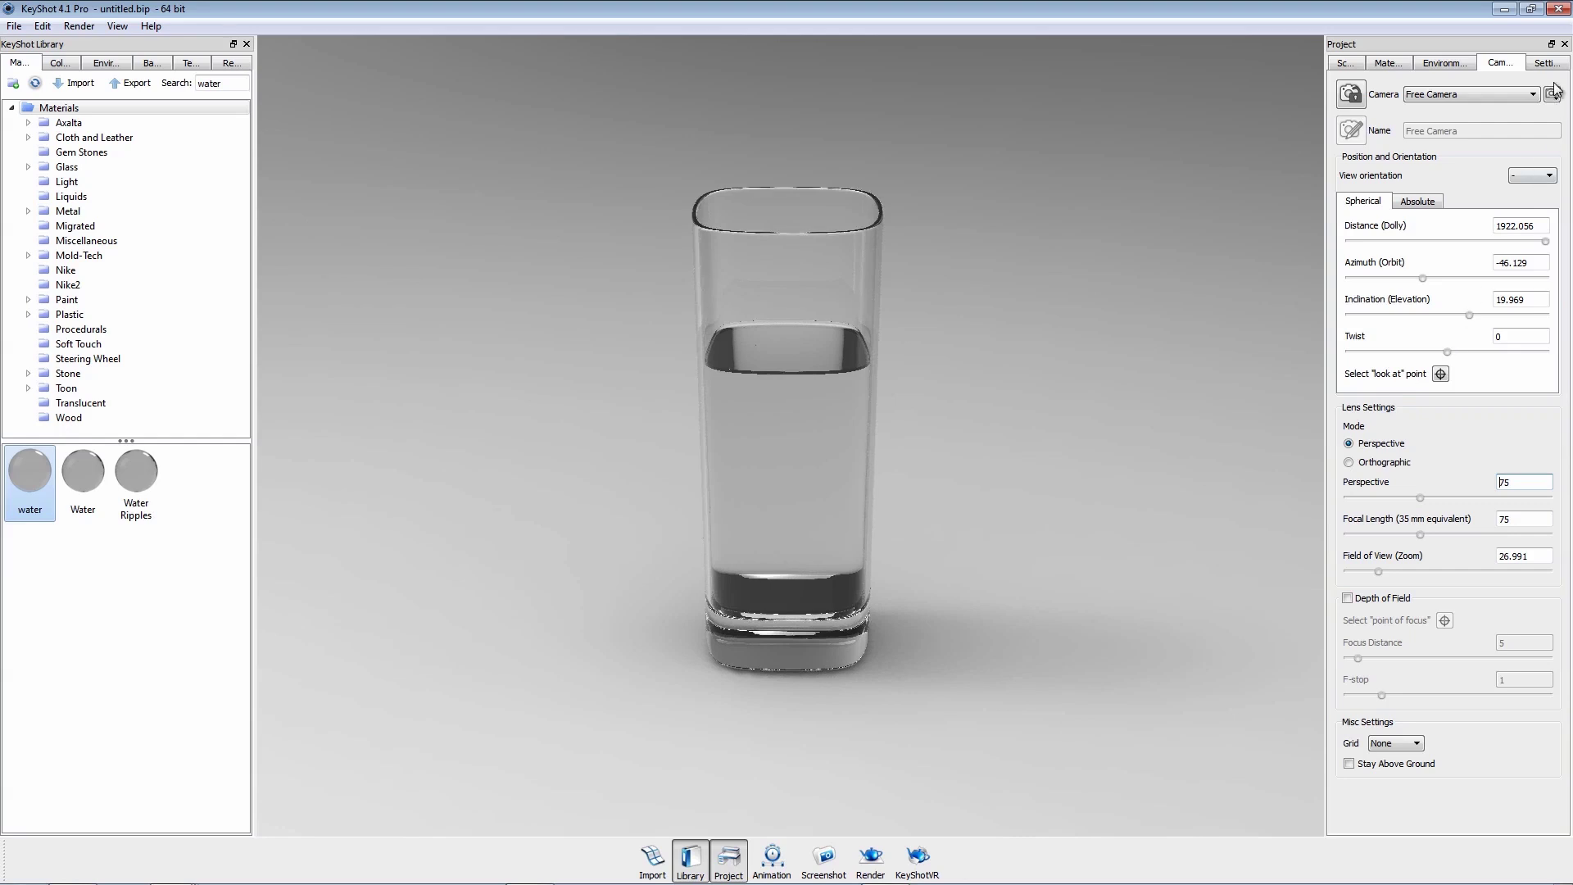
Step: Set the realtime quality's Ray Bounces to 12
left_click(1546, 63)
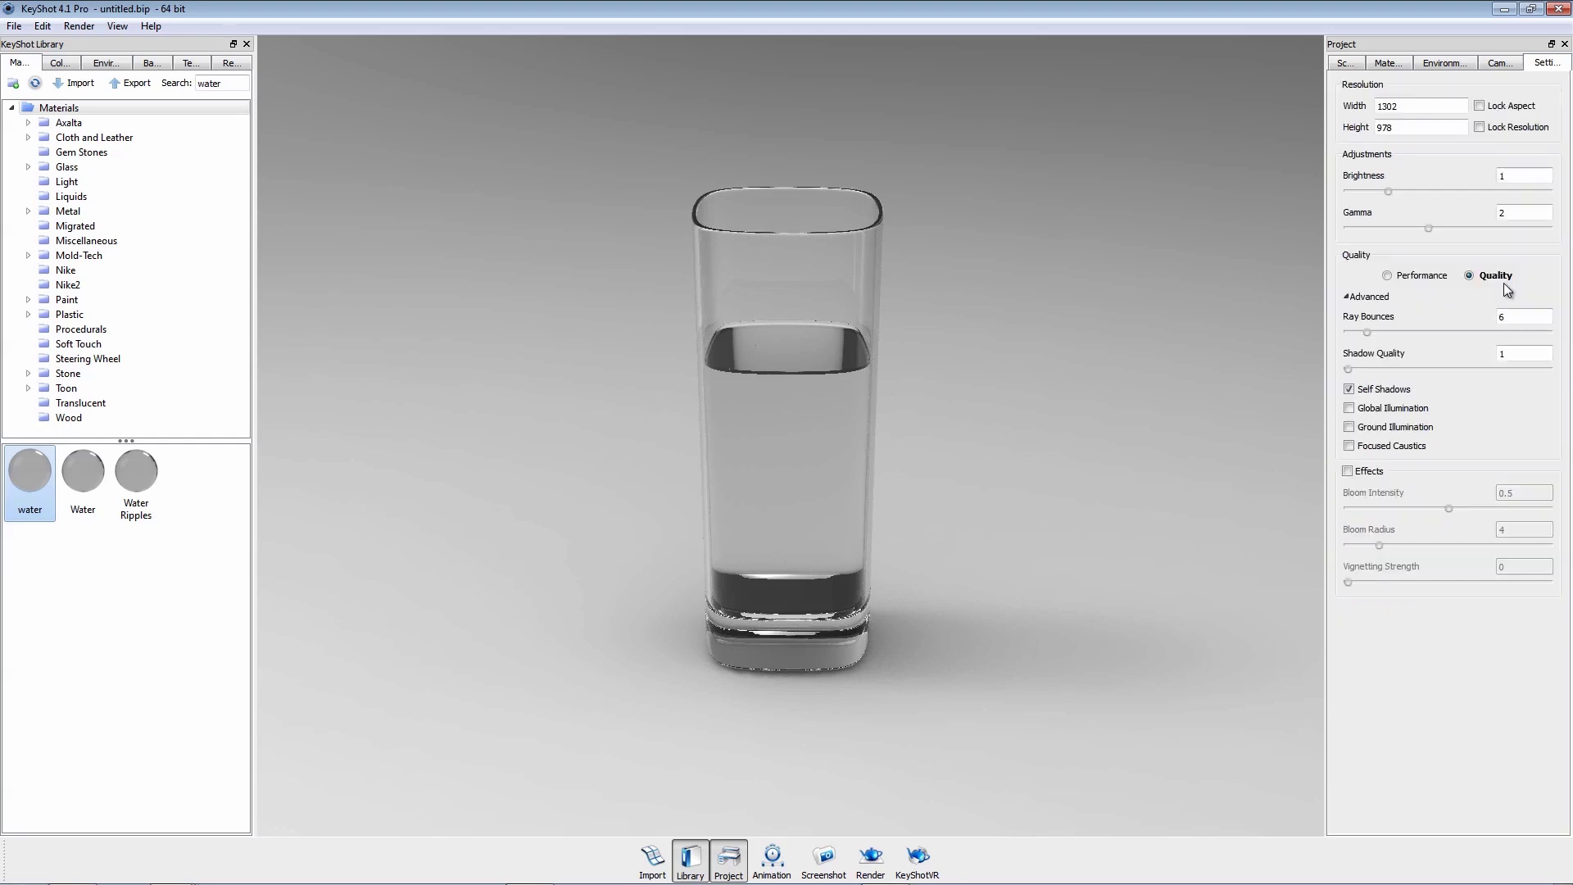
double_click(1520, 323)
type("12")
key("Return")
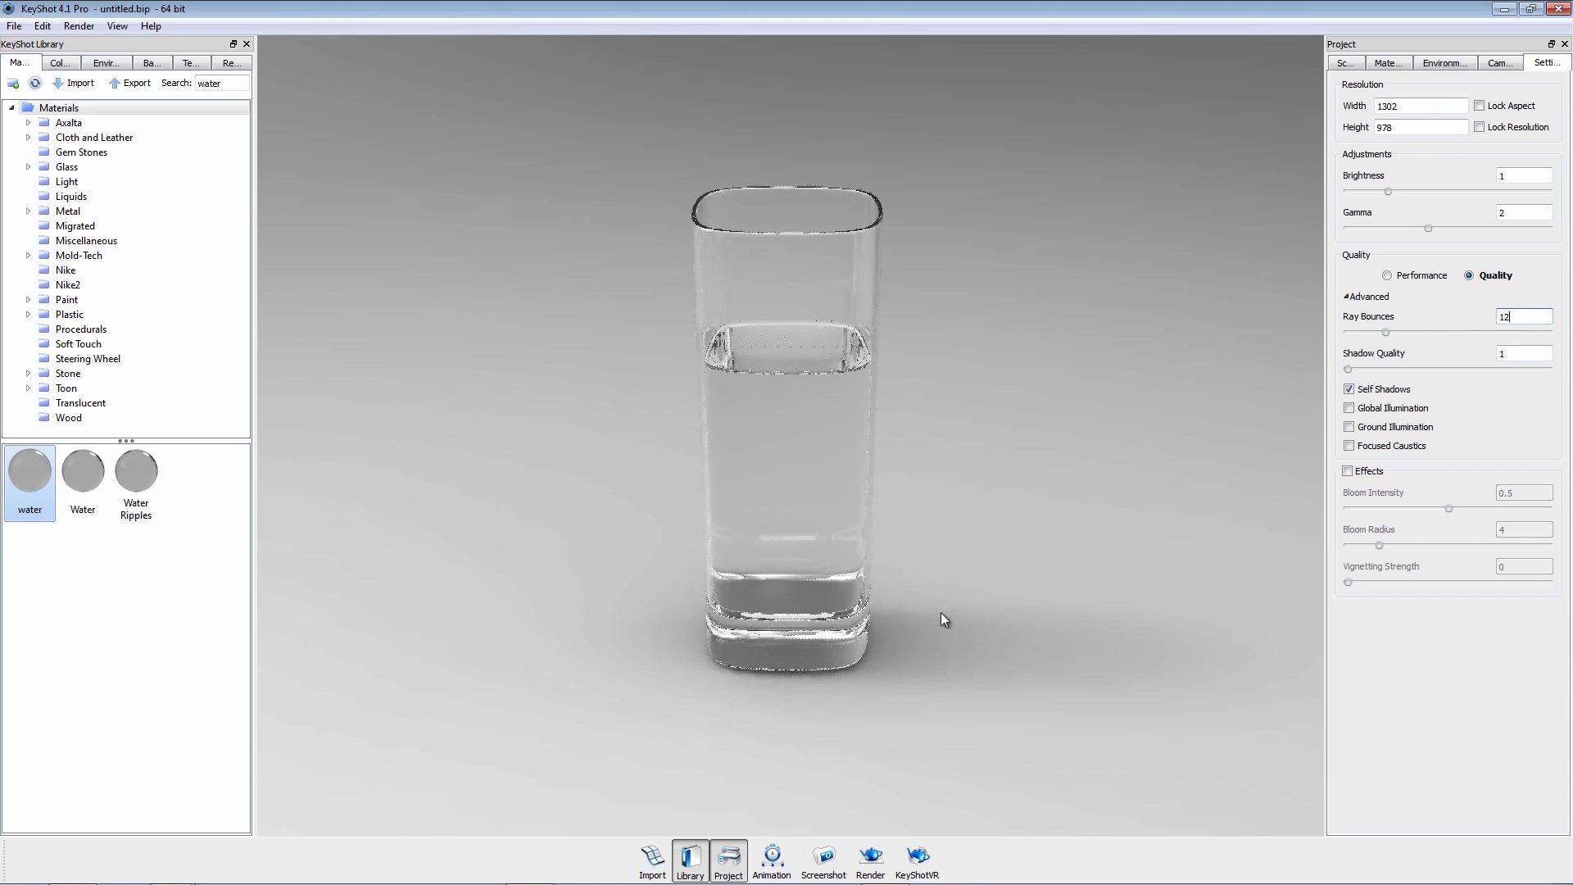
Step: Enable Focused Caustics and add a ground plane to the scene
left_click(1383, 449)
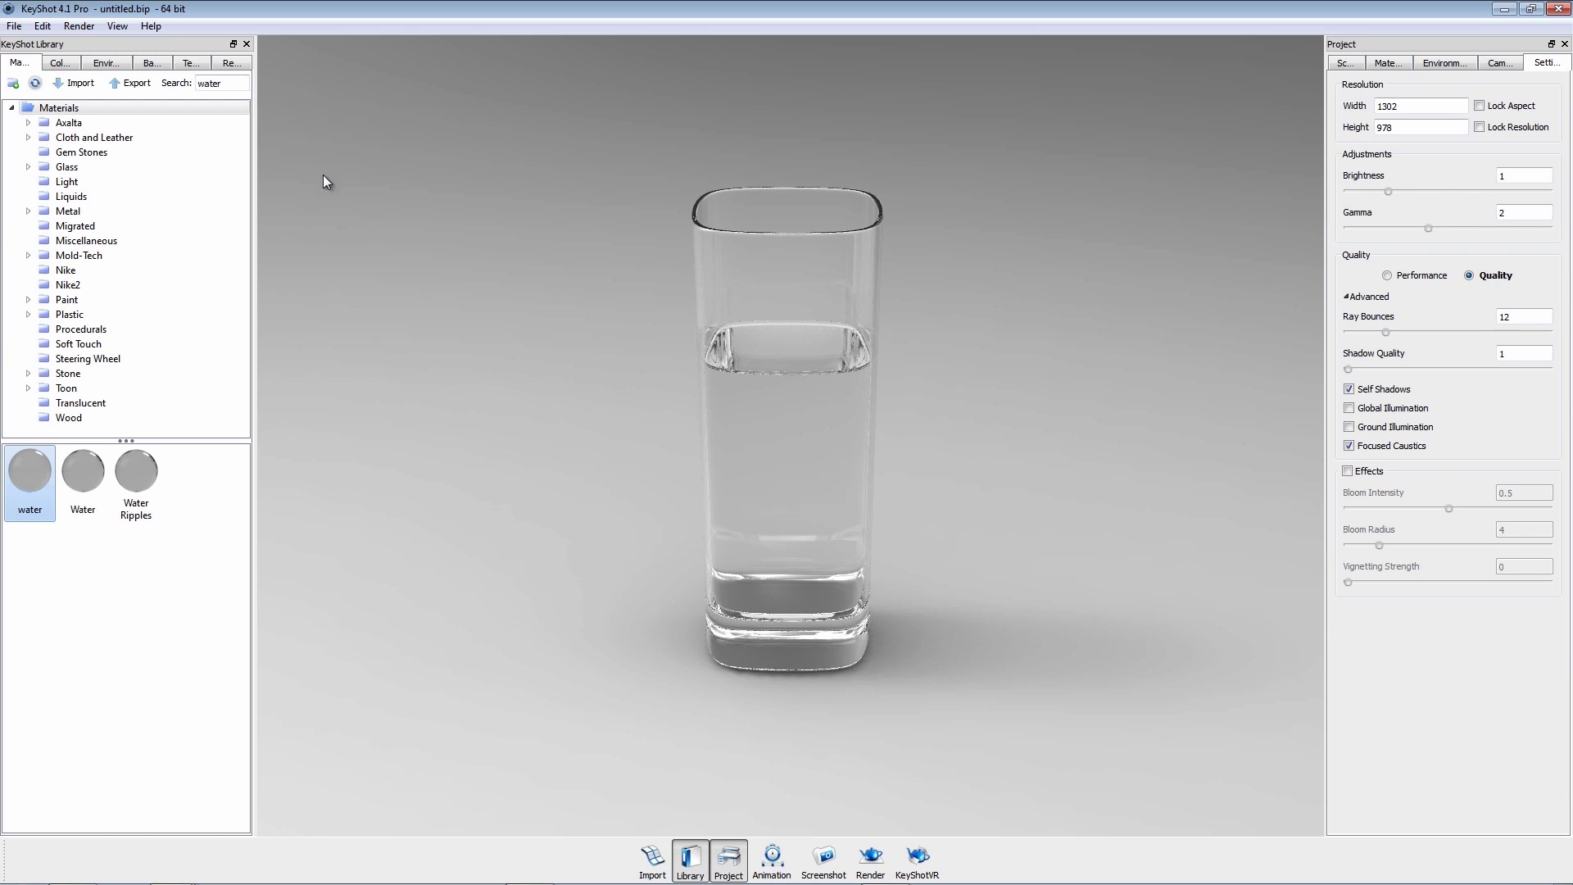
left_click(43, 31)
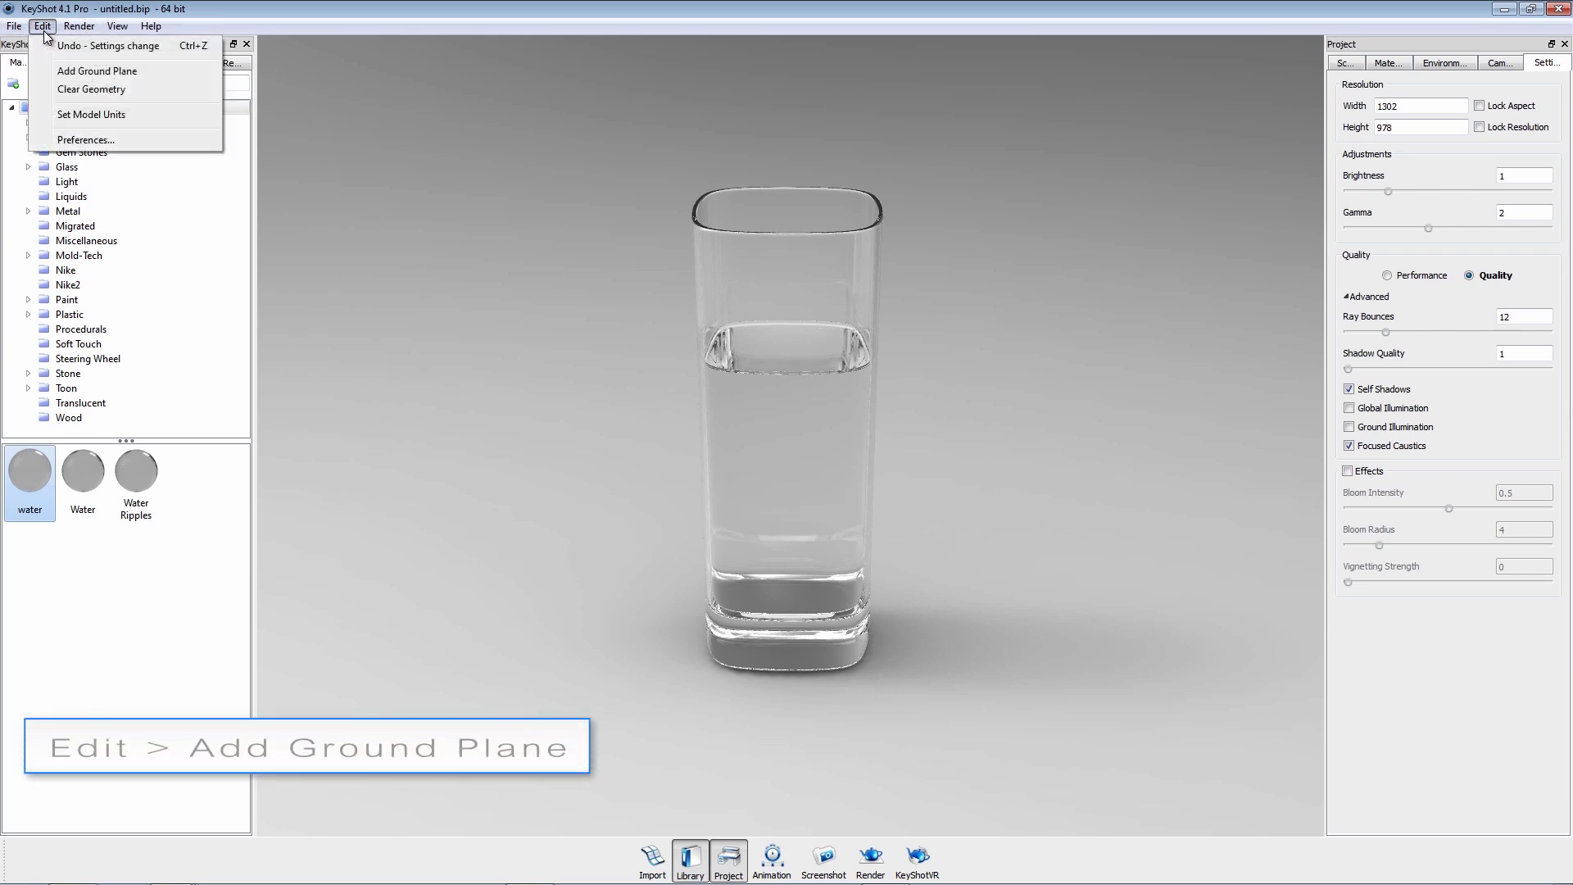
left_click(71, 71)
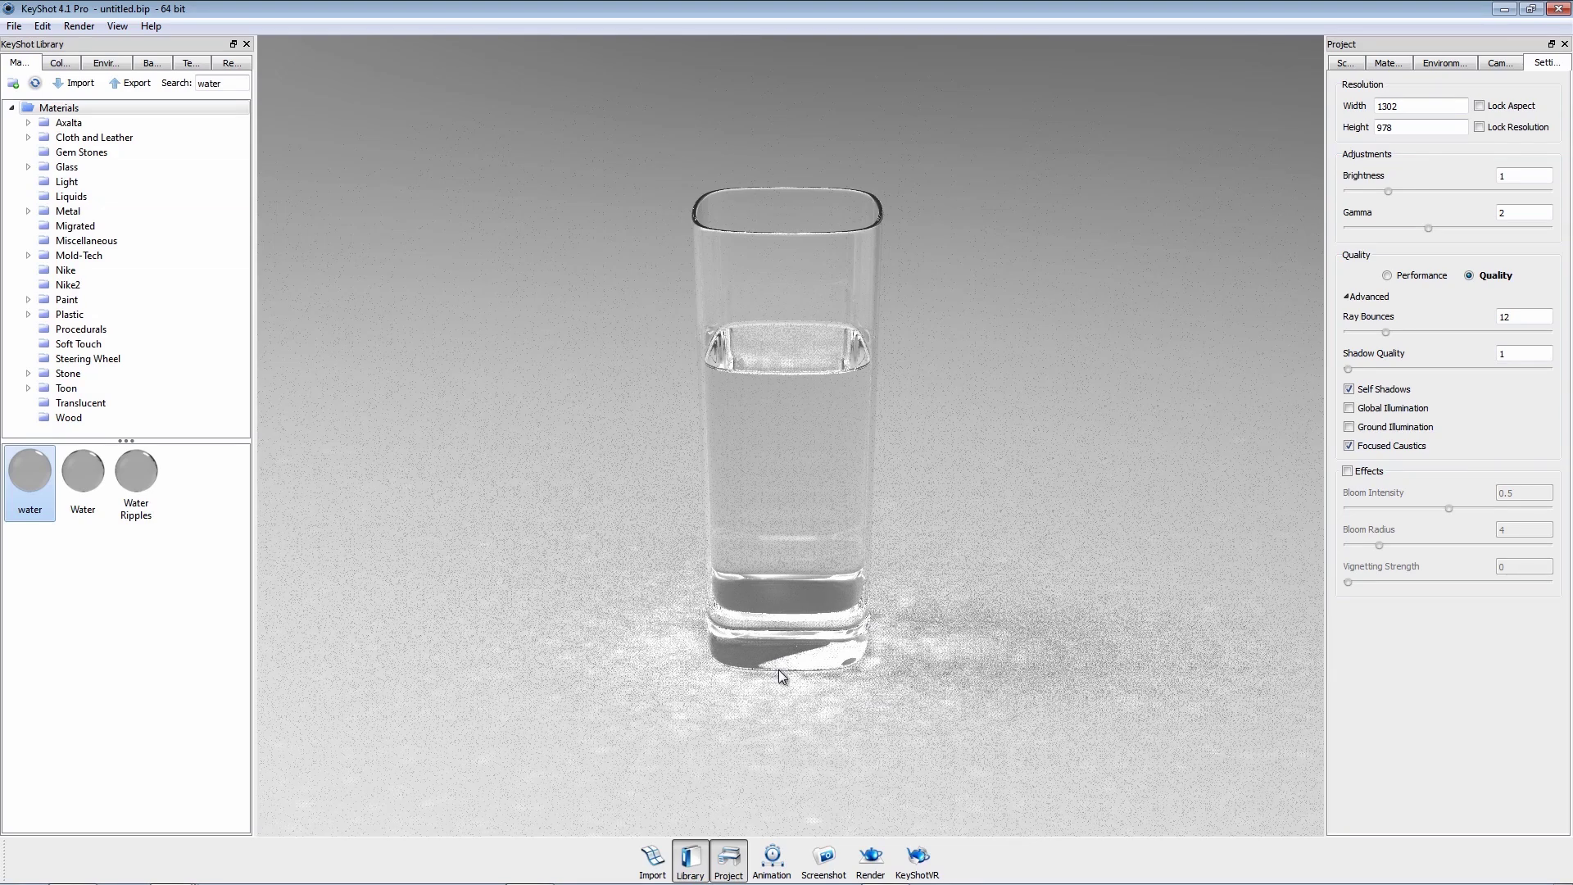
Step: Light the scene with the custom Caustics Glass environment and show the glass from an angle with its shadow
left_click(108, 64)
left_click_drag(142, 441, 425, 392)
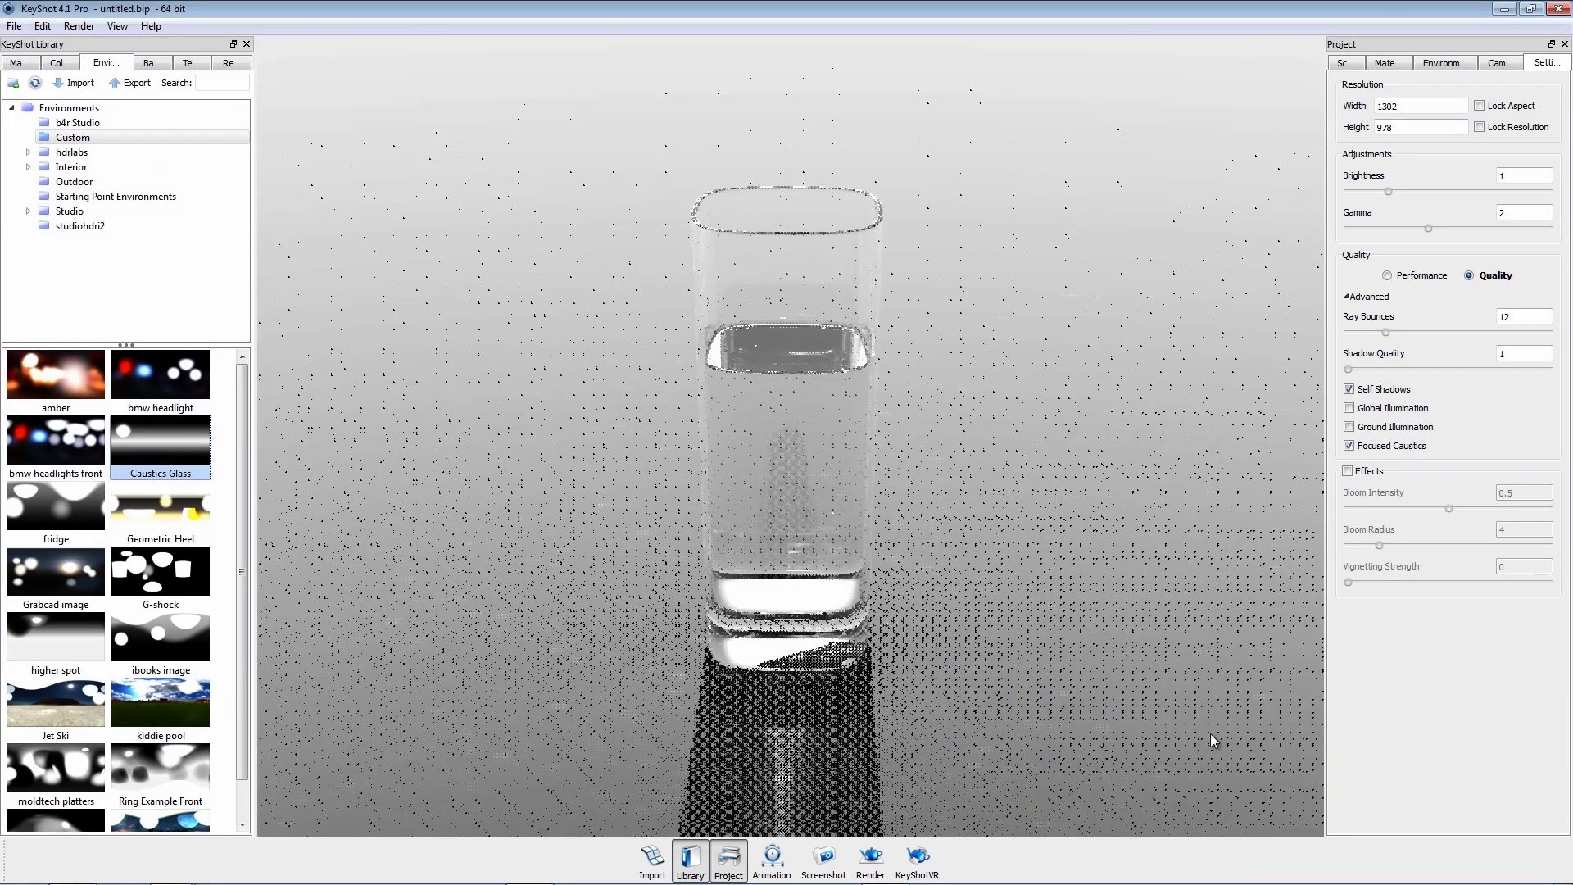
left_click_drag(829, 758, 901, 716)
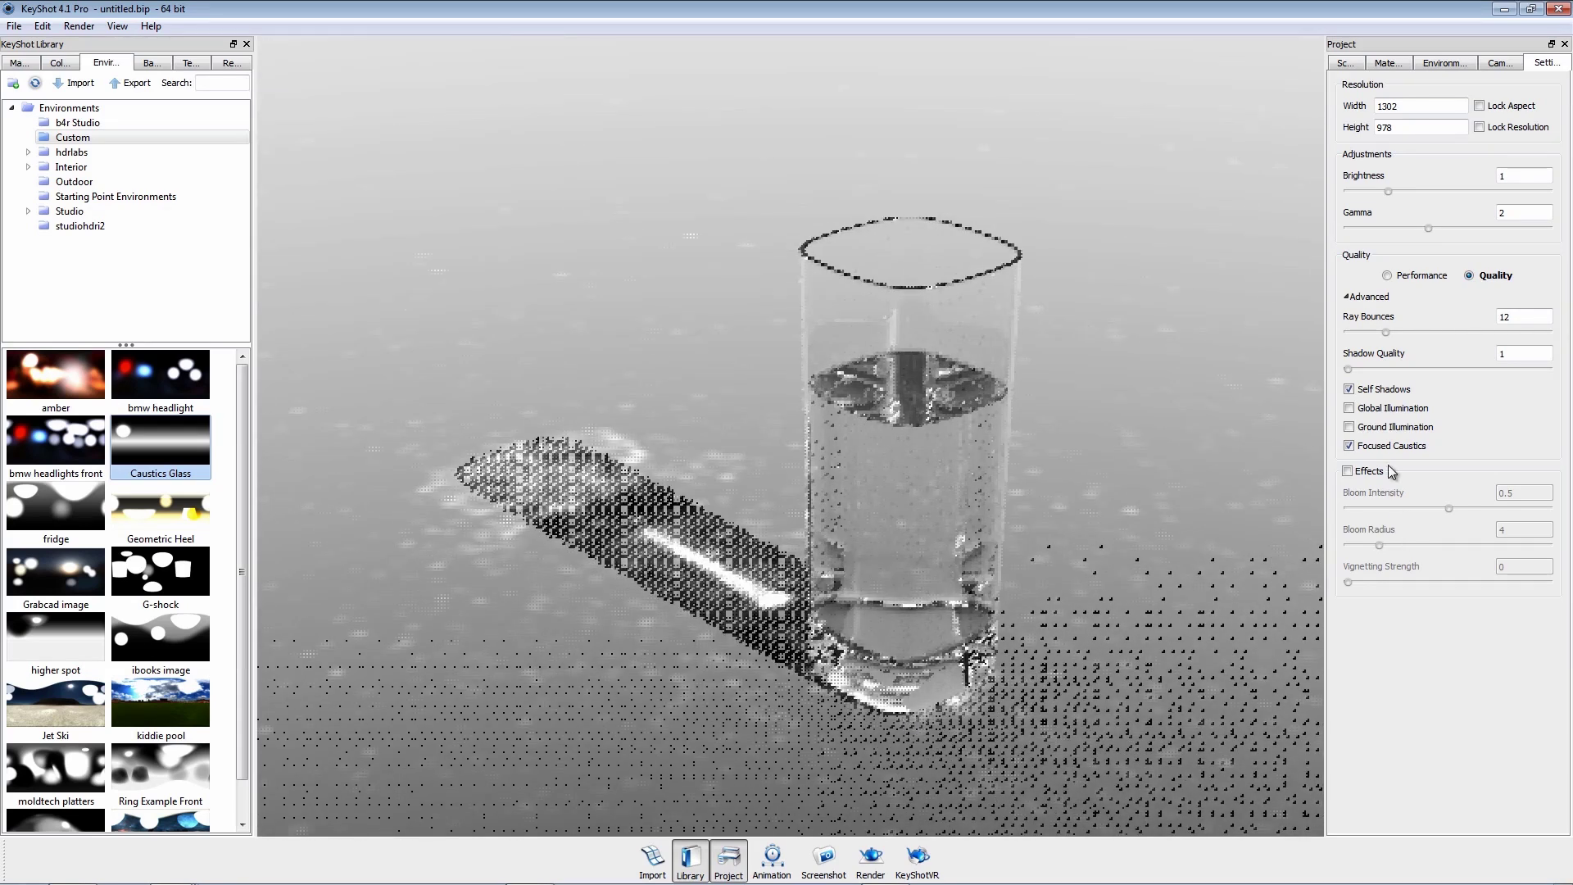
Step: Turn Focused Caustics off and on, and hide and show the ground plane, to compare the glass's shadow
left_click(1381, 448)
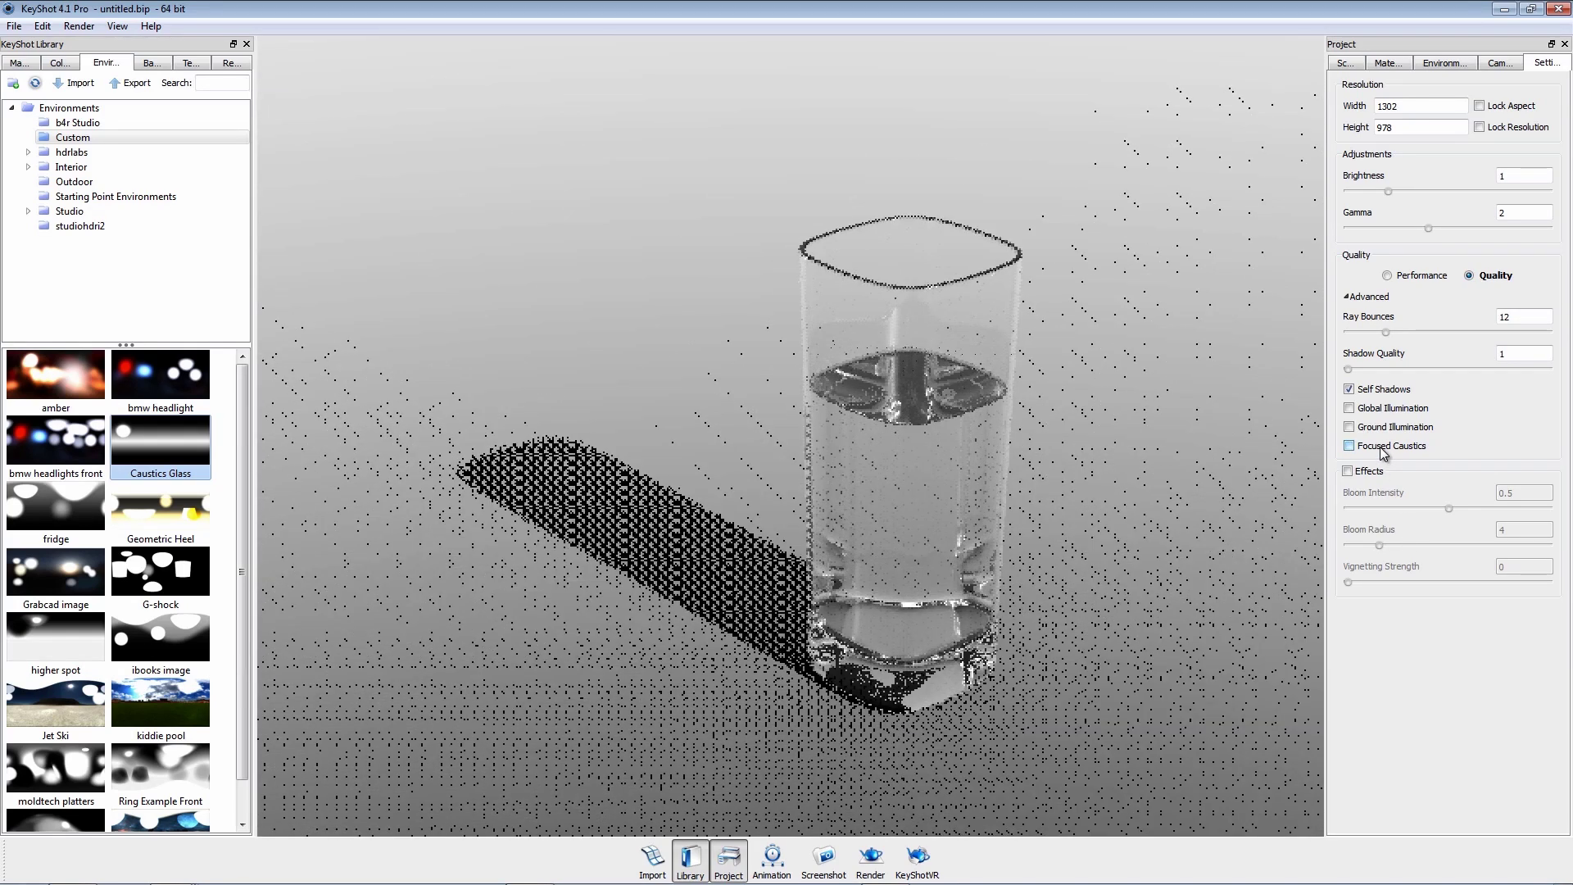
left_click(1383, 451)
left_click(1345, 63)
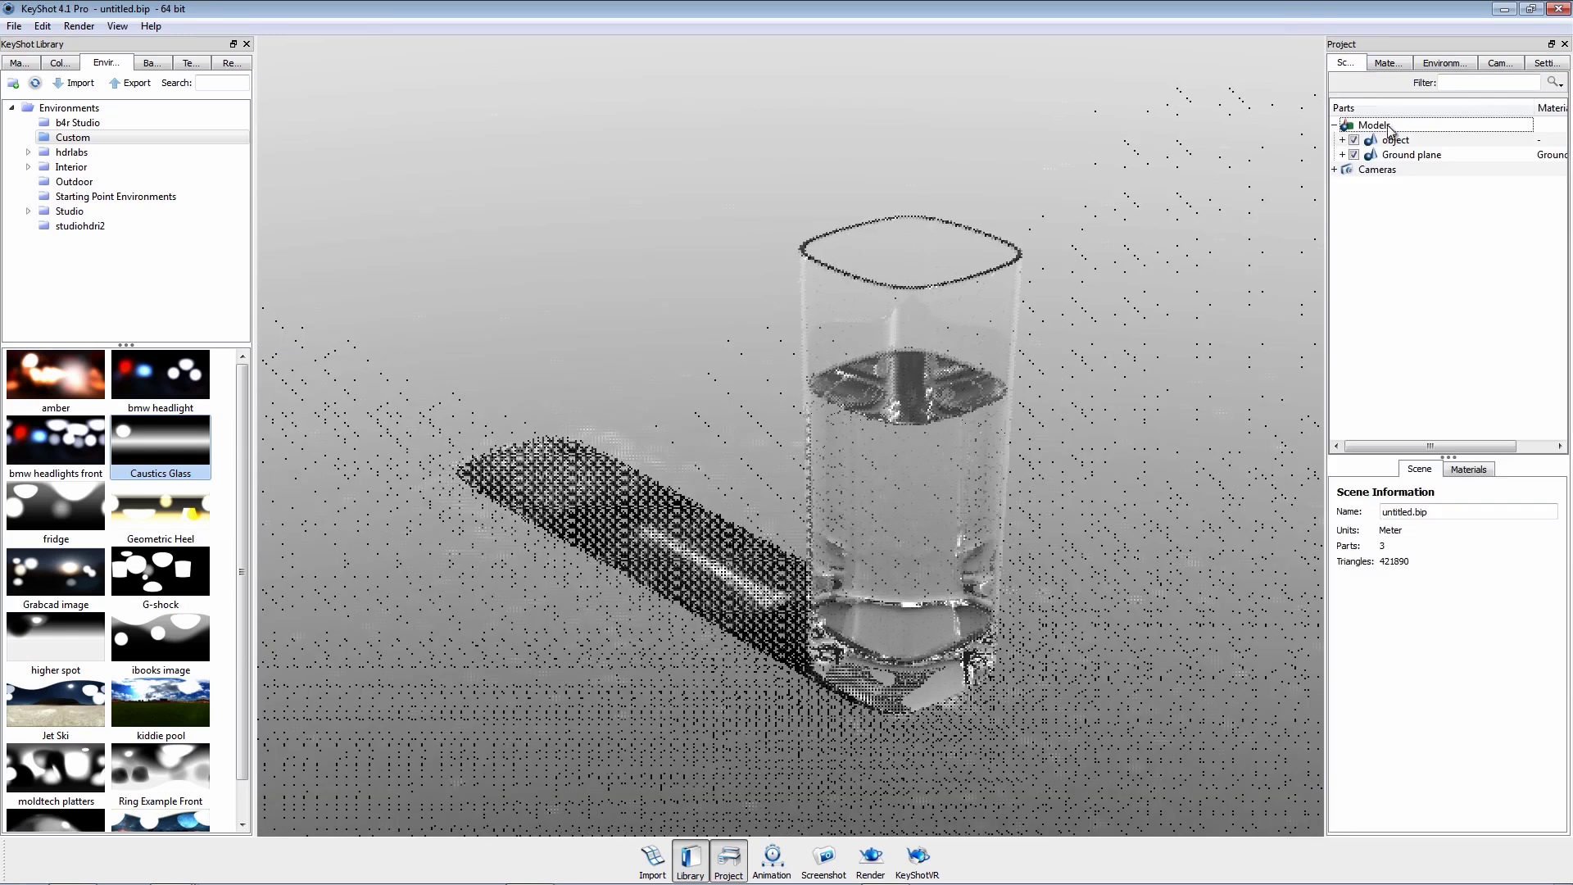
left_click(1353, 155)
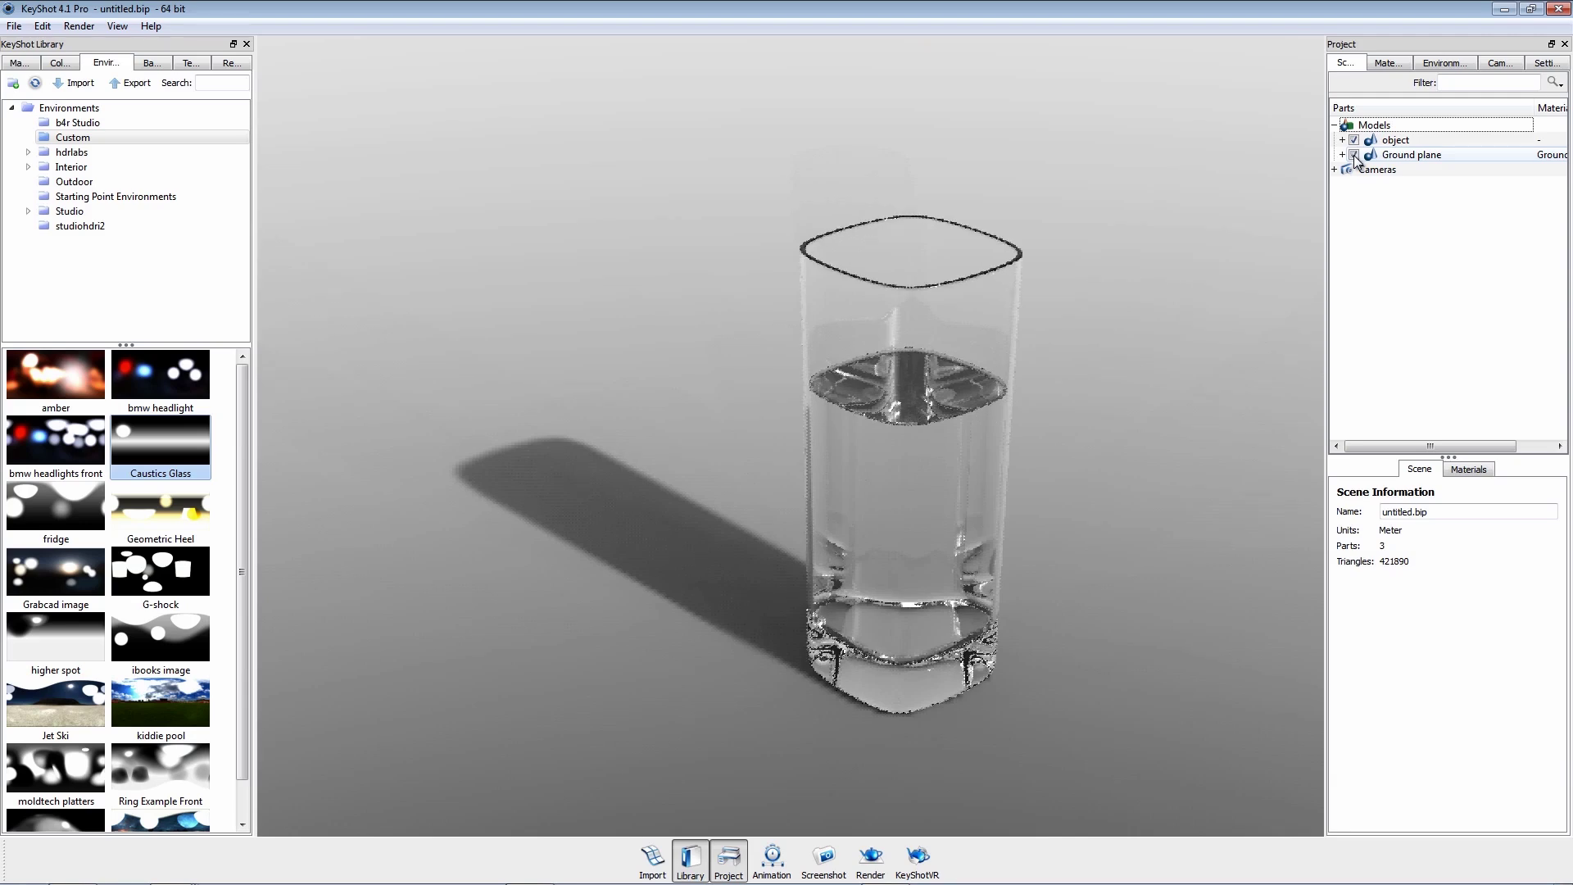
left_click(1353, 155)
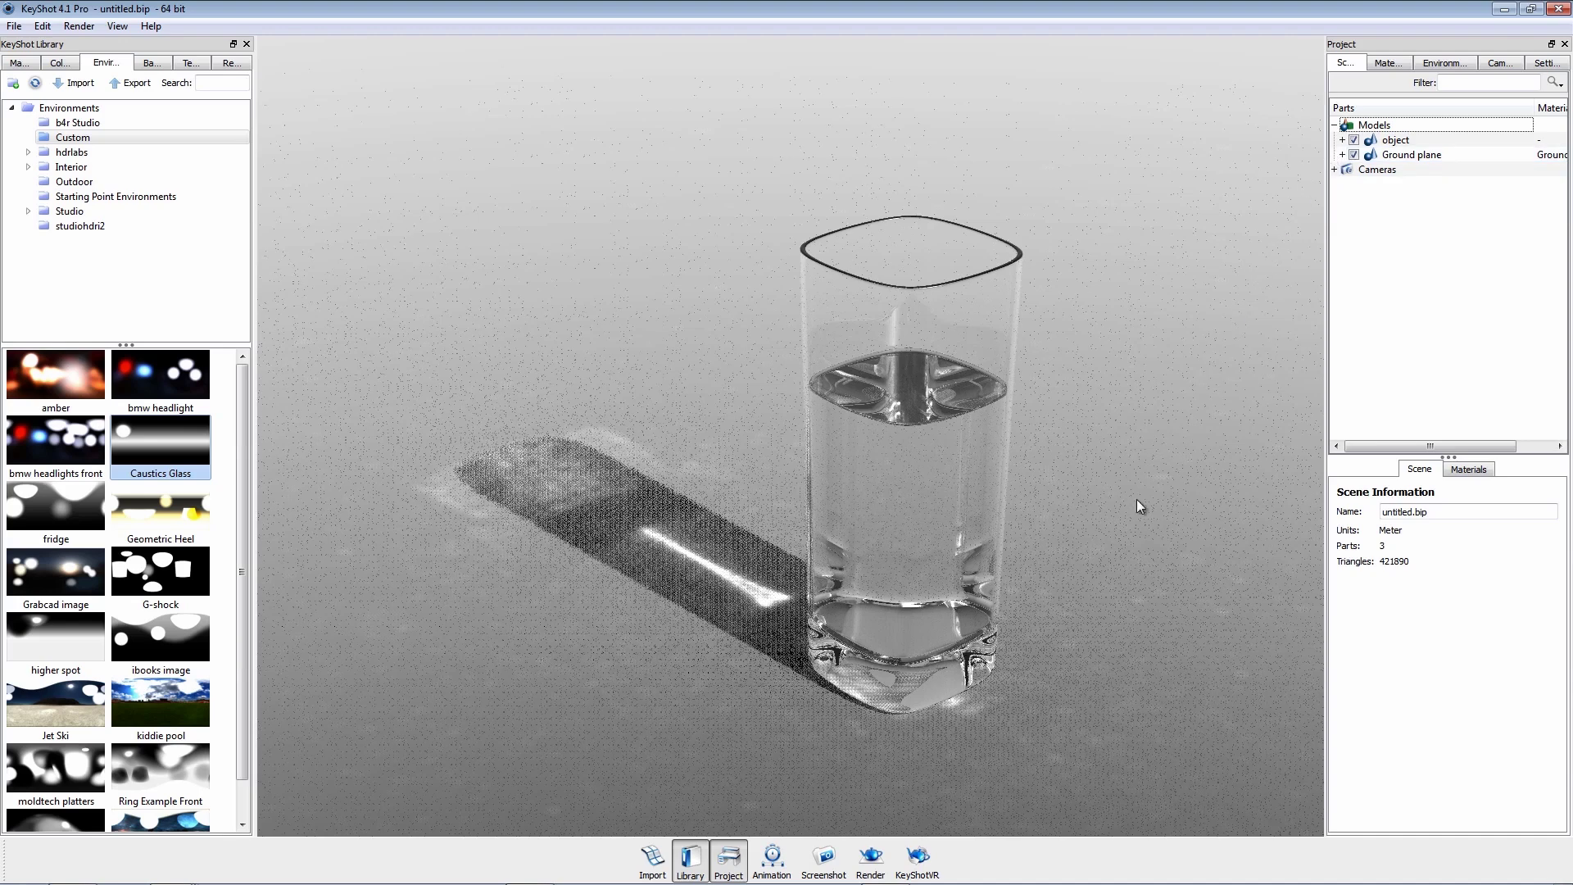
Step: Replace the lighting environment with Black Ceiling Gradient from Starting Point Environments
left_click(189, 200)
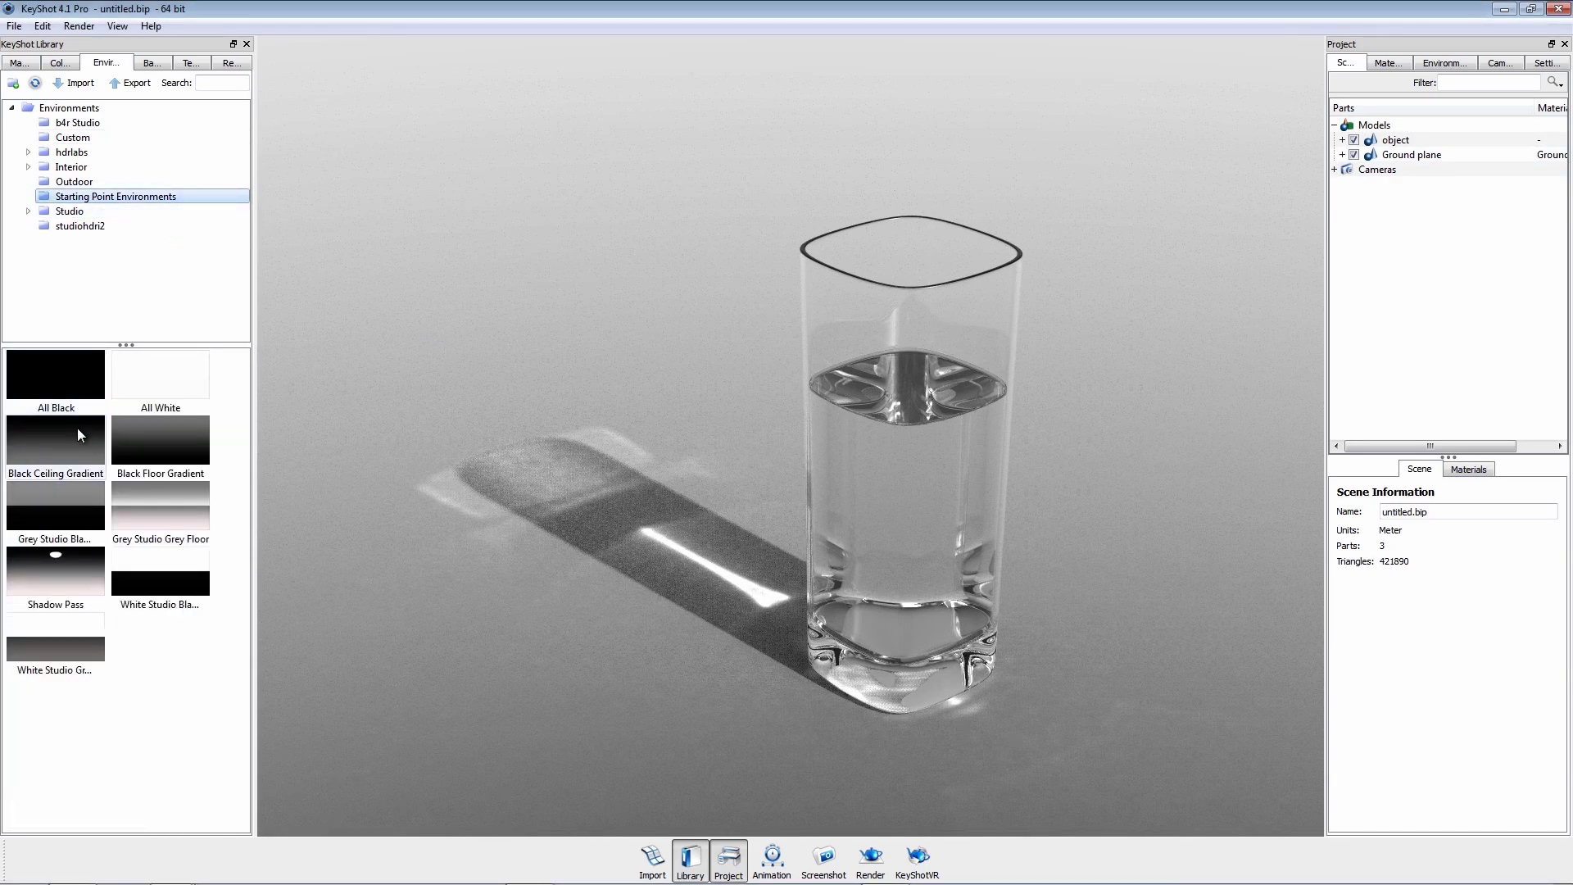
left_click_drag(61, 444, 439, 352)
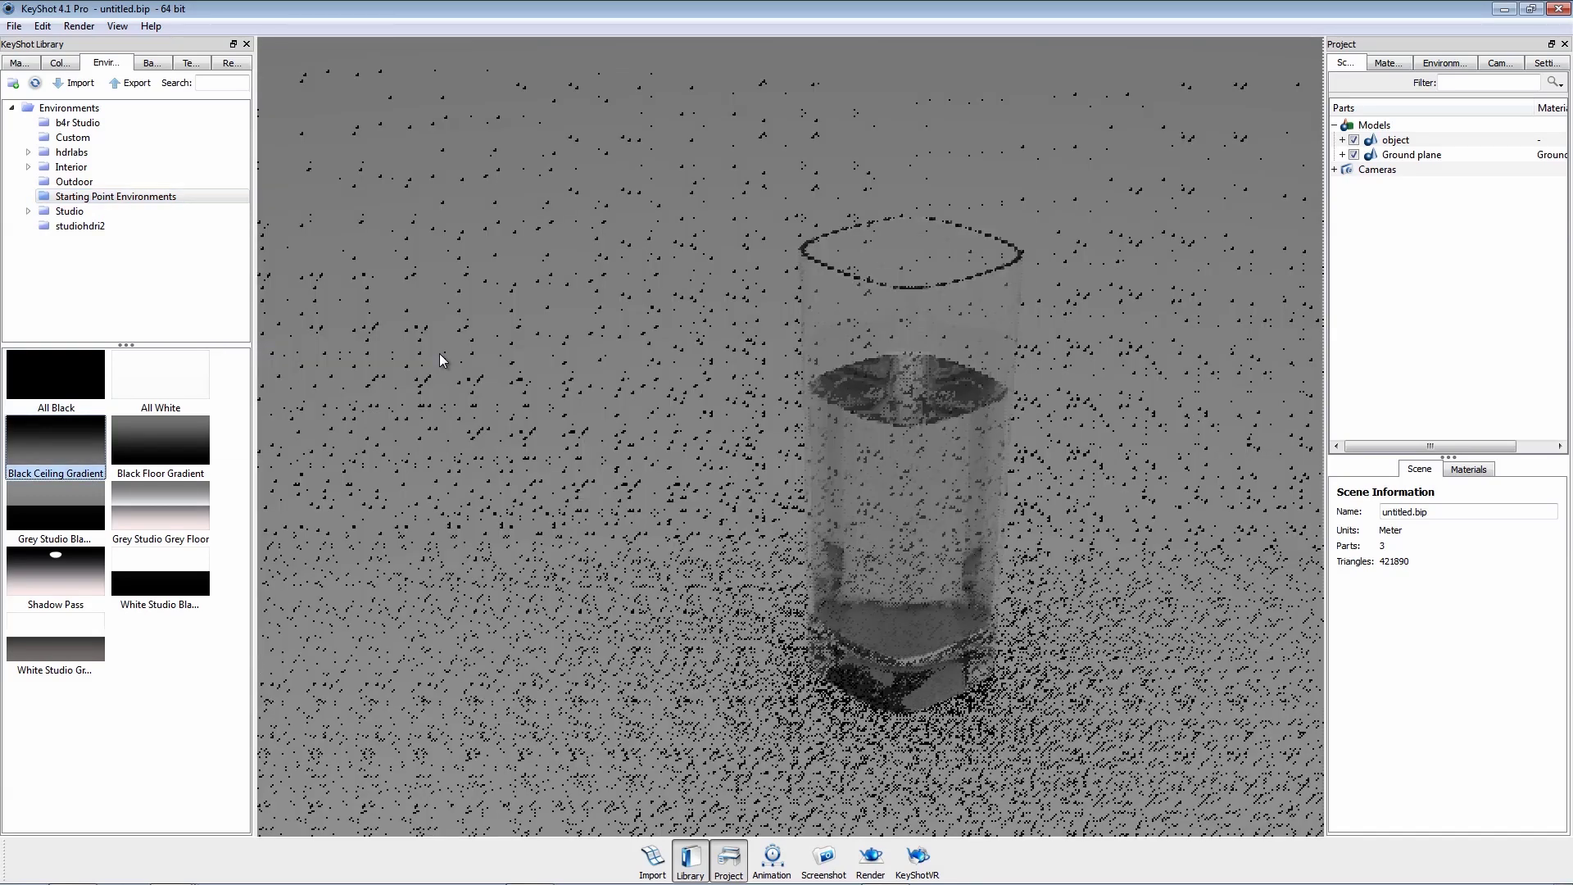
Step: Import Sphere.obj by adding it to the scene and set the sphere's scale to 50
left_click(652, 856)
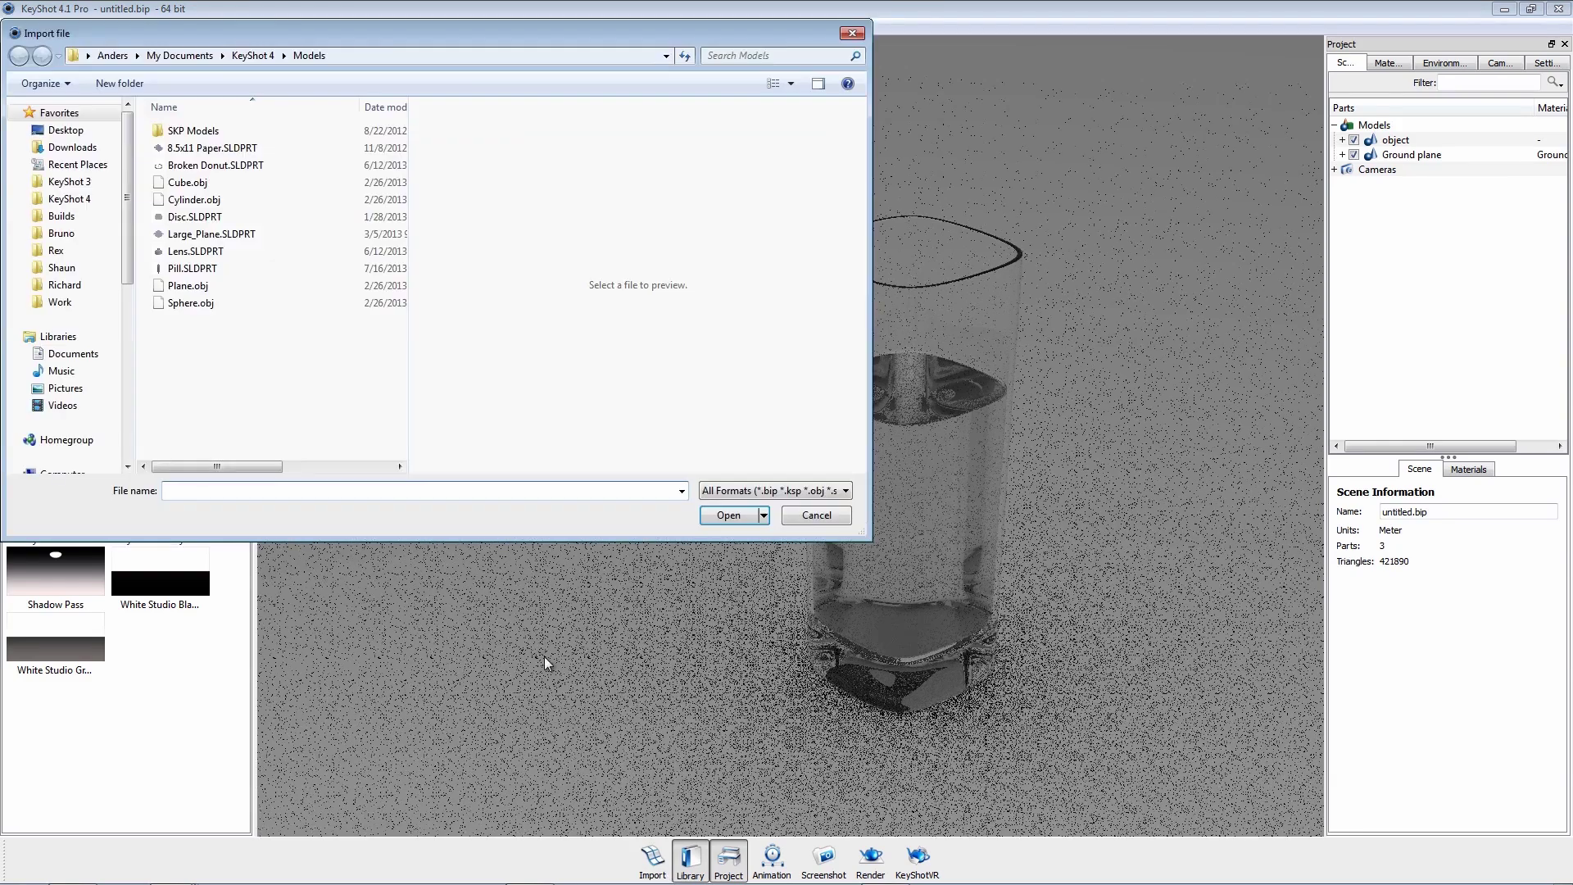
left_click(728, 515)
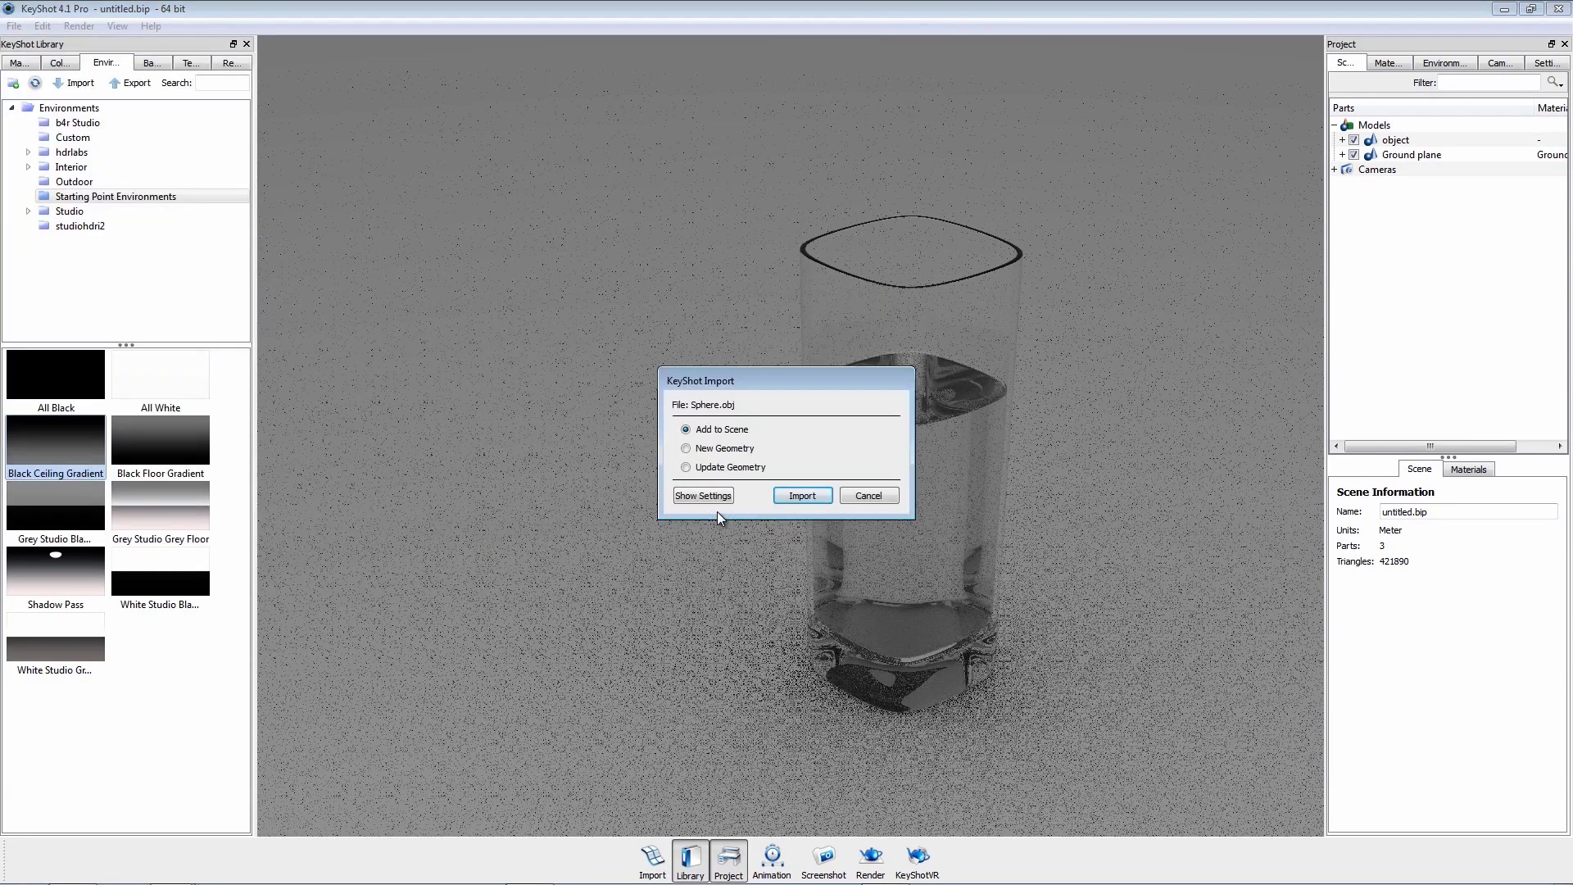
left_click(788, 500)
left_click(1443, 170)
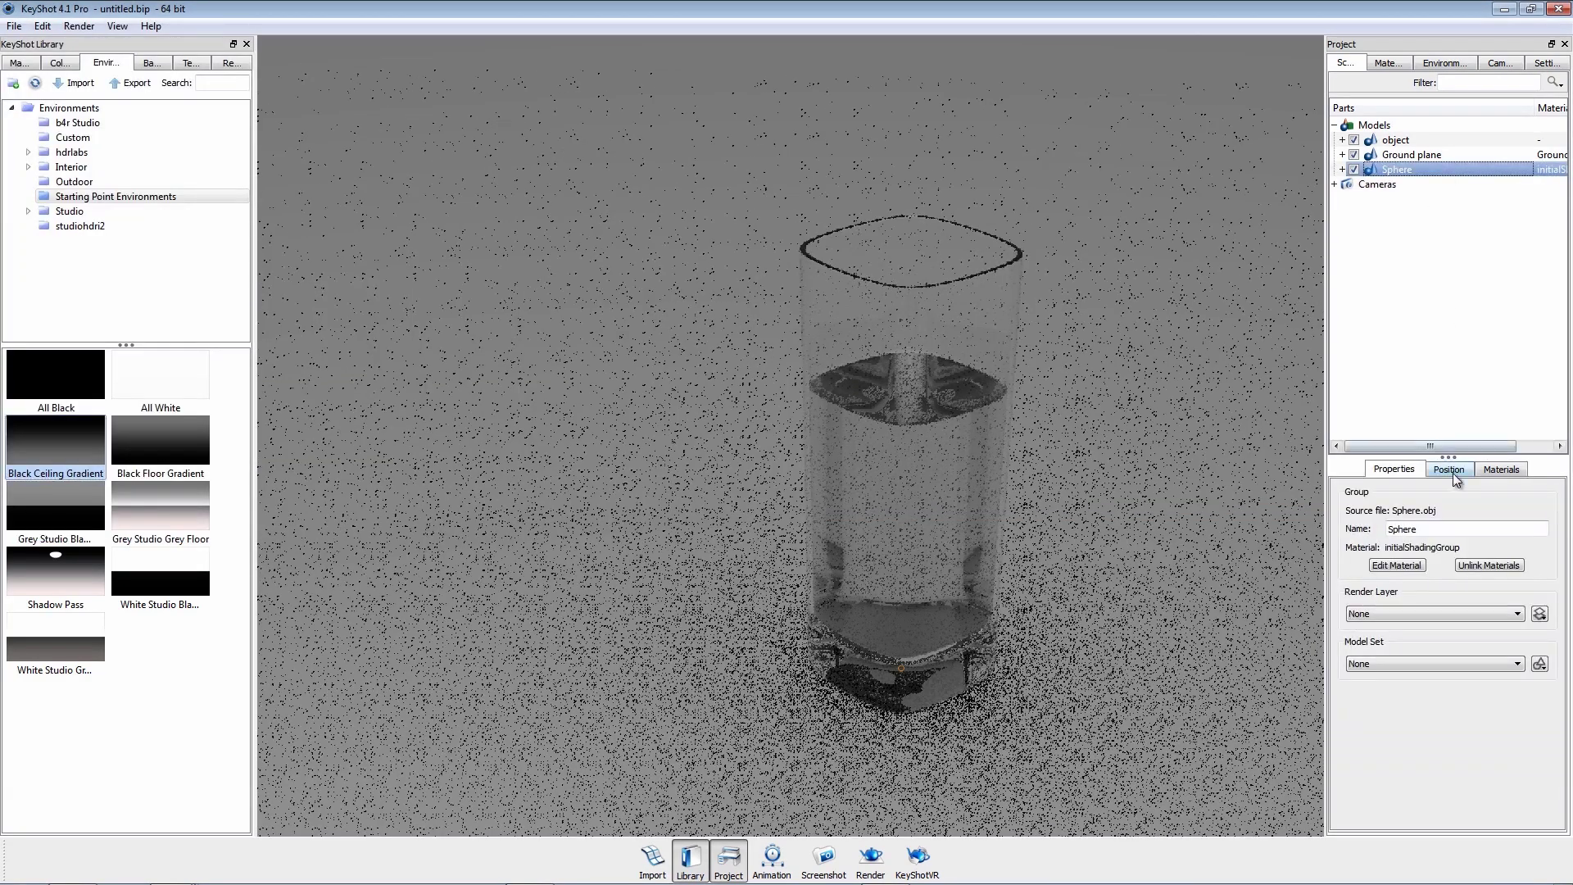
left_click(1449, 469)
key("Return")
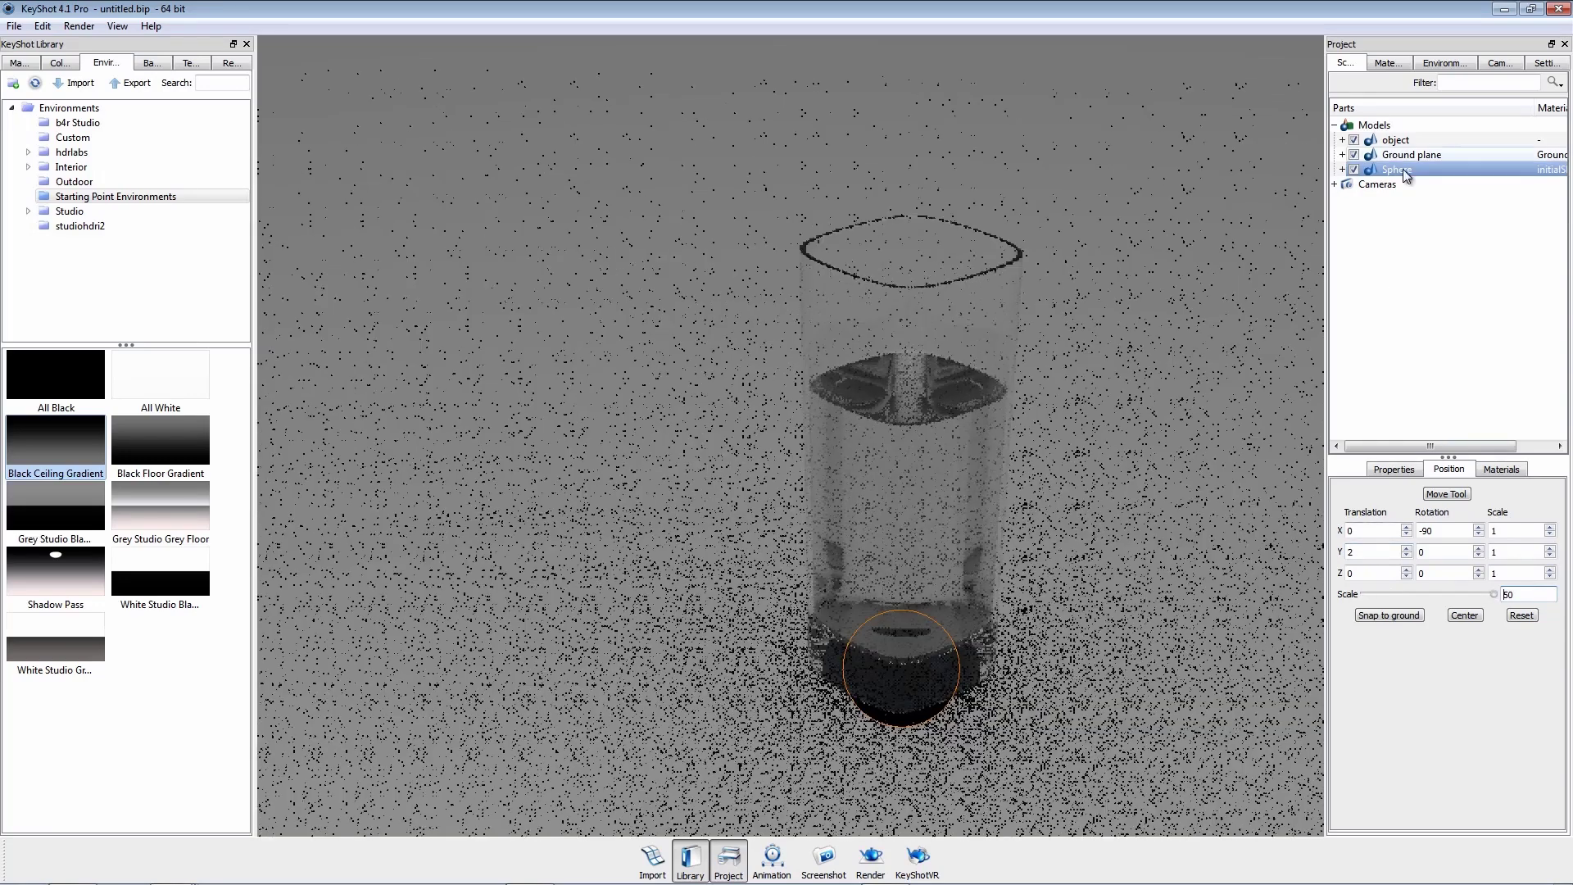
Step: Change the sphere's material type to Point Light Diffuse with a Kelvin colour temperature of 6048
left_click(1393, 469)
left_click(1400, 565)
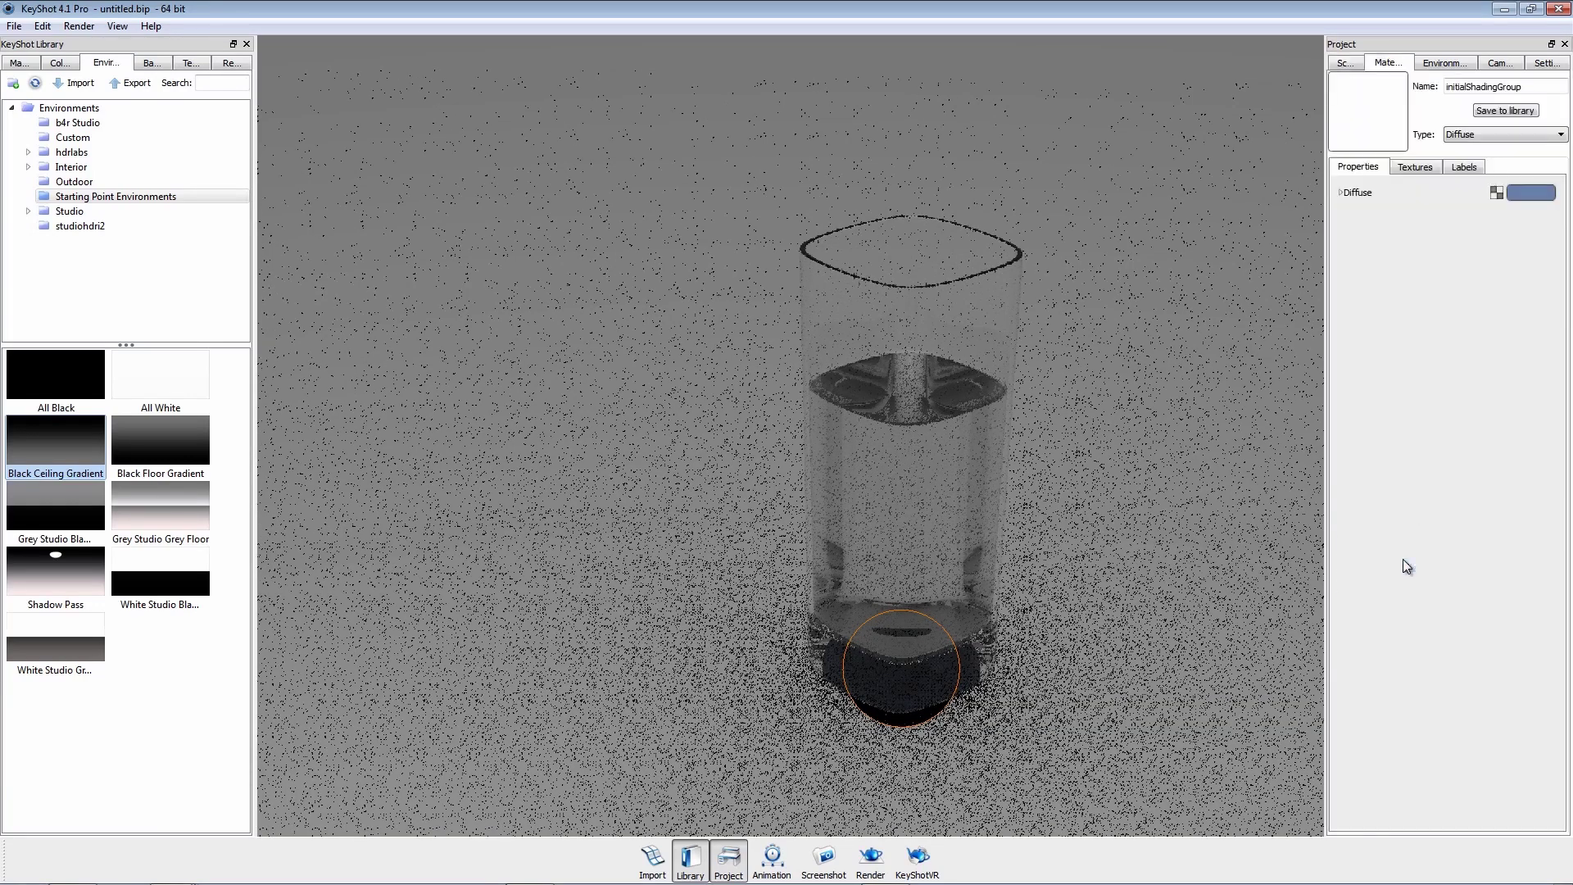
left_click(1465, 139)
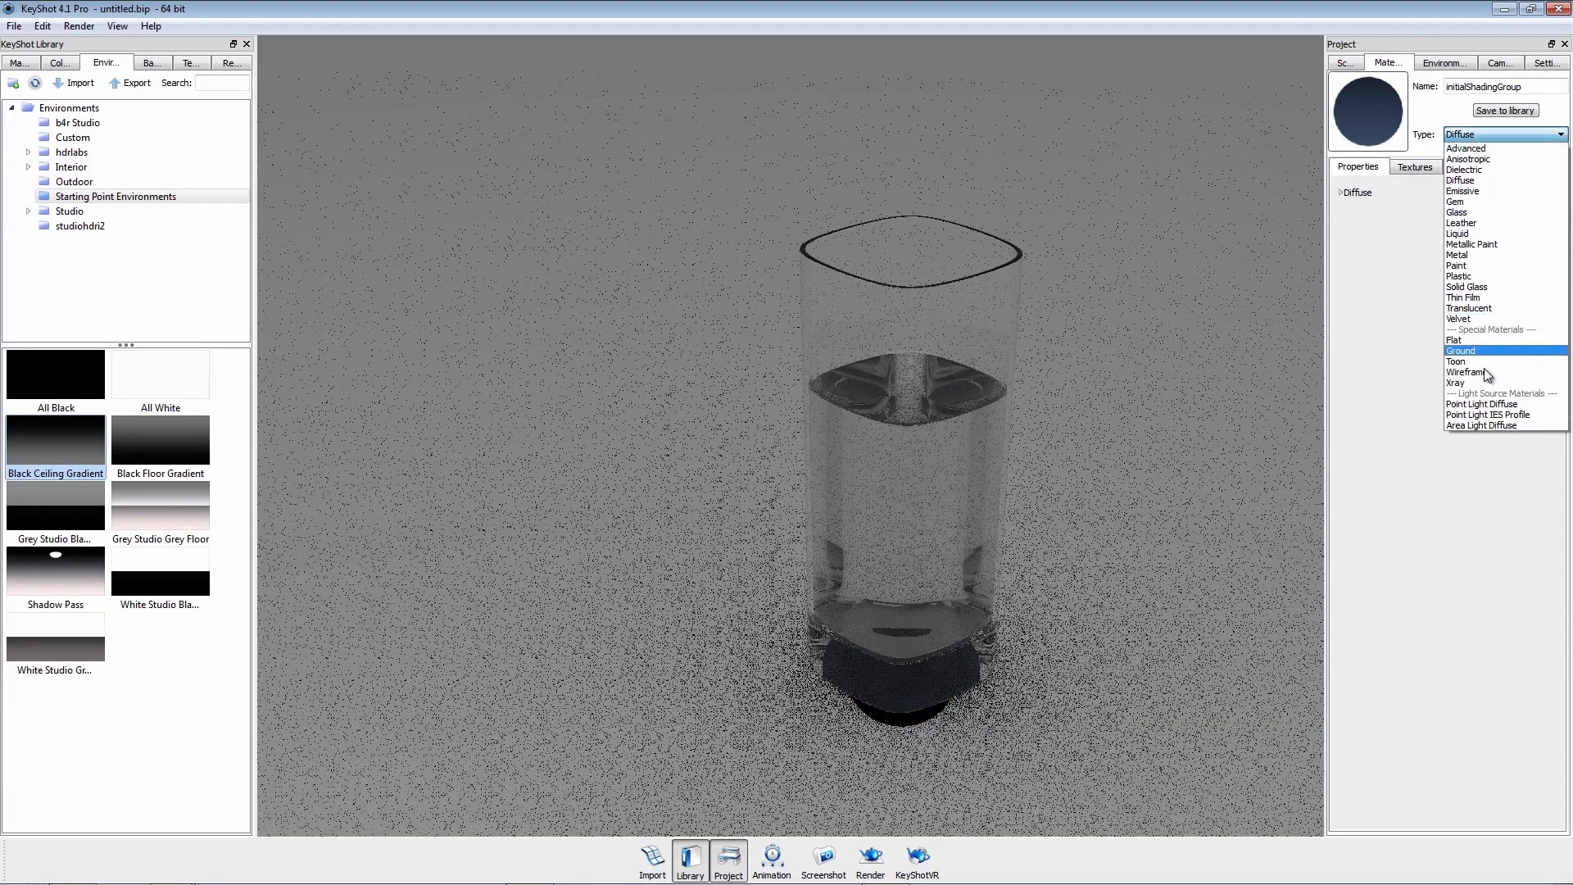
left_click(1483, 404)
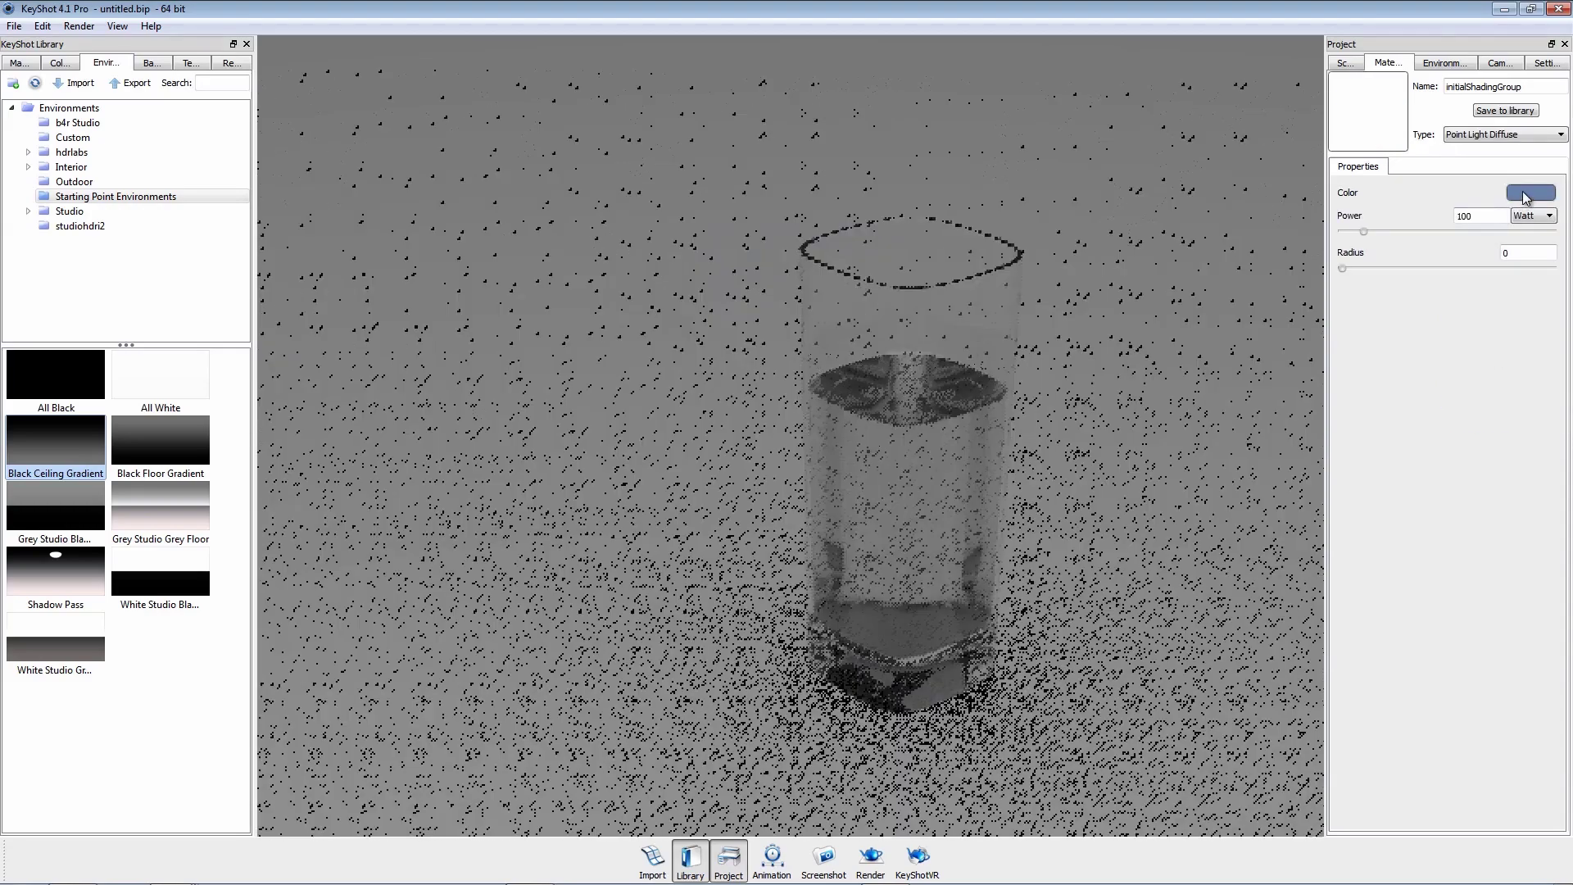
left_click(1531, 193)
left_click(791, 409)
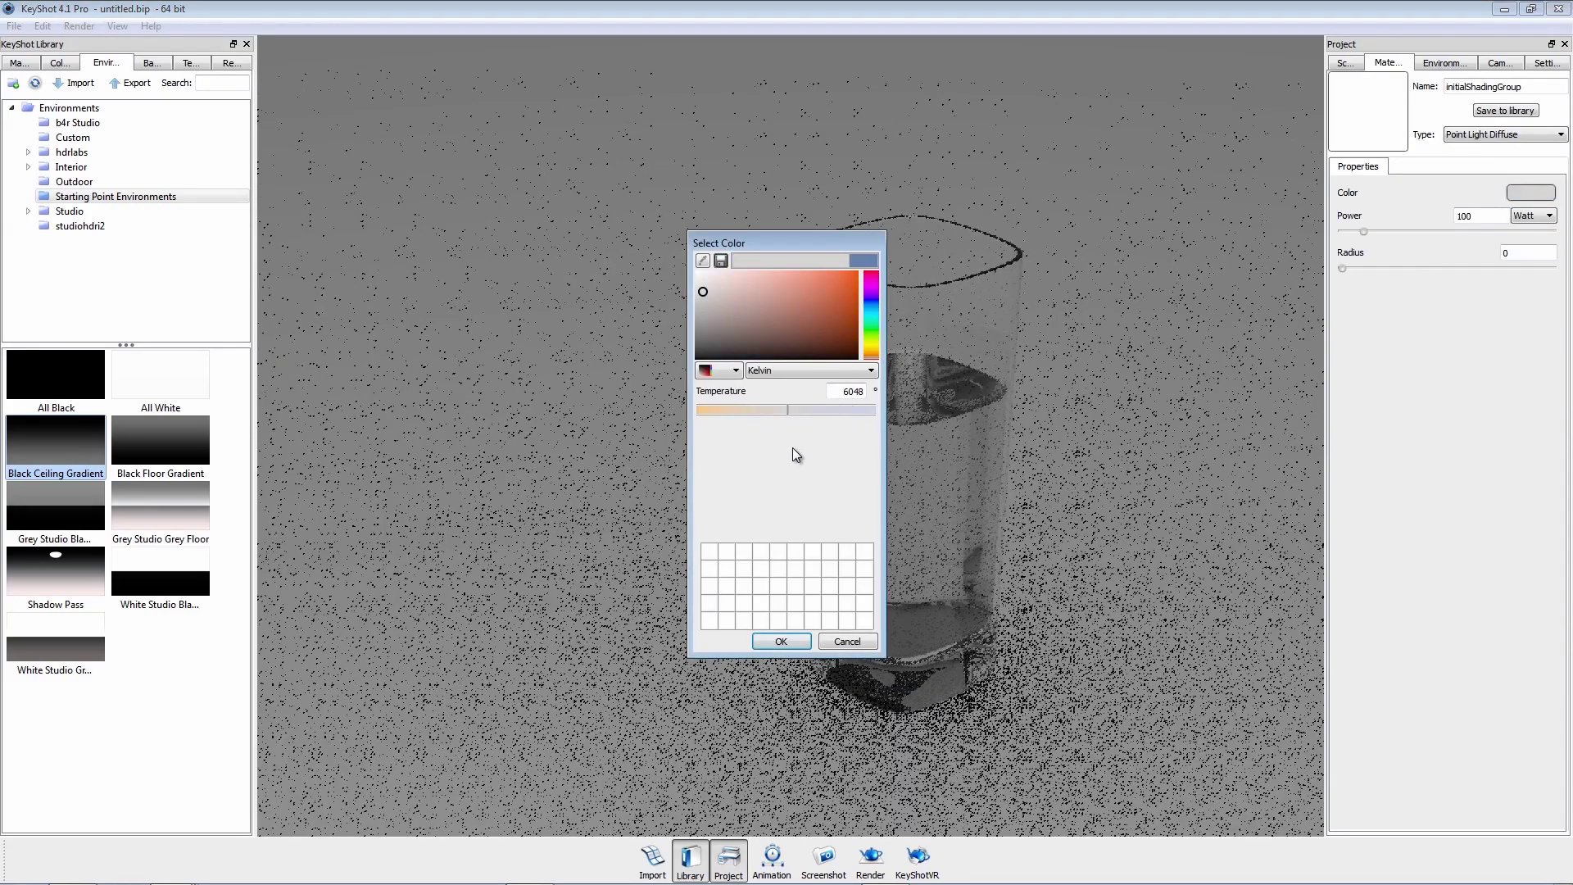
left_click(781, 640)
Step: Set the model units to millimetres
left_click(58, 27)
left_click(99, 115)
left_click(648, 448)
left_click(646, 503)
left_click(859, 472)
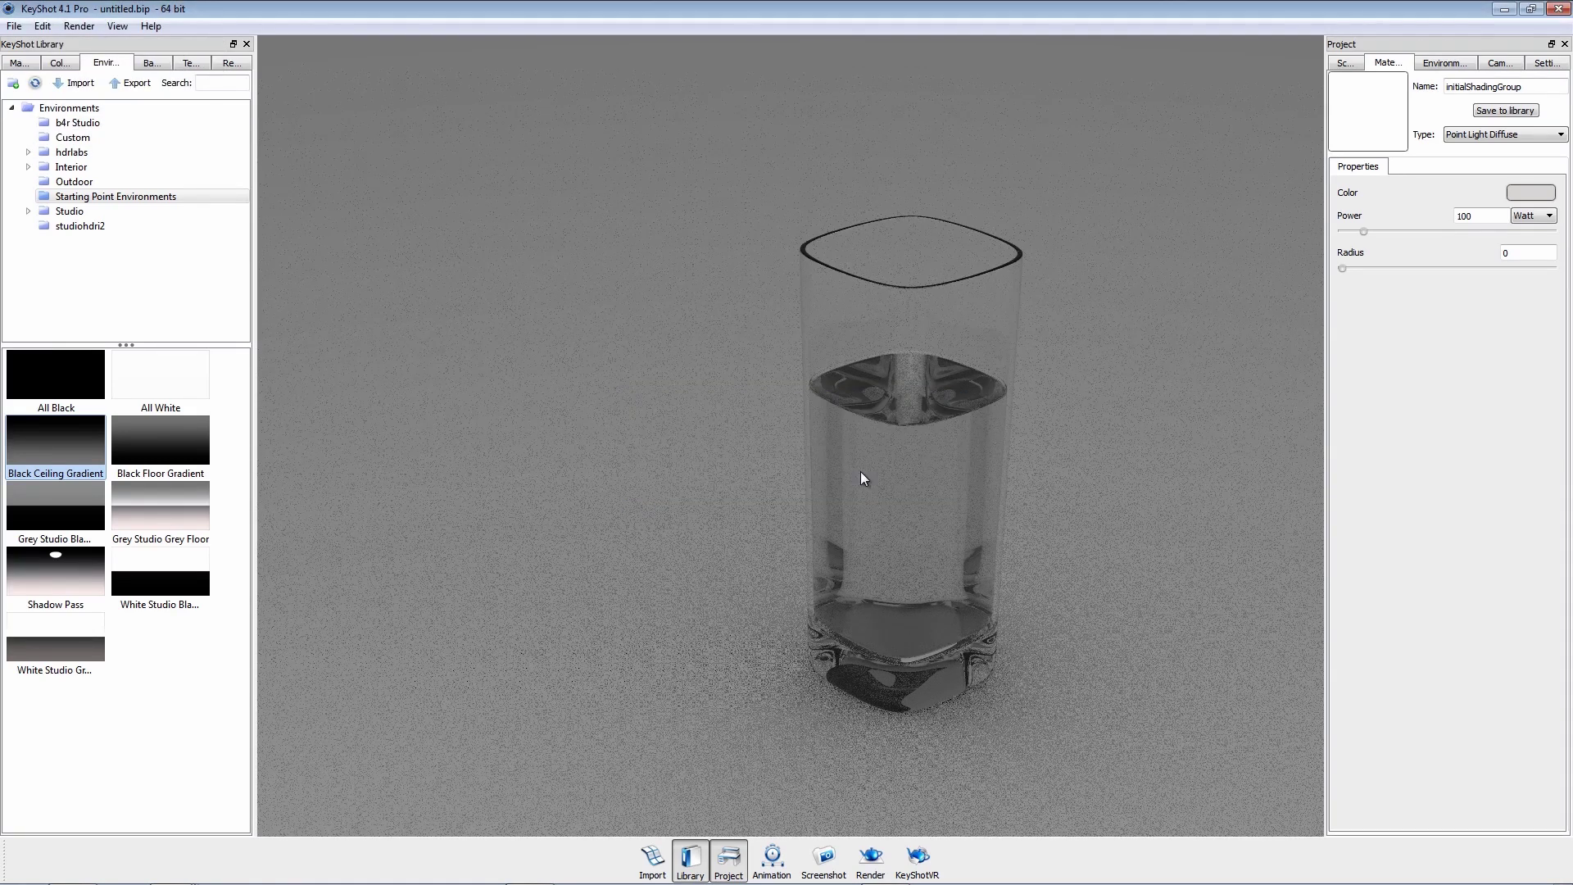
Step: Raise the sphere light vertically above the glass to about Y 480.5 with the Move Tool
left_click(1346, 63)
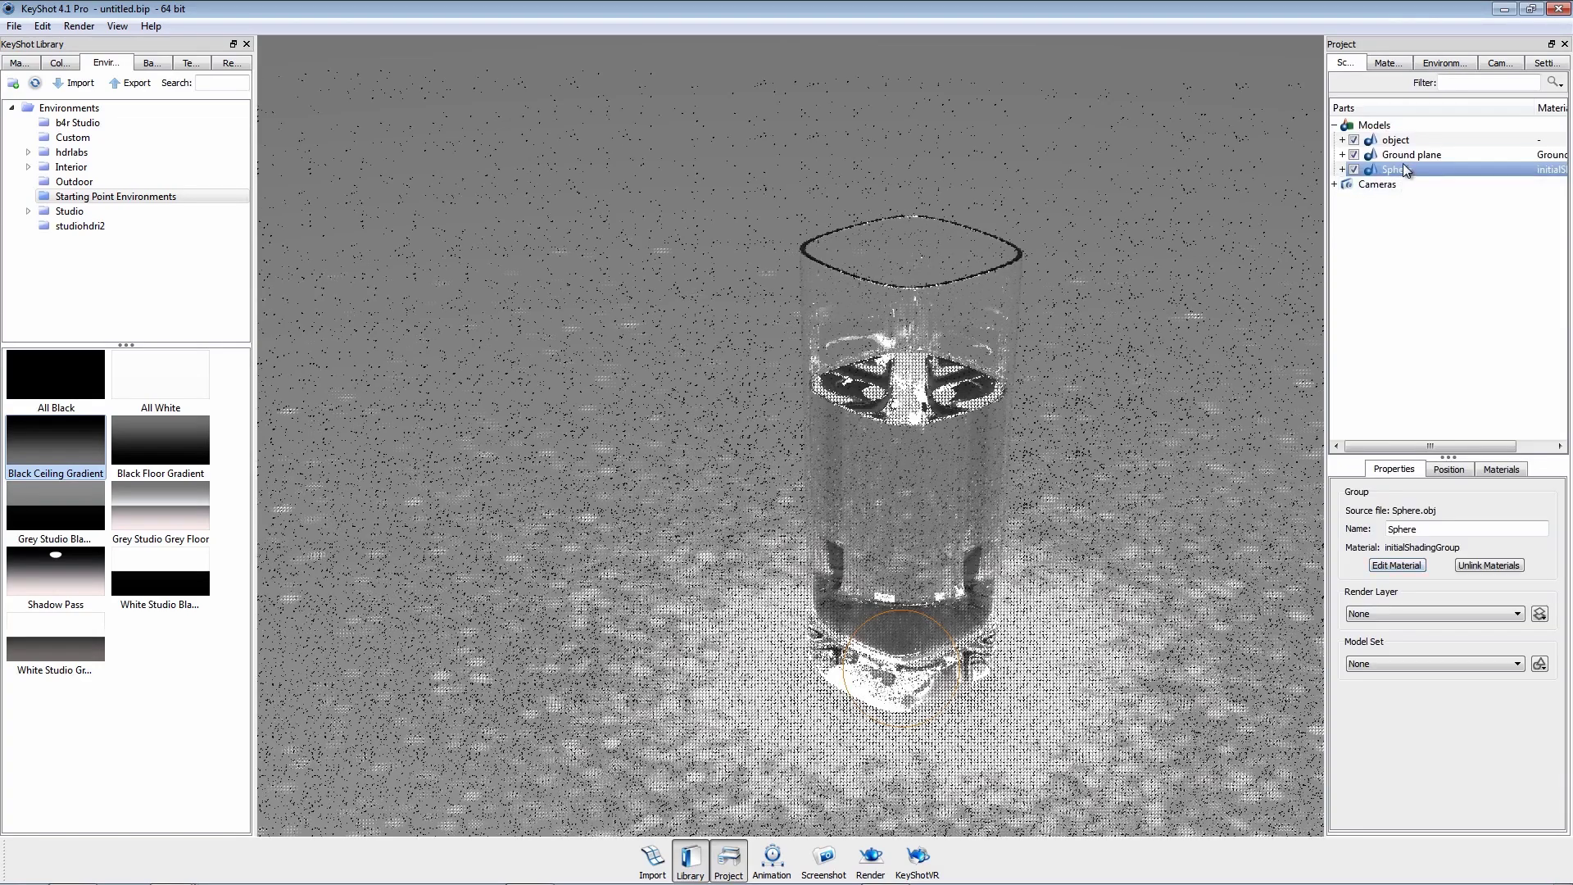
left_click(1448, 469)
left_click(1446, 493)
left_click_drag(921, 556, 916, 42)
Step: Move the sphere light up and away from the glass to about X 745.5, Y 1430.3, Z -894.5 and accept the placement
scroll(961, 337, "down", 8)
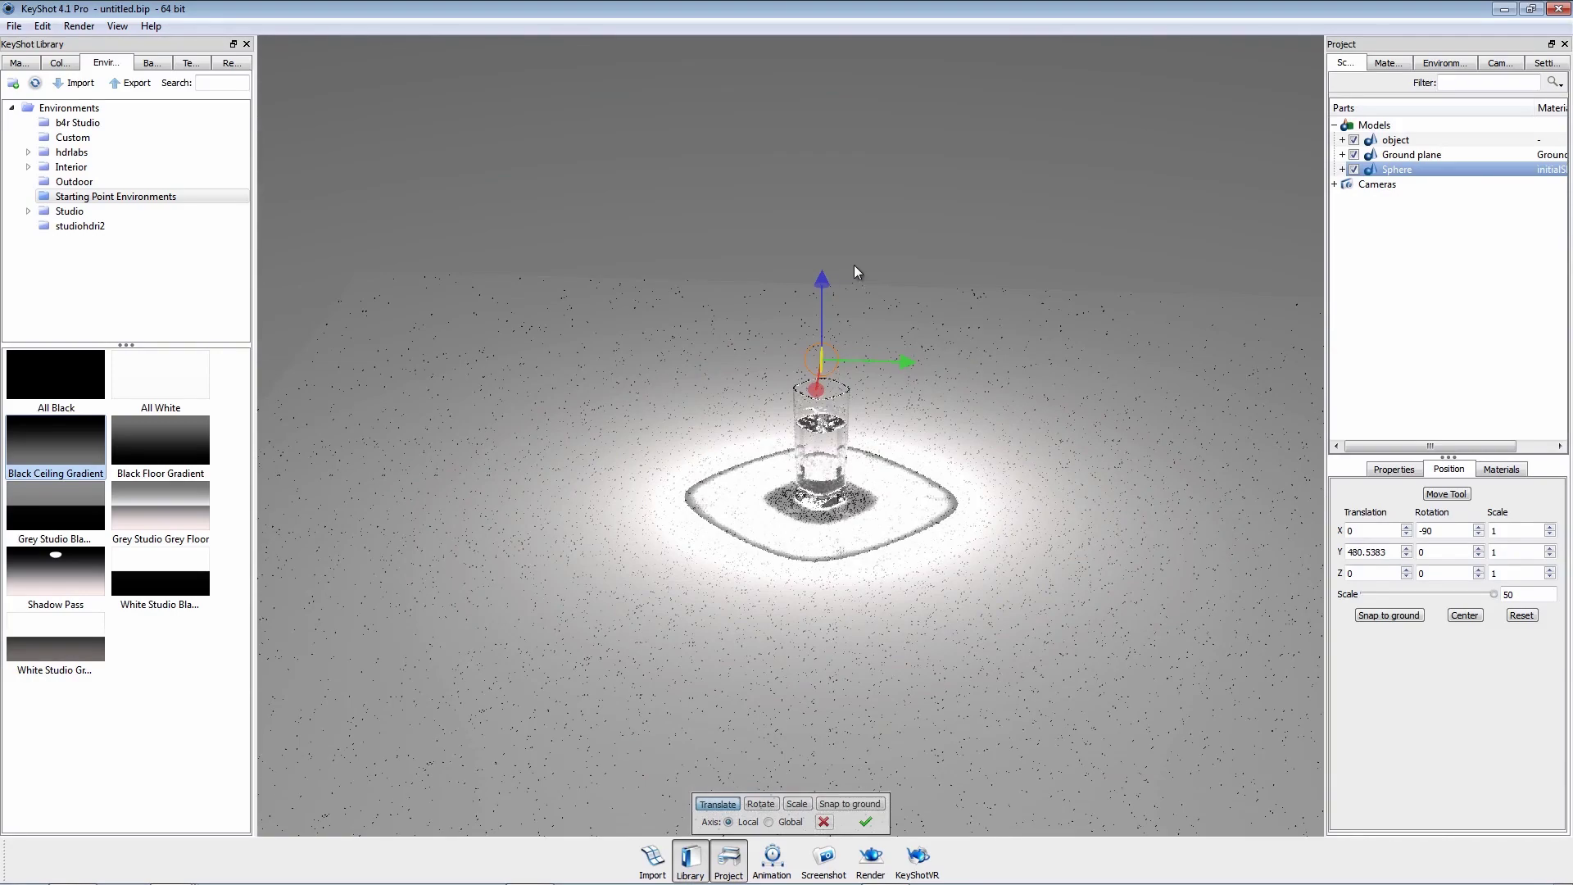
left_click_drag(854, 273, 828, 60)
left_click_drag(904, 143, 1229, 194)
left_click_drag(934, 352, 934, 541)
left_click_drag(1149, 442, 1158, 719)
left_click_drag(1049, 714, 1052, 545)
left_click_drag(1173, 159, 1174, 66)
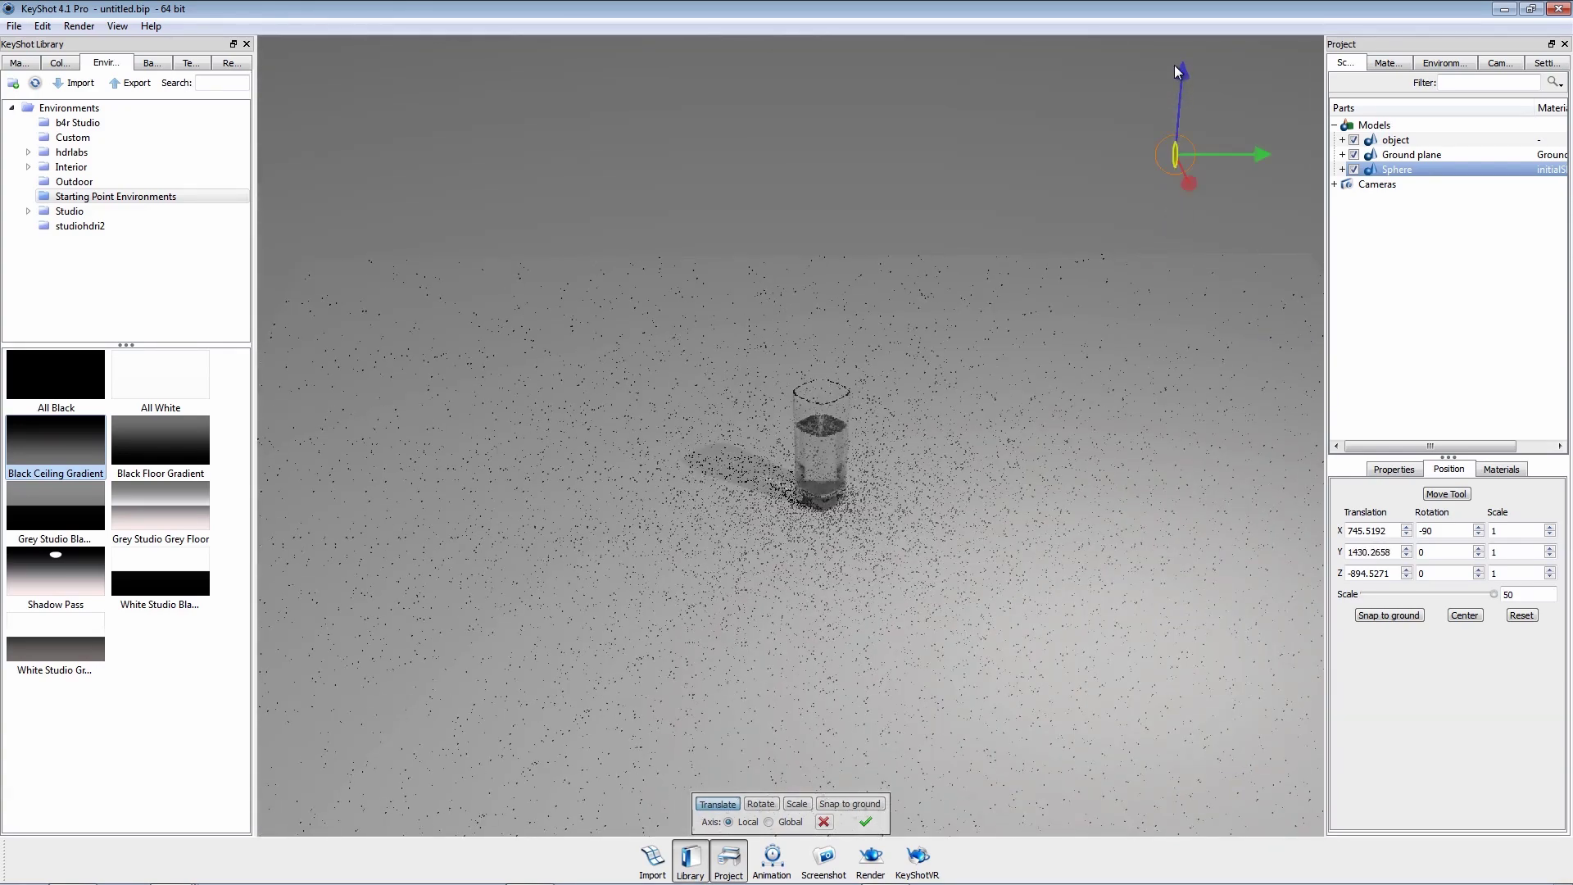
left_click(866, 822)
Step: Set the ground plane material's Samples to 128
scroll(820, 501, "up", 5)
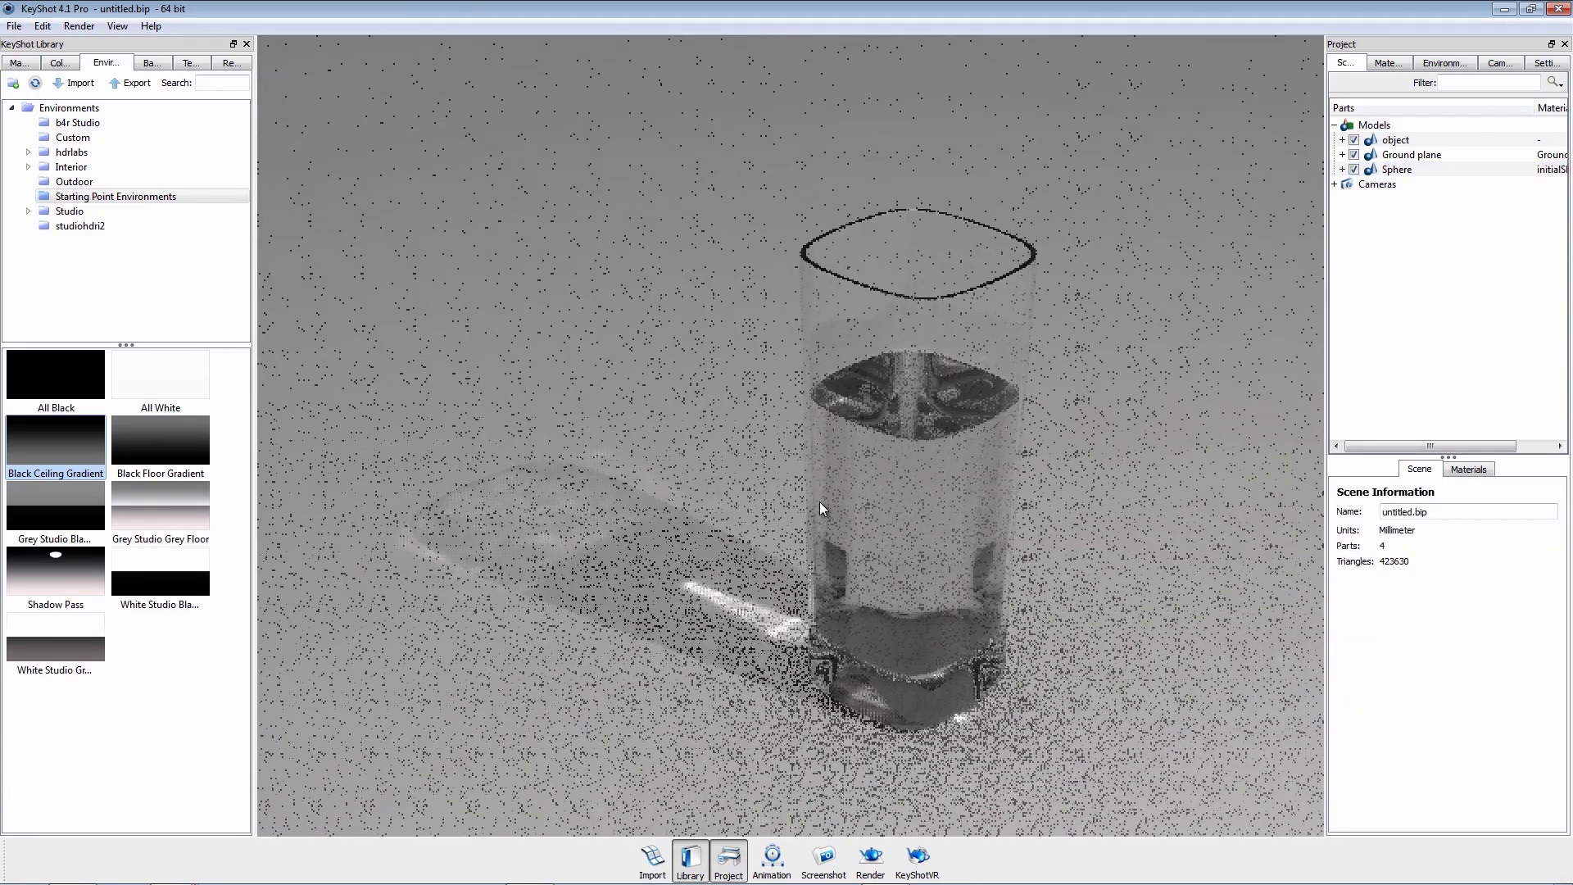
double_click(1070, 584)
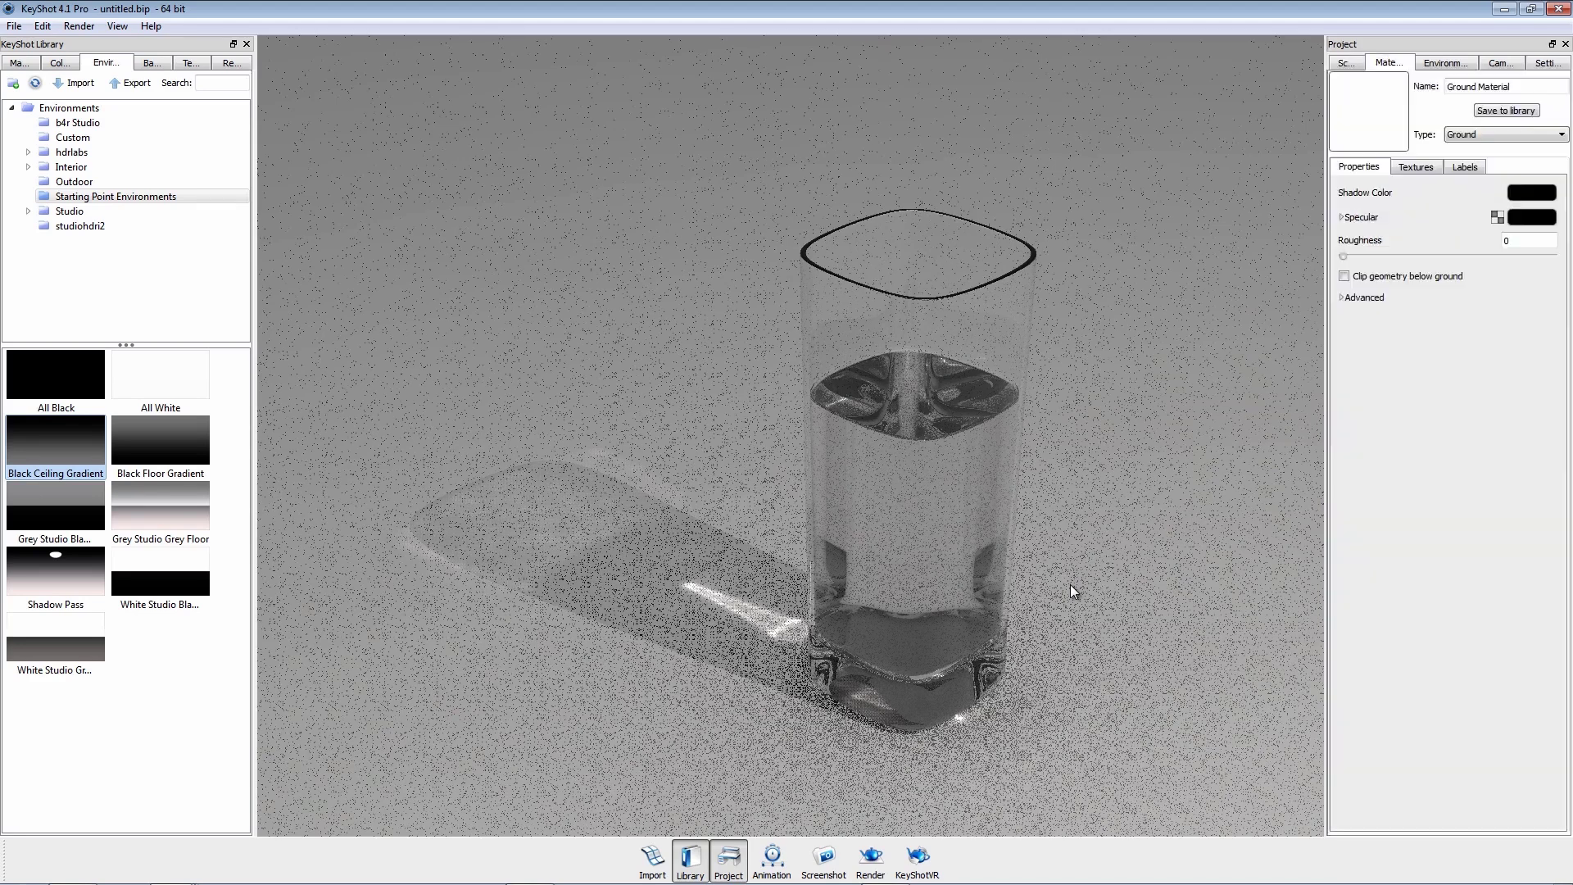
left_click(1345, 297)
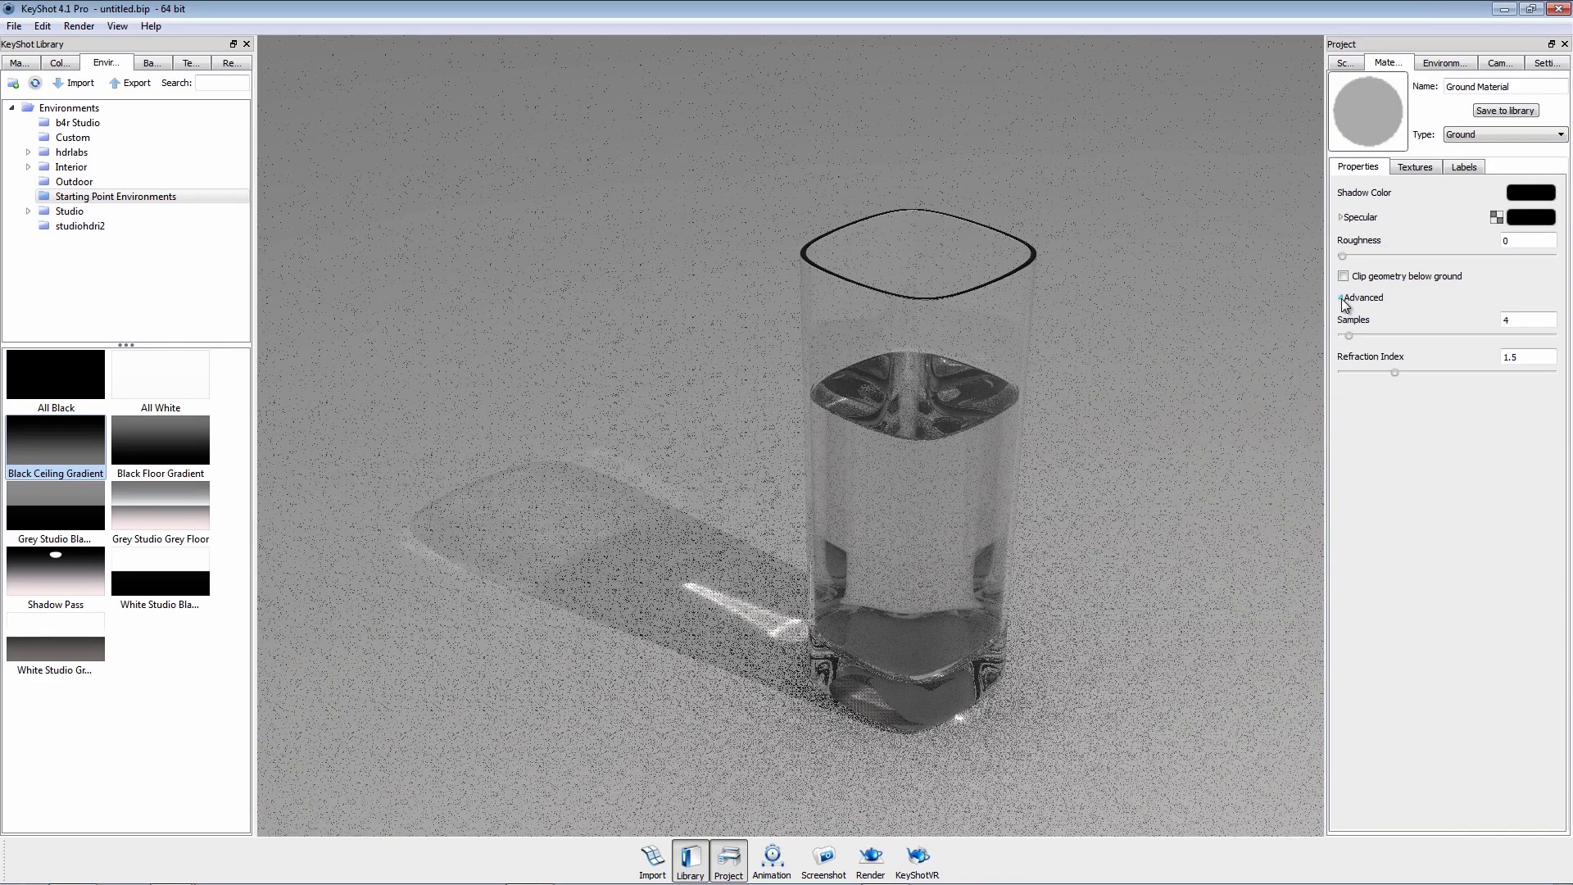
double_click(1525, 327)
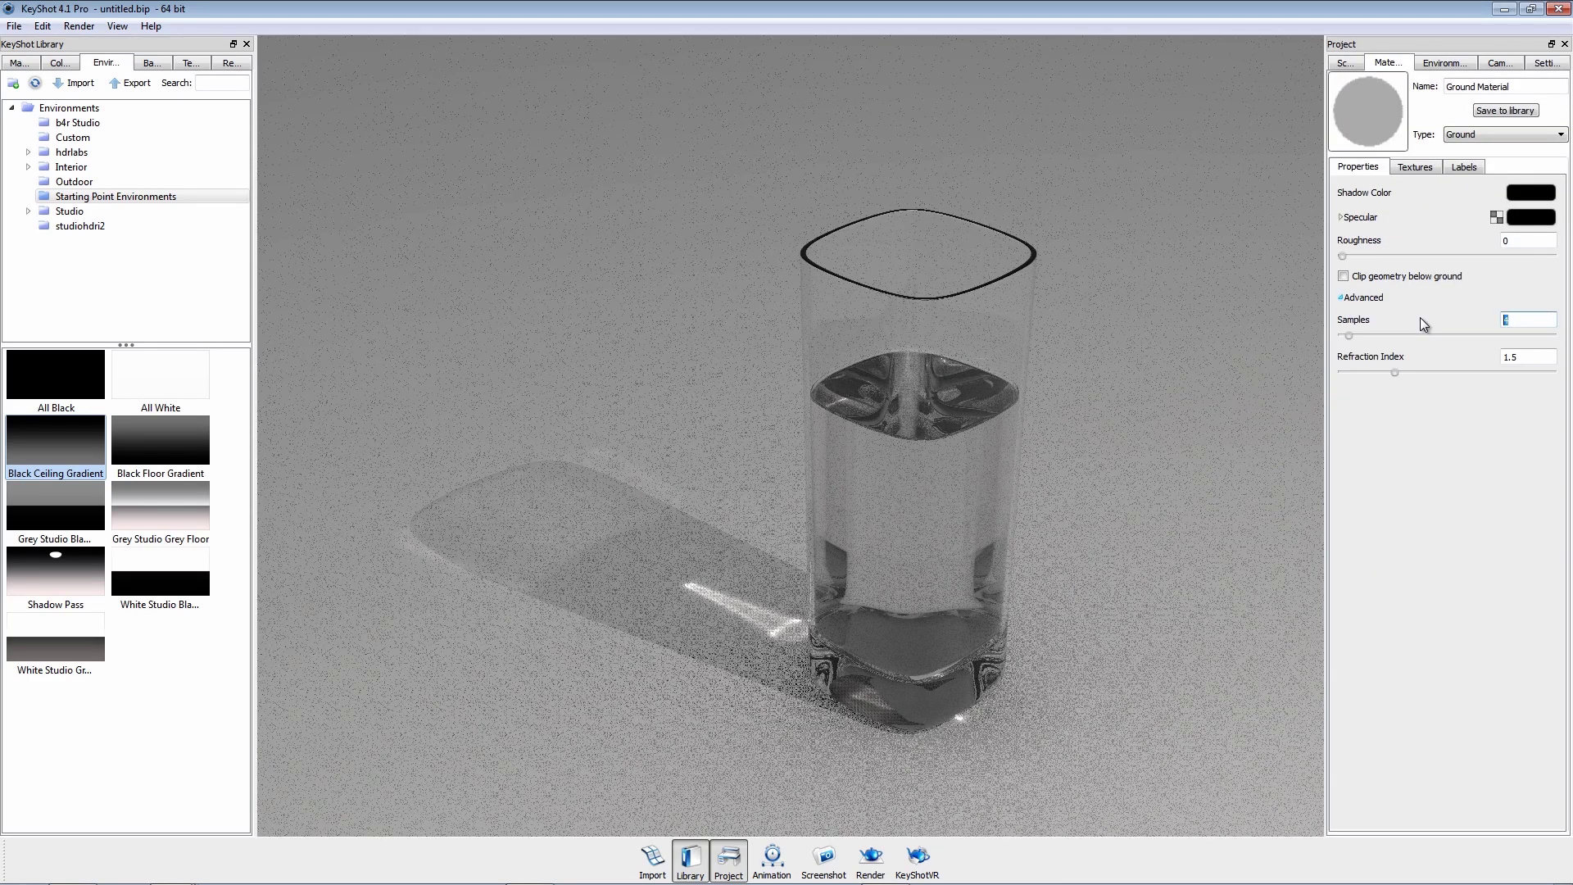
left_click_drag(1354, 334, 1360, 335)
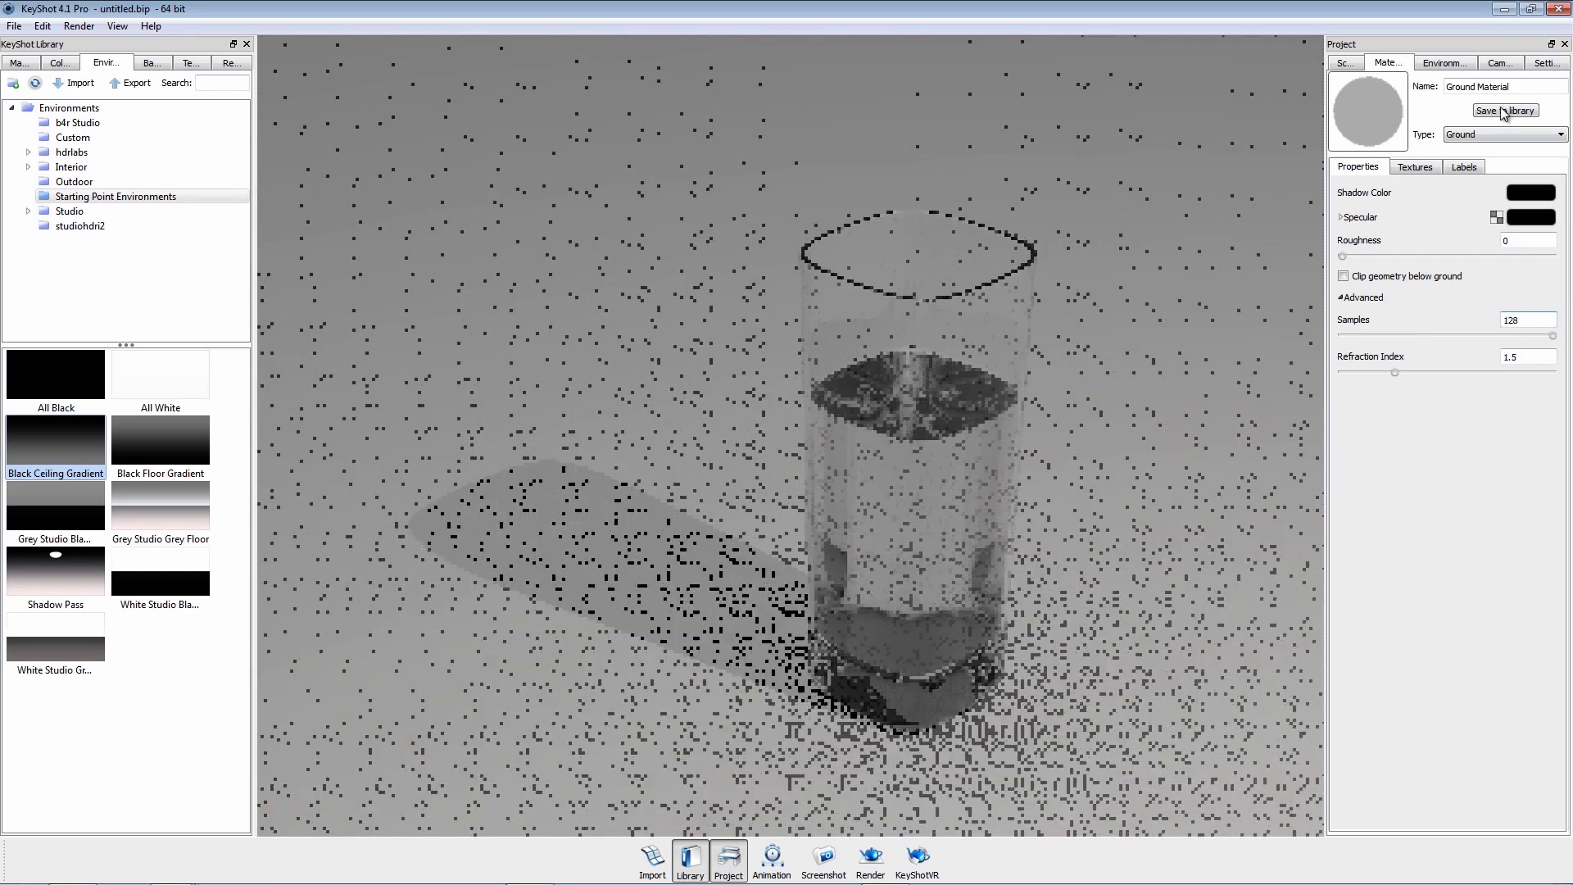
Step: Raise the real-time Shadow Quality to 5
left_click(1547, 63)
left_click_drag(1349, 369, 1549, 370)
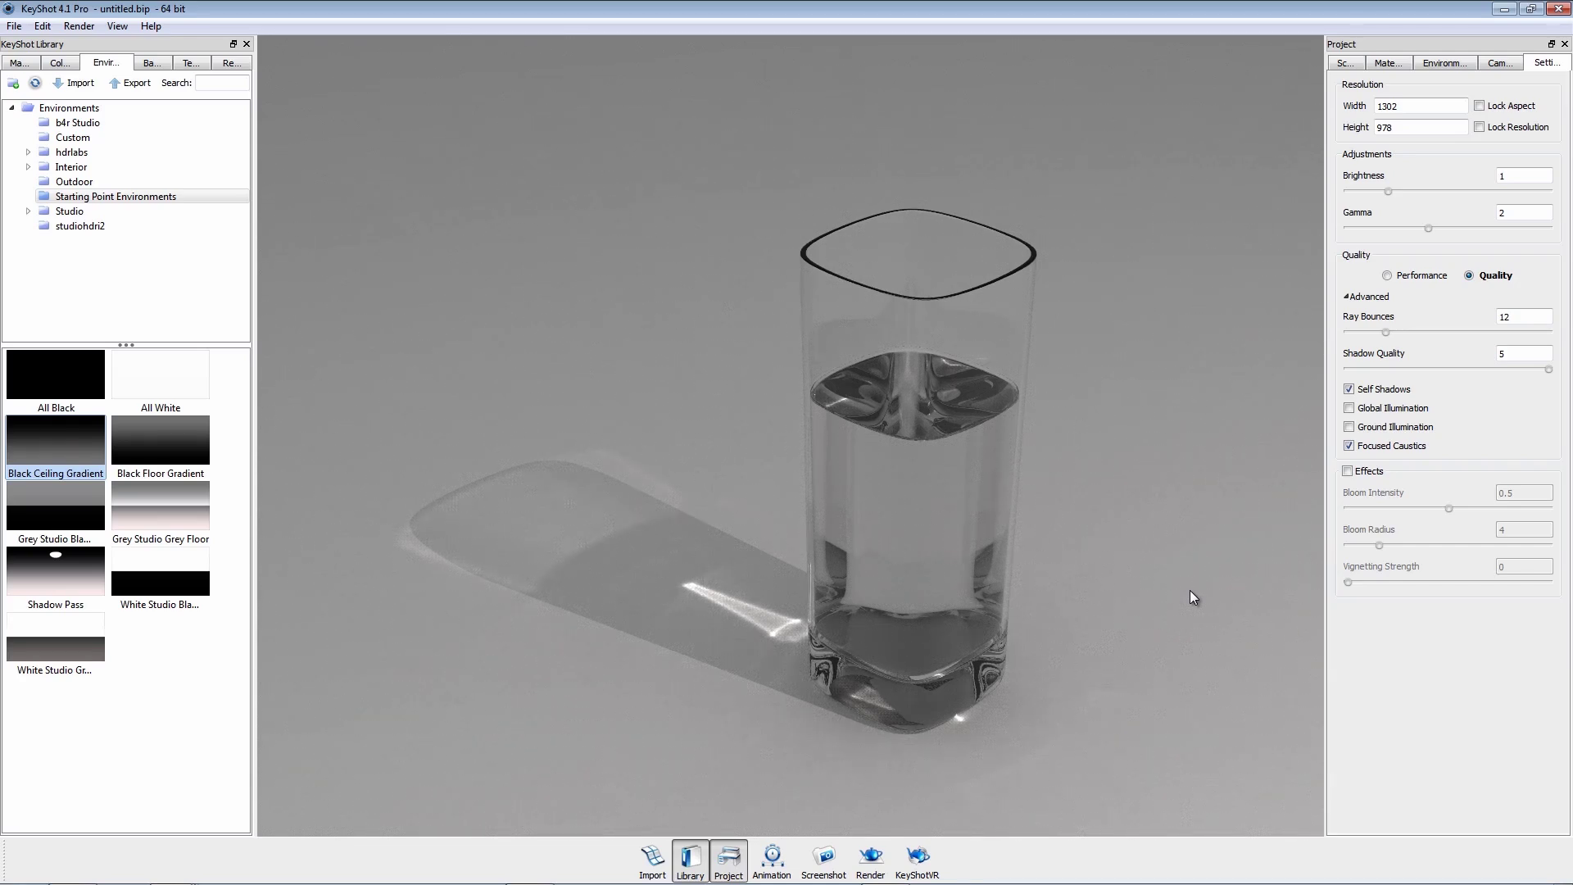
Step: Save a screenshot of the real-time caustics view and lock the resolution
key("p")
left_click(1494, 64)
left_click(1546, 63)
left_click(1511, 126)
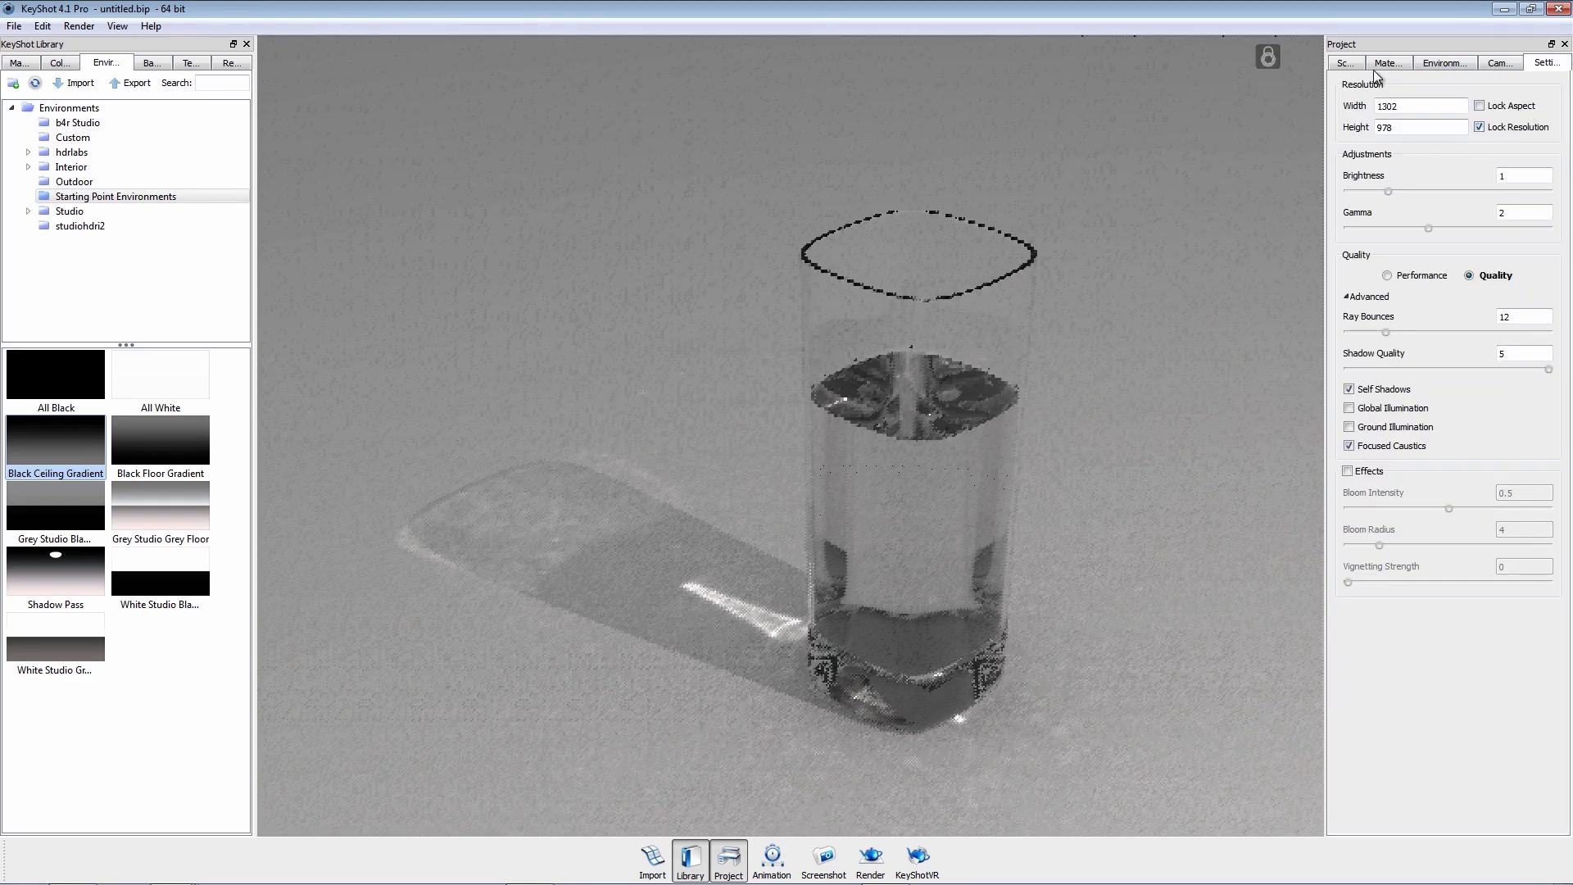
Step: Hide the ground plane and the sphere light so only the glass object stays enabled
left_click(1349, 63)
left_click(1342, 155)
left_click(1354, 154)
left_click(1354, 184)
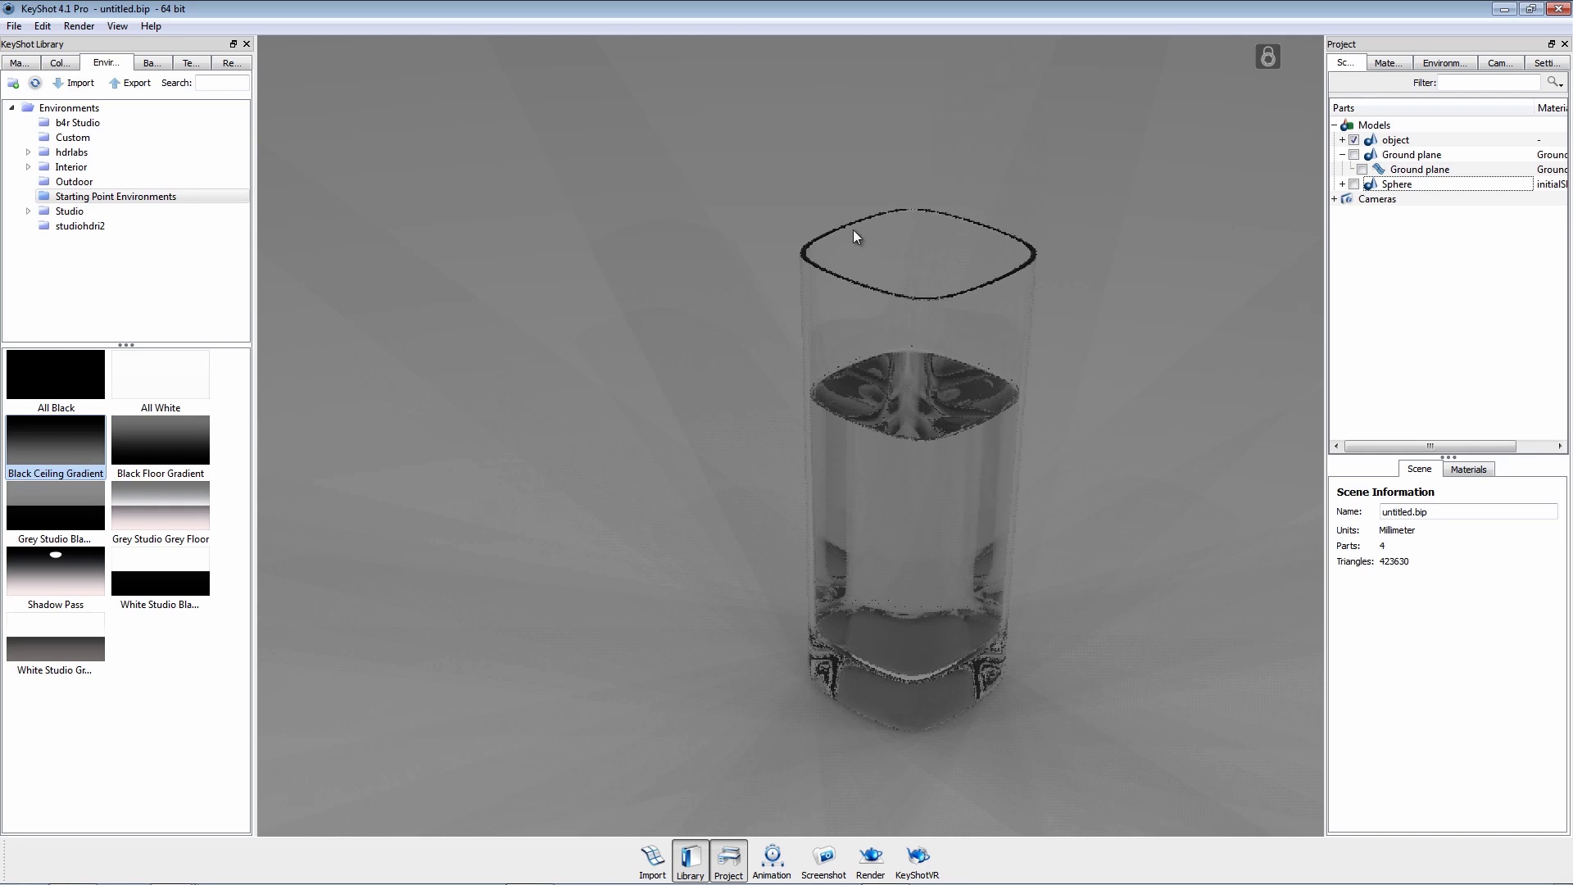
Step: Light the glass with the 2 Panels 2k studio environment and rotate it for dark surroundings with bright edge reflections
left_click(29, 211)
left_click(72, 285)
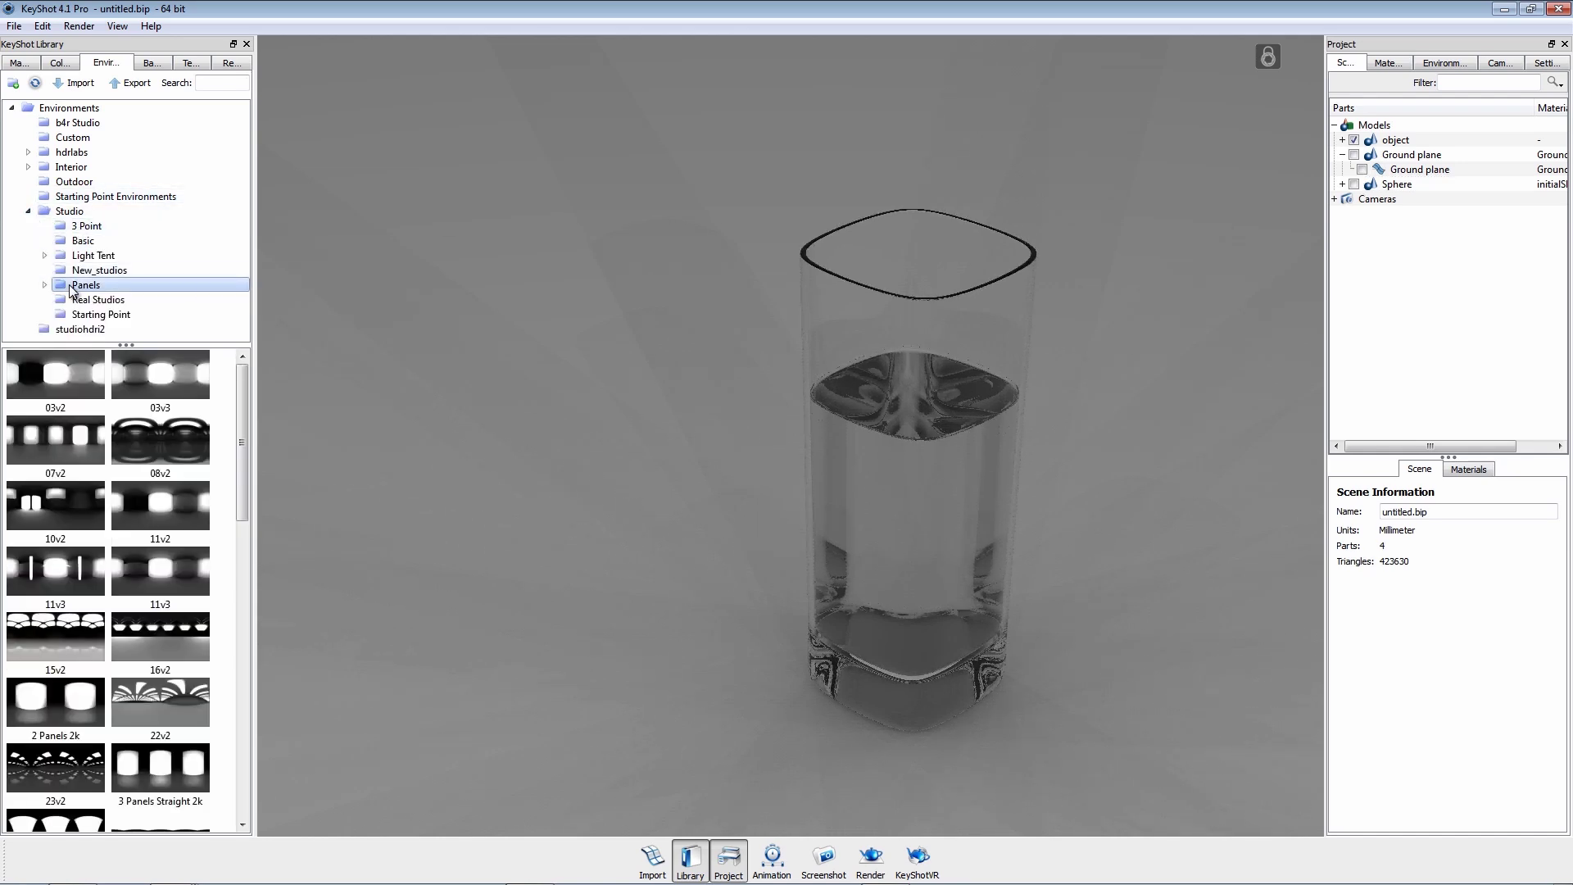
left_click_drag(56, 700, 524, 471)
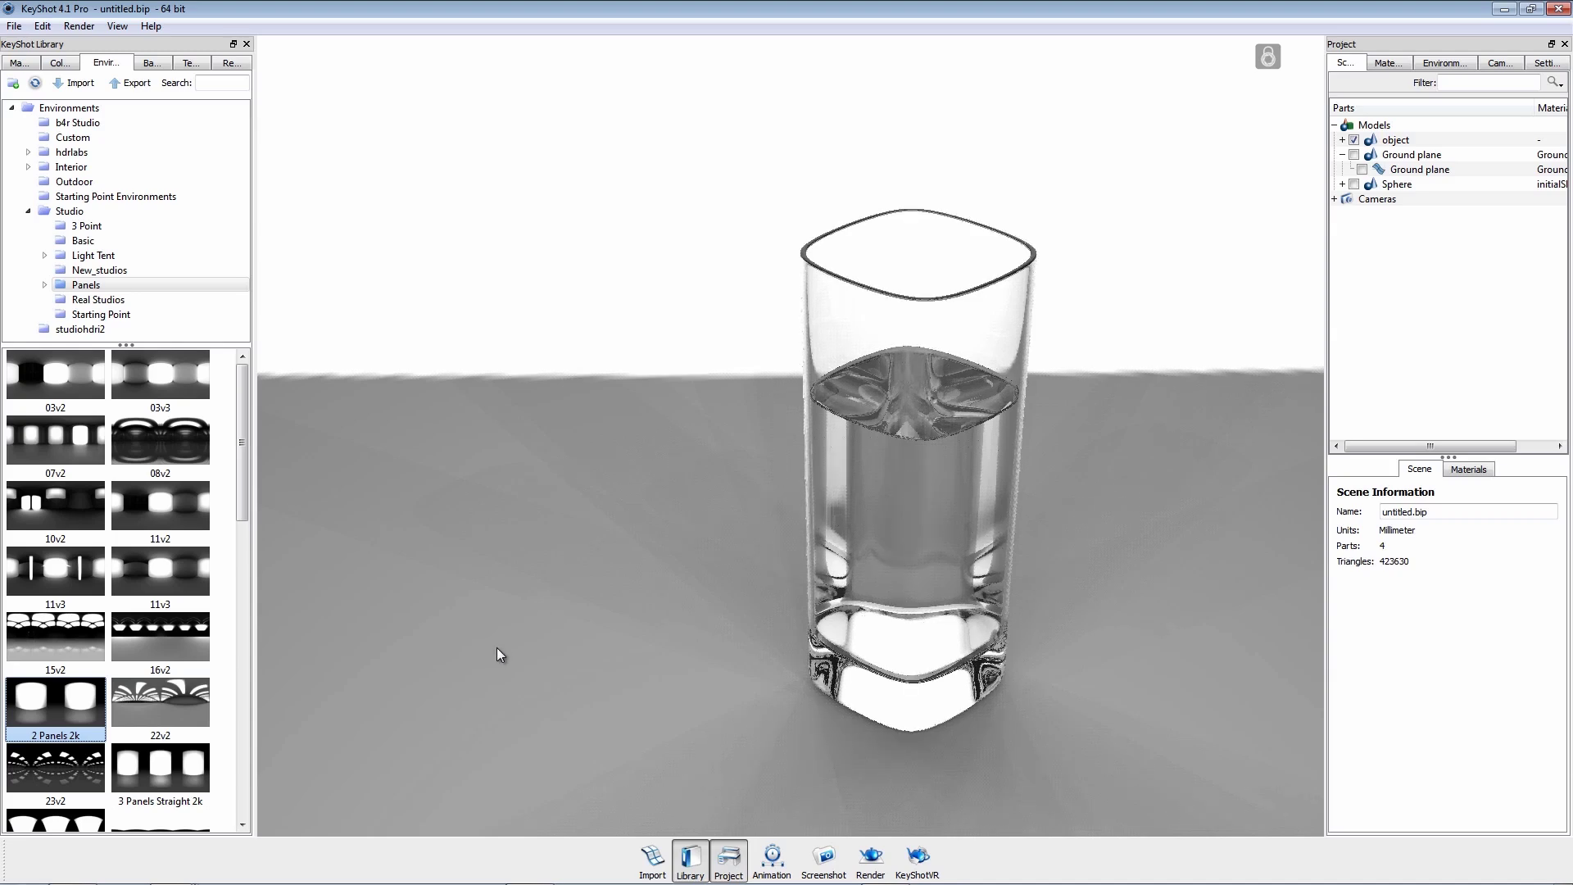
left_click_drag(494, 651, 815, 662, "ctrl")
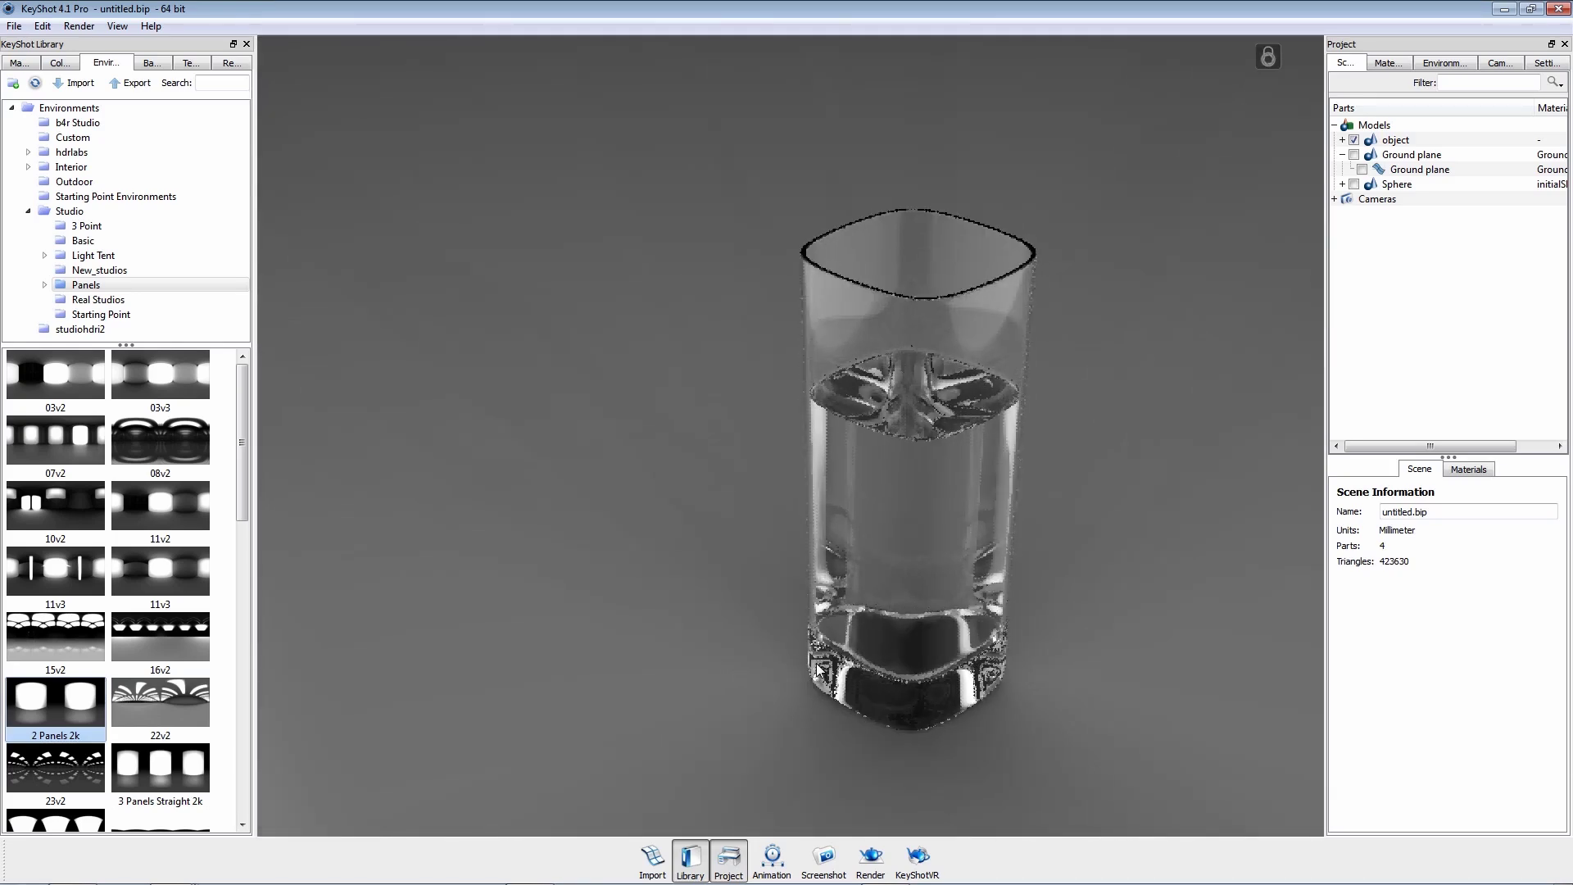
Step: Set the still image render output to PNG format with alpha transparency
left_click(870, 860)
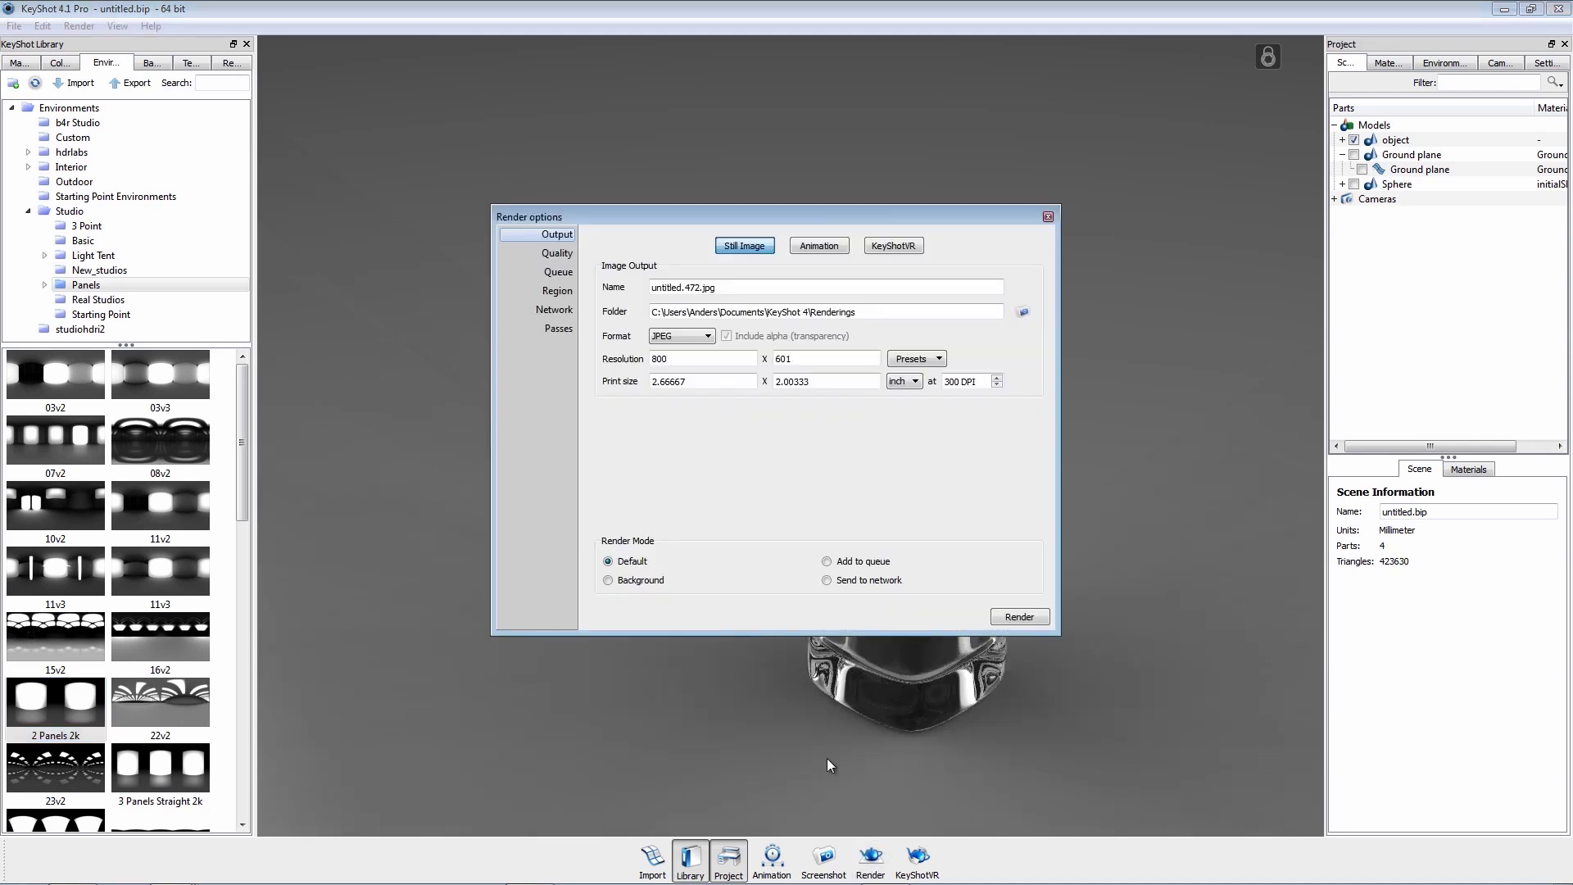
left_click(684, 338)
left_click(683, 395)
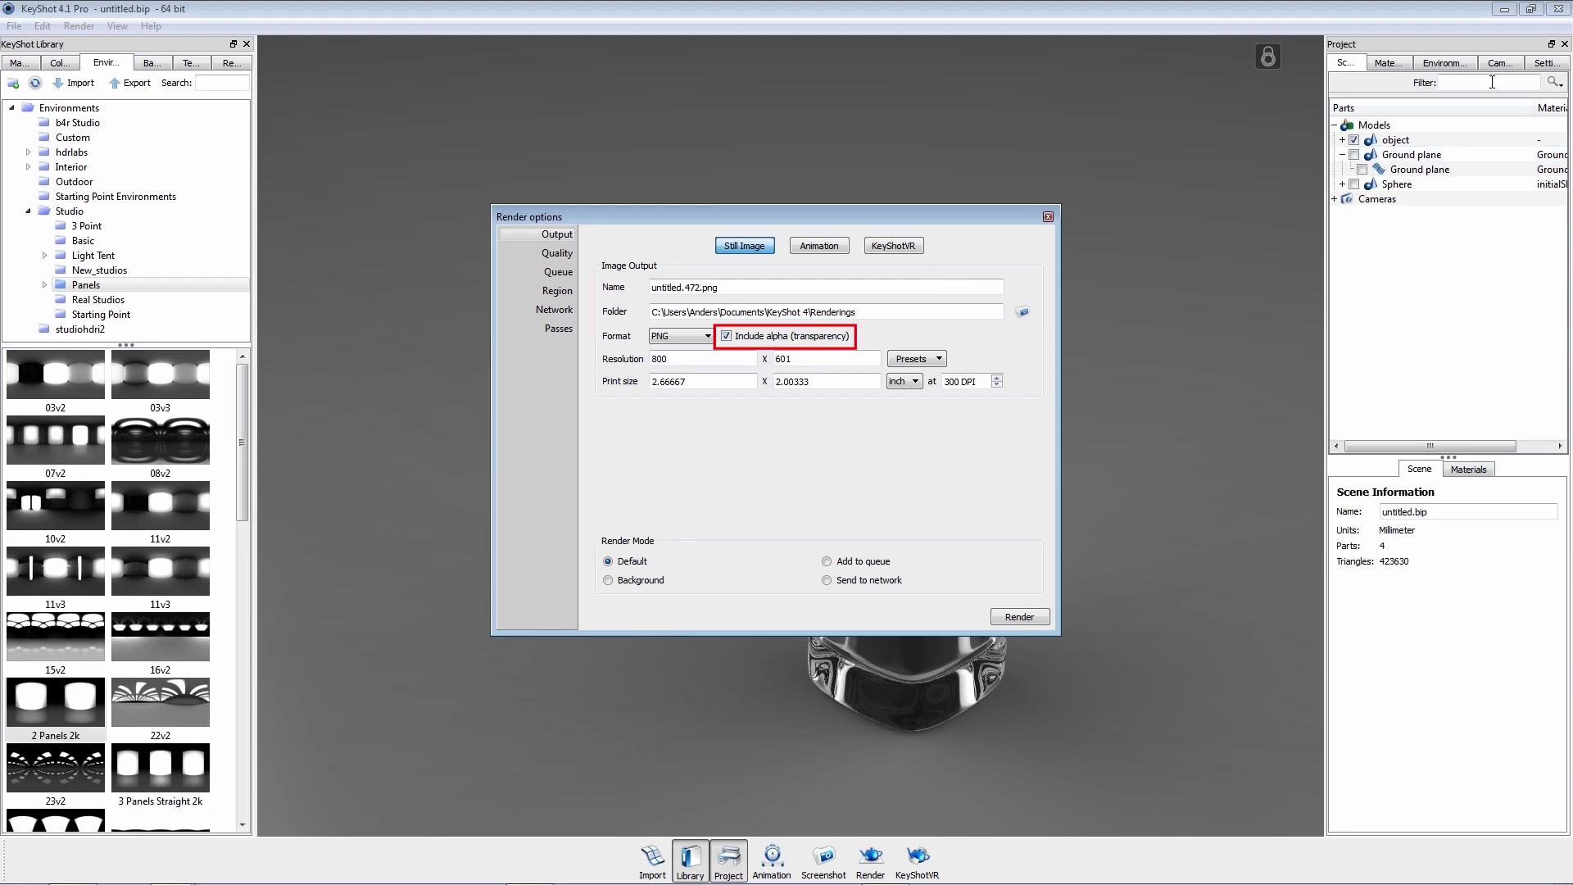
Step: Set the render width to 1302 pixels to match the real-time resolution and start the render
left_click(1545, 63)
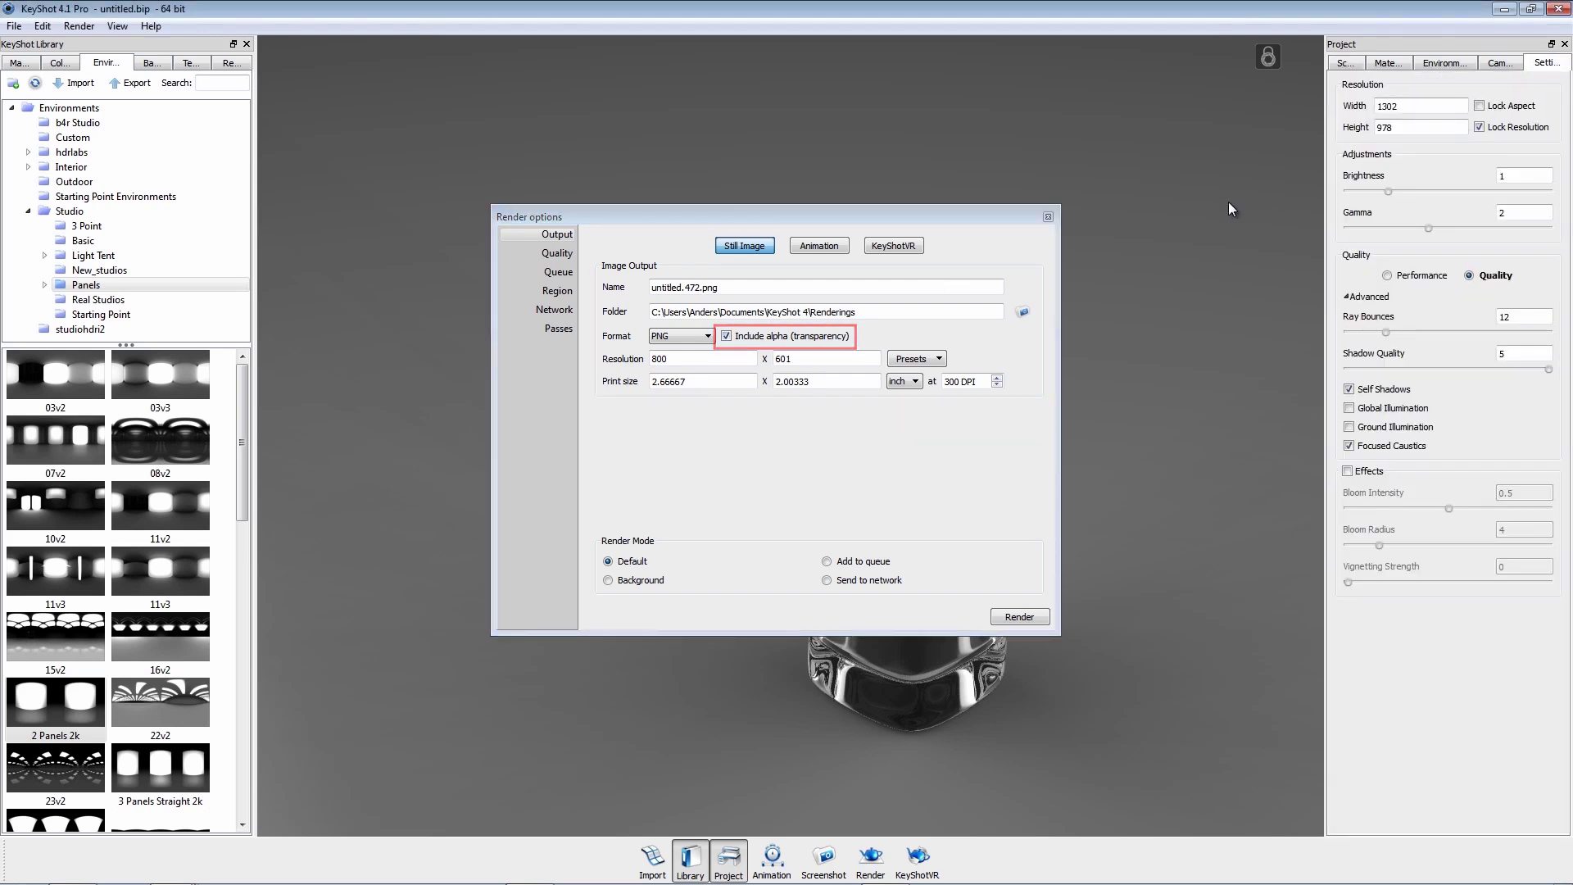
left_click_drag(702, 358, 616, 358)
type("1302")
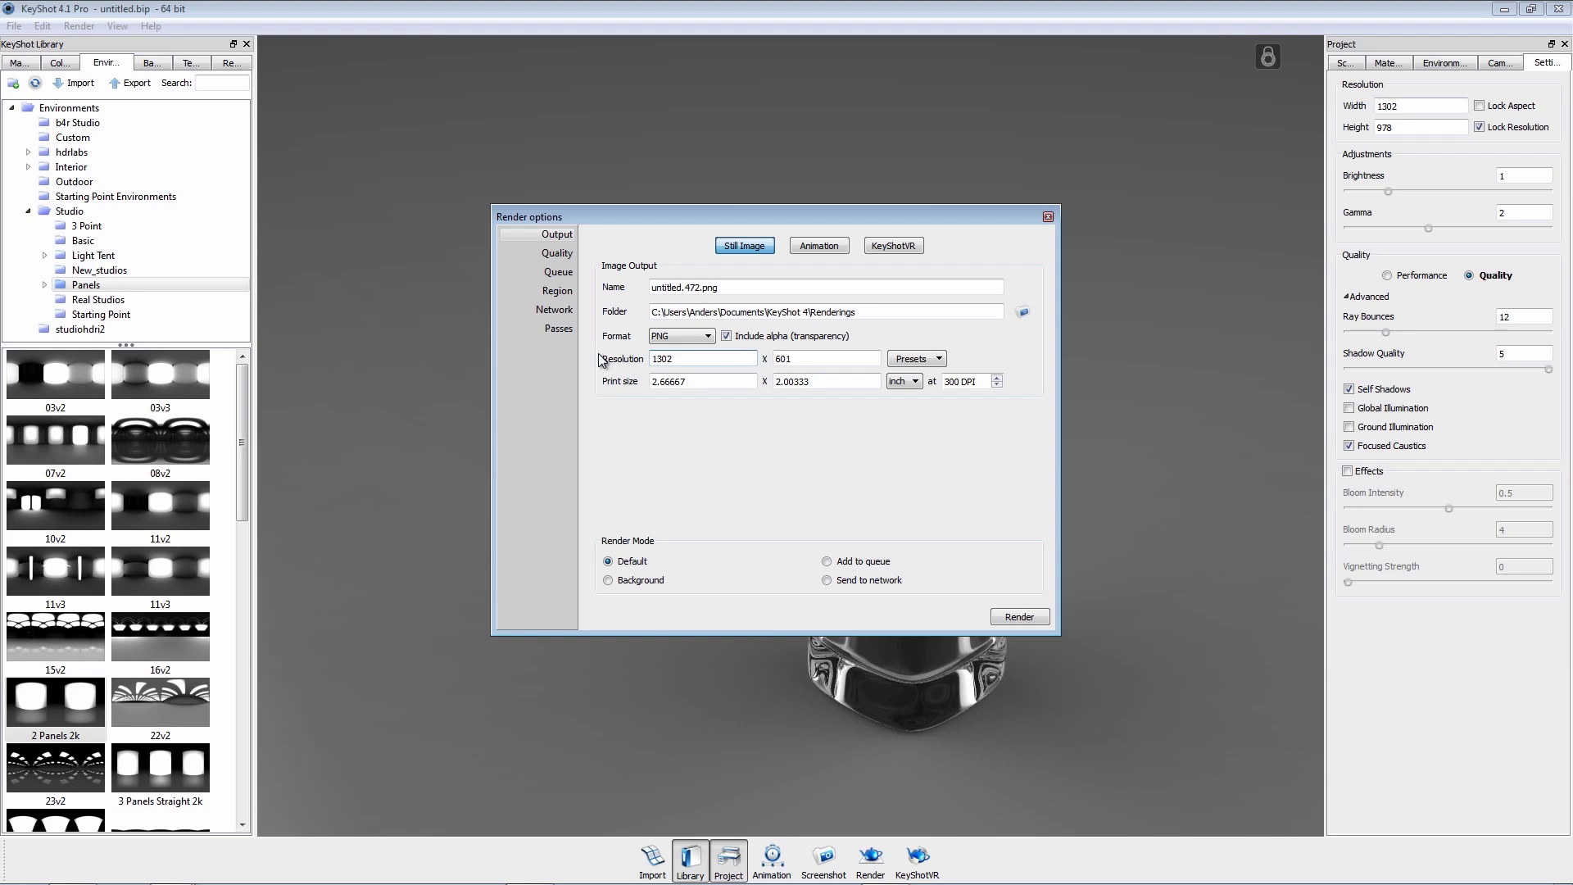
left_click(789, 363)
left_click(1019, 617)
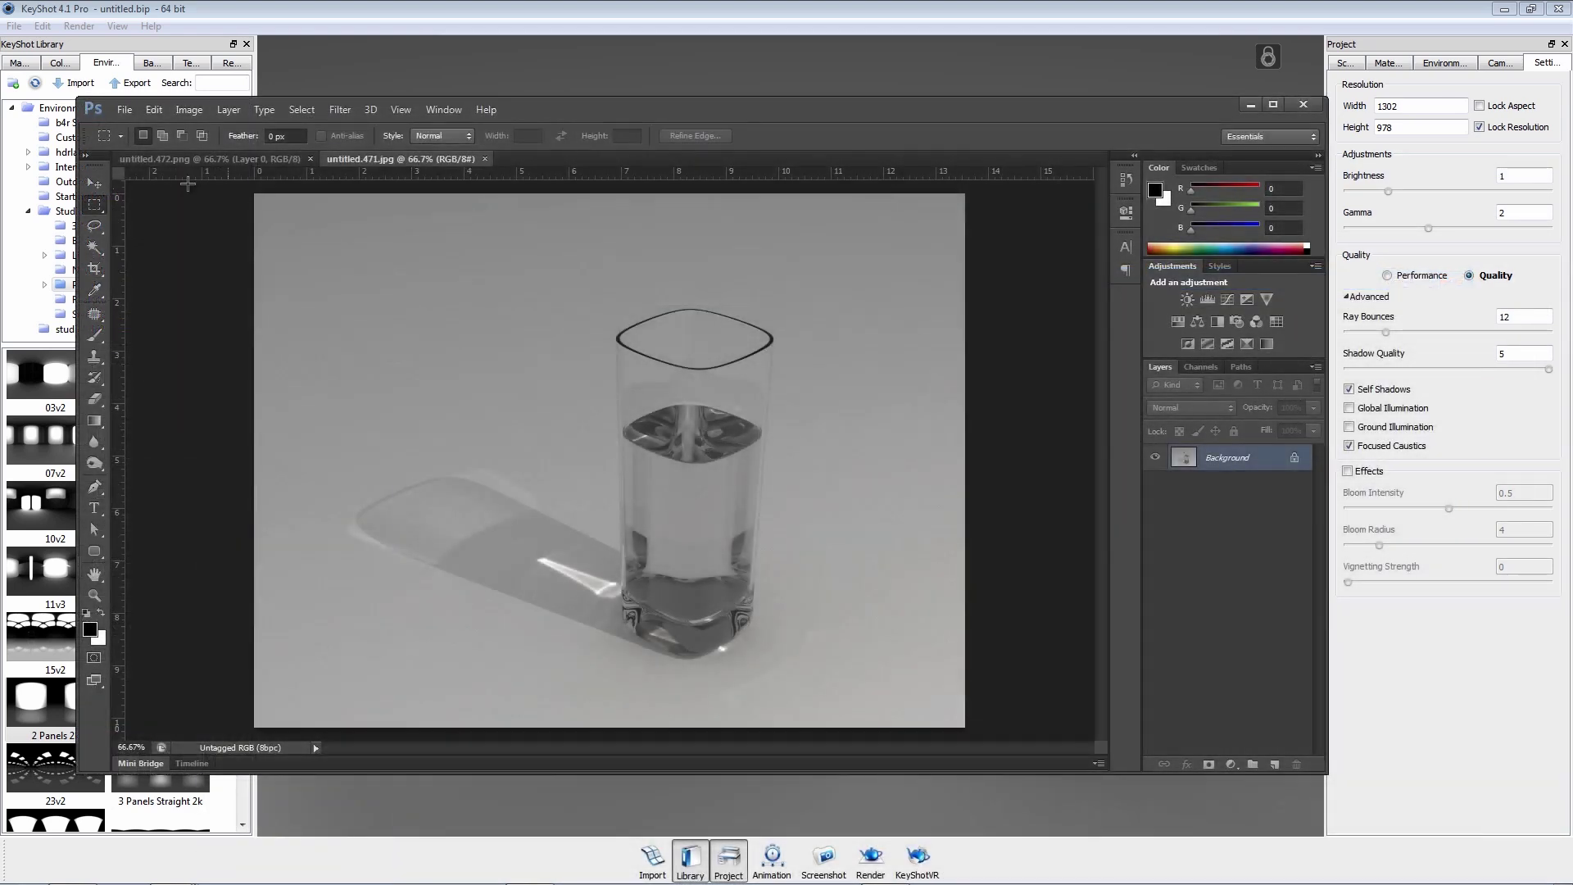
Step: In Photoshop, place the transparent untitled.472.png render as an aligned layer over untitled.471.jpg and toggle that layer's visibility for comparison
left_click(215, 157)
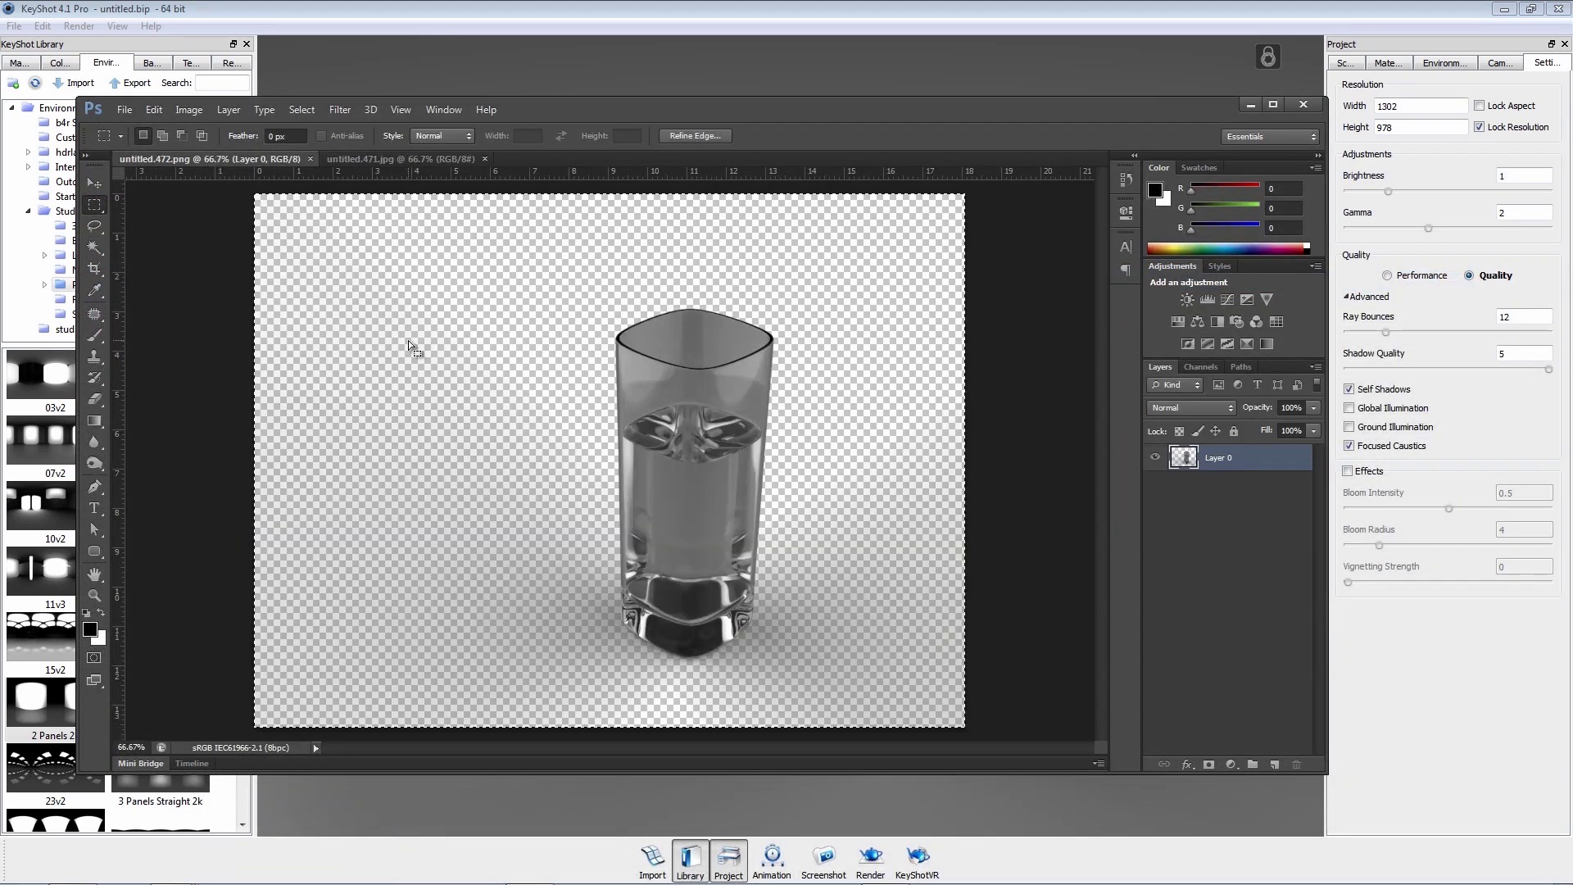
key("v")
left_click_drag(411, 343, 553, 301)
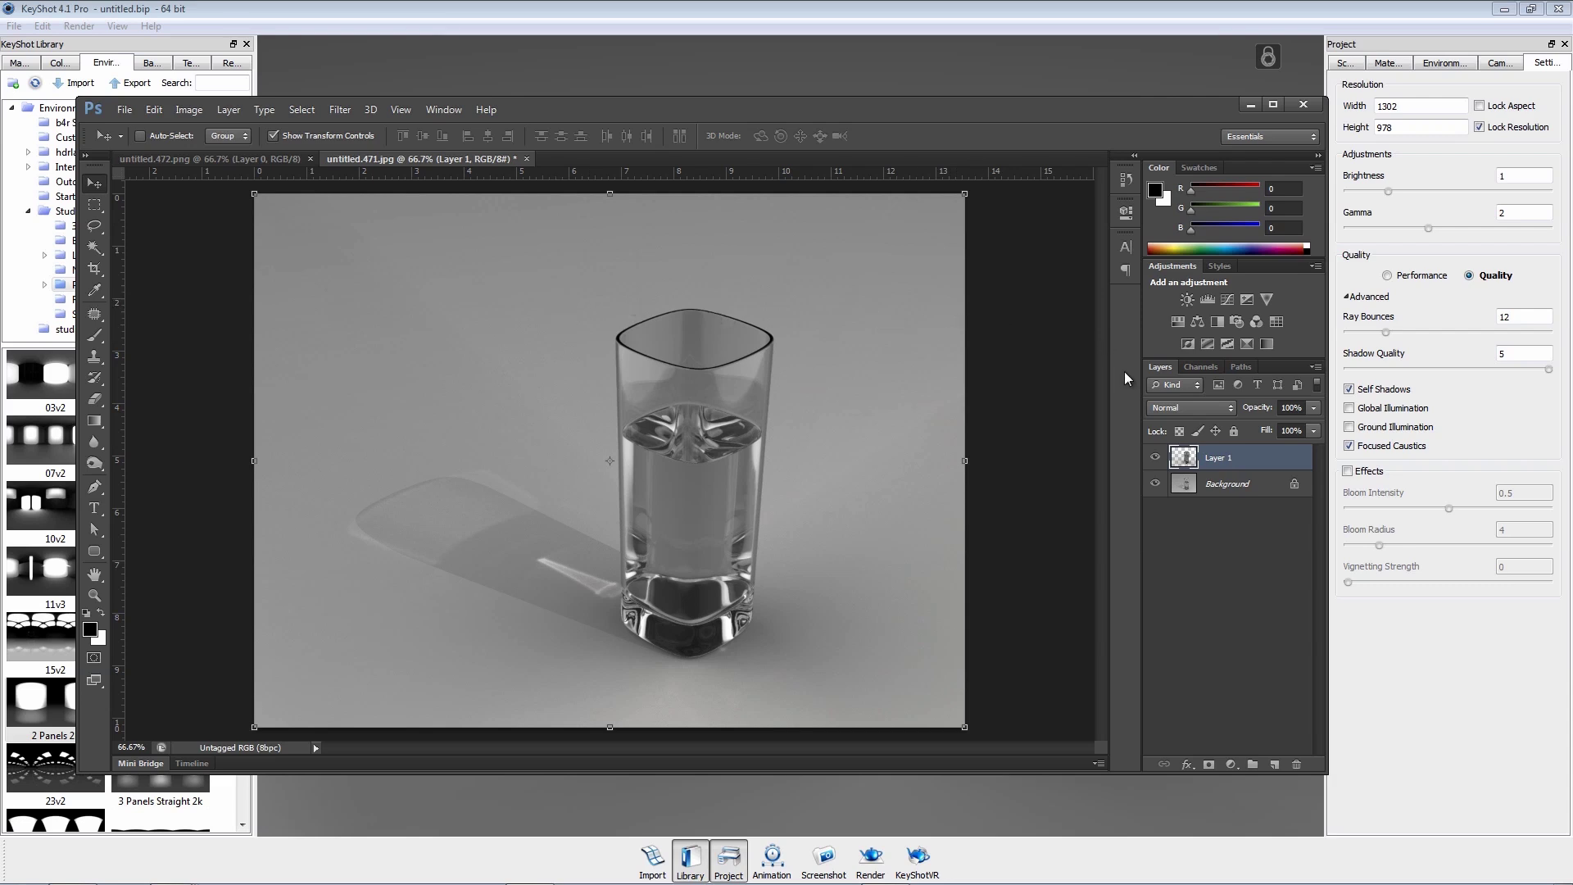
left_click(1155, 457)
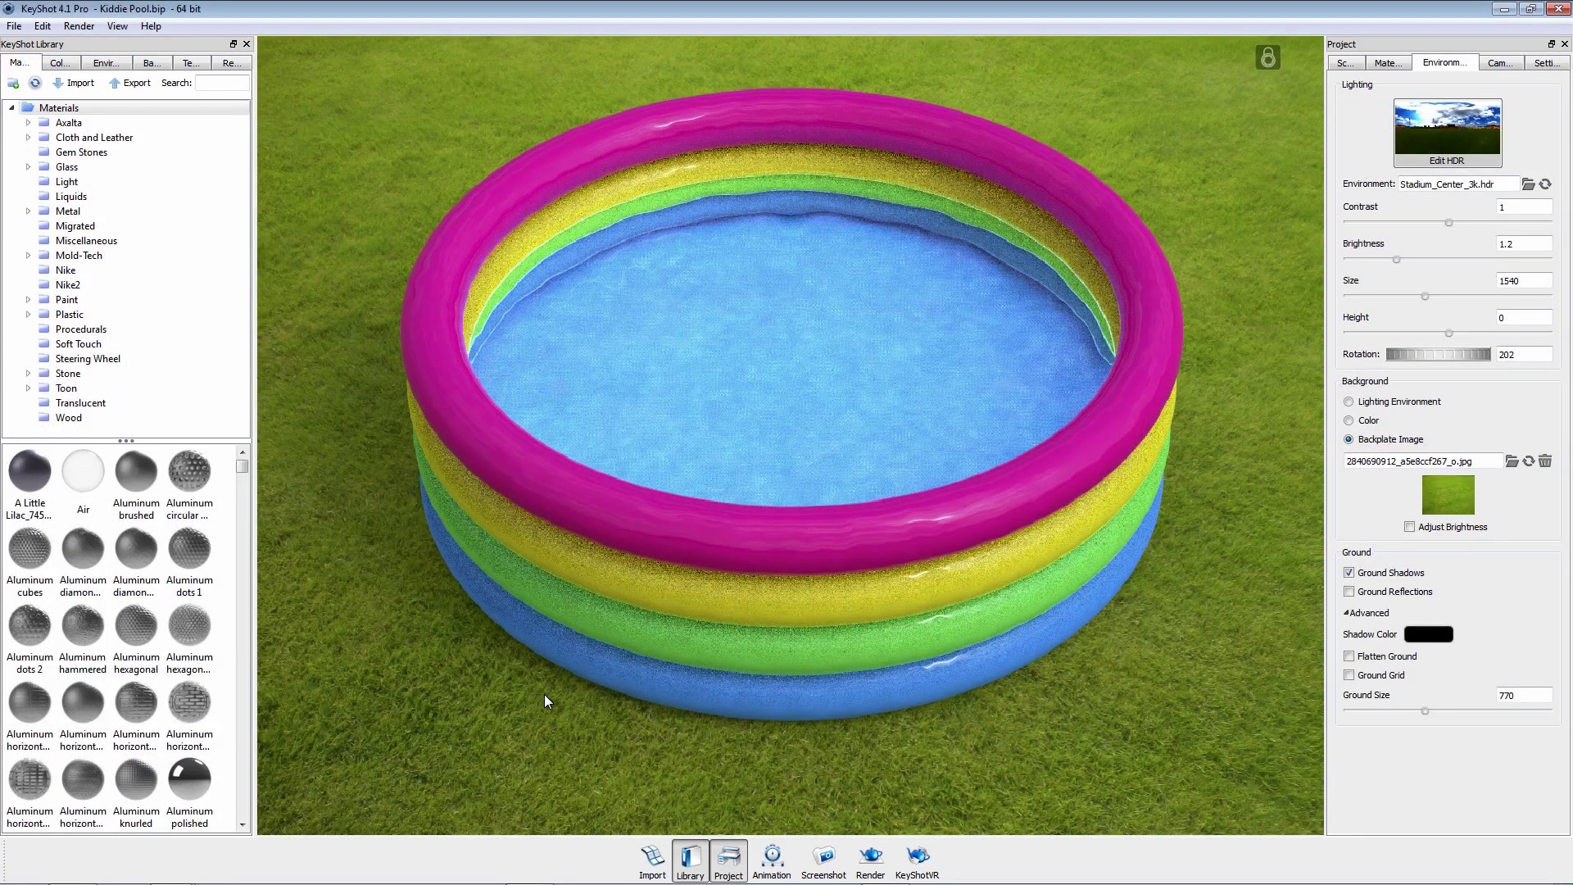
Step: Examine the Kiddie Pool scene in the viewport and its real-time settings
left_click_drag(544, 695, 552, 688)
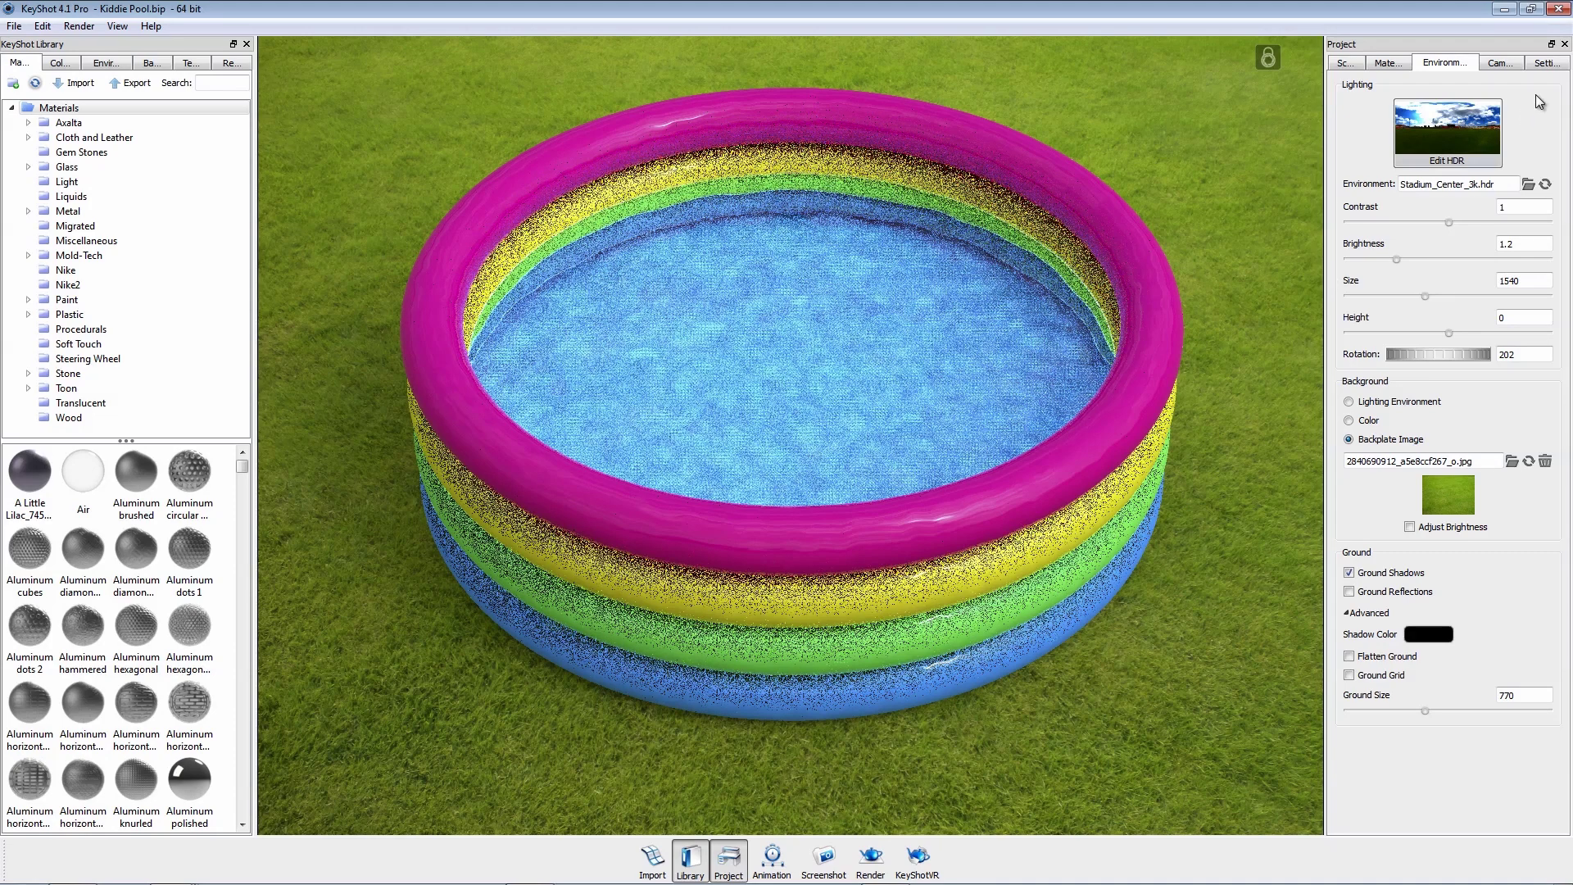
left_click(1547, 64)
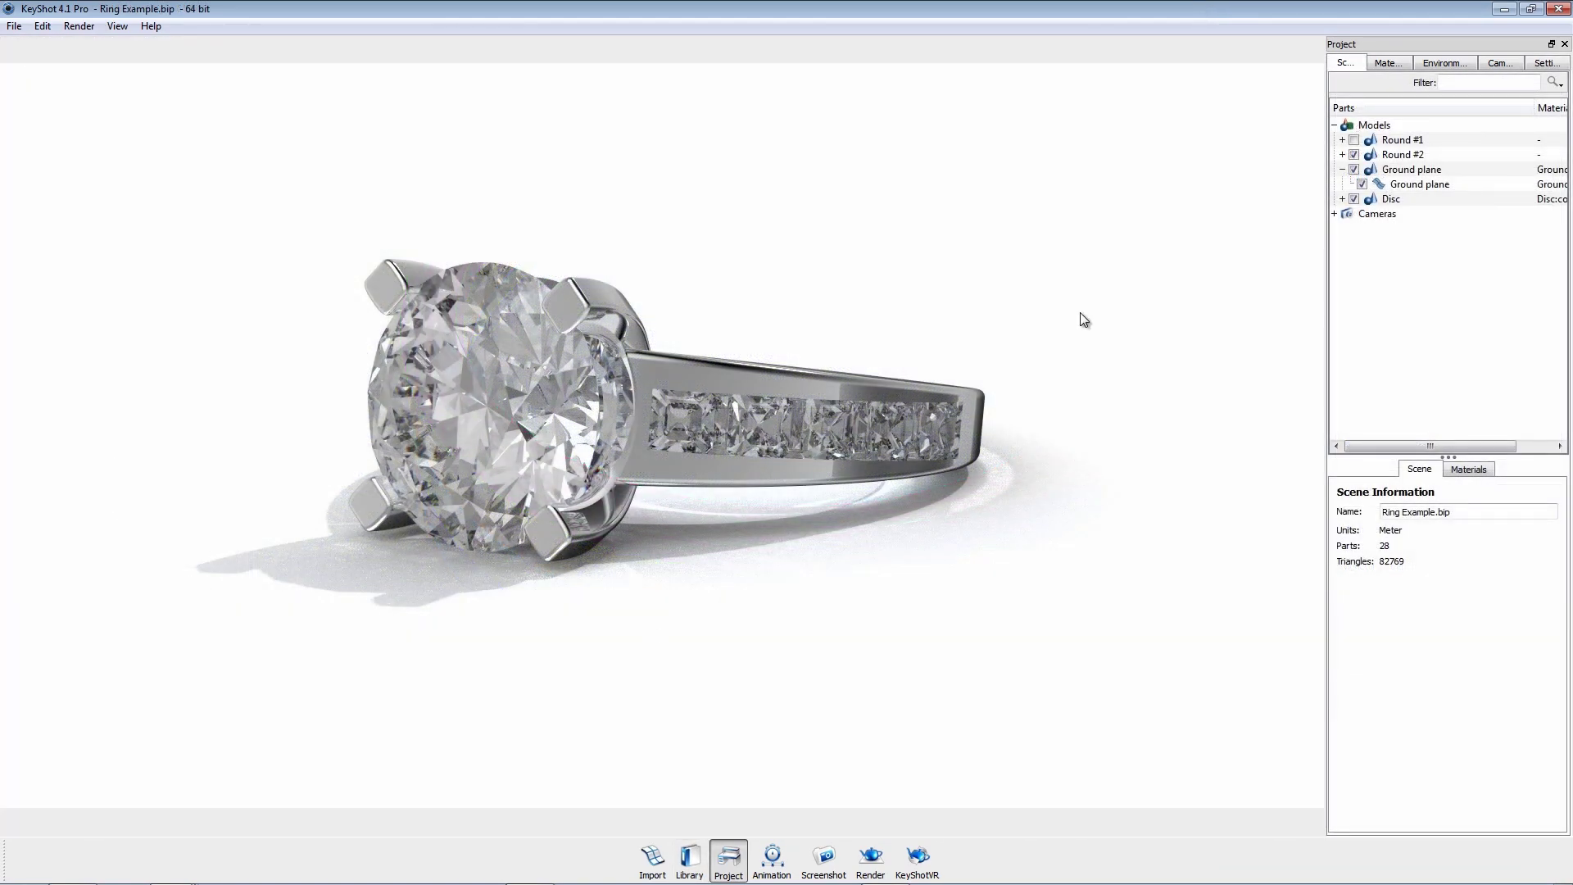
Step: Review the Ring Example scene's environment settings and the Disc's Point Light Diffuse material, including its power and radius
left_click(1442, 62)
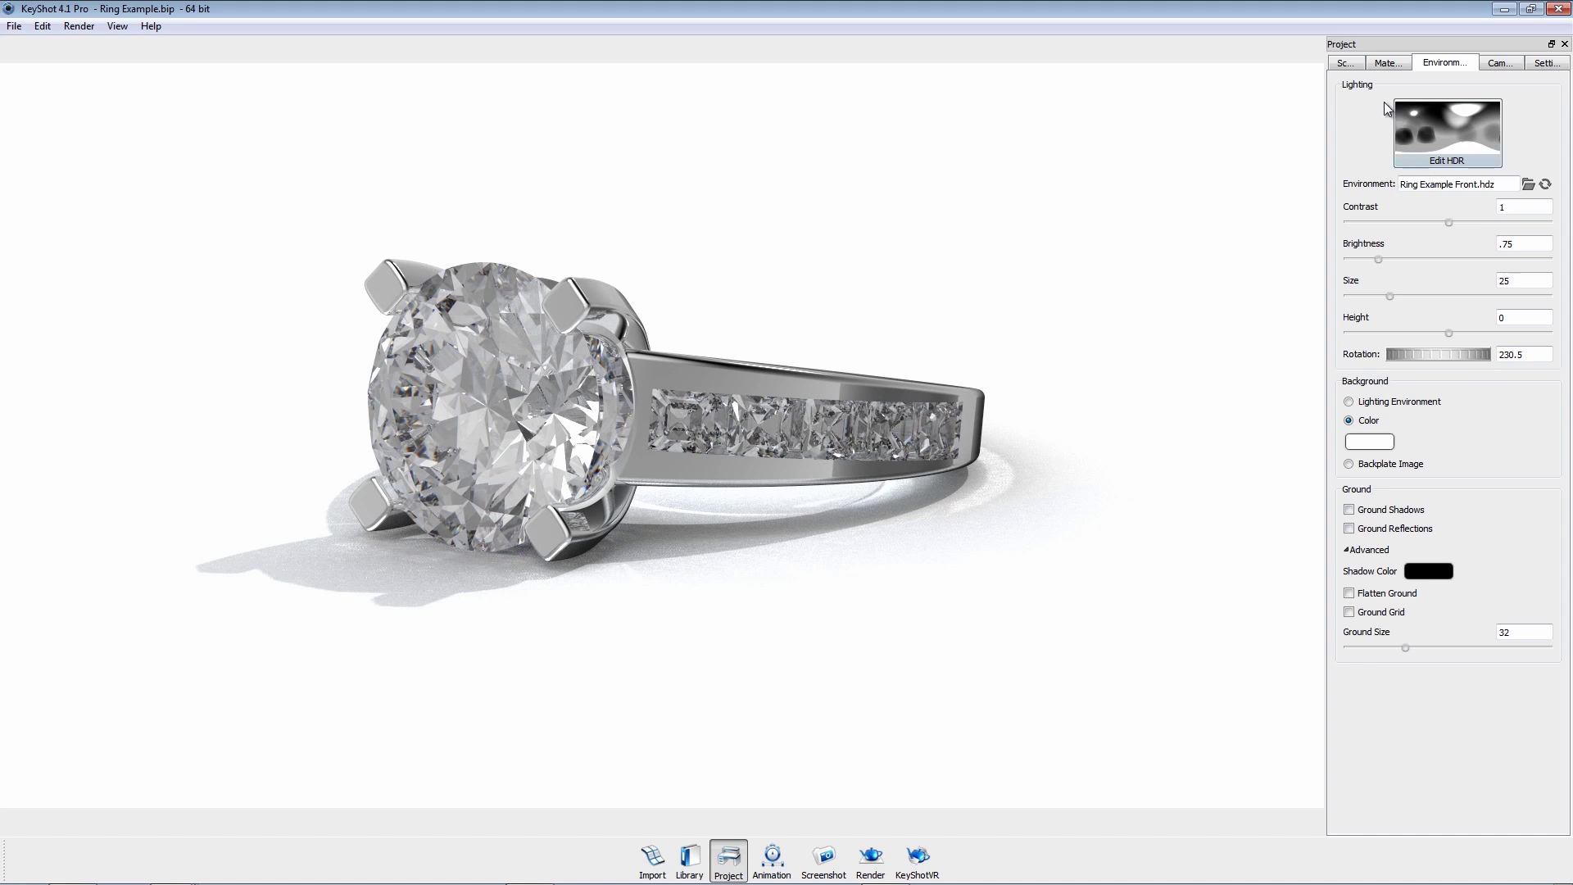
left_click(1356, 65)
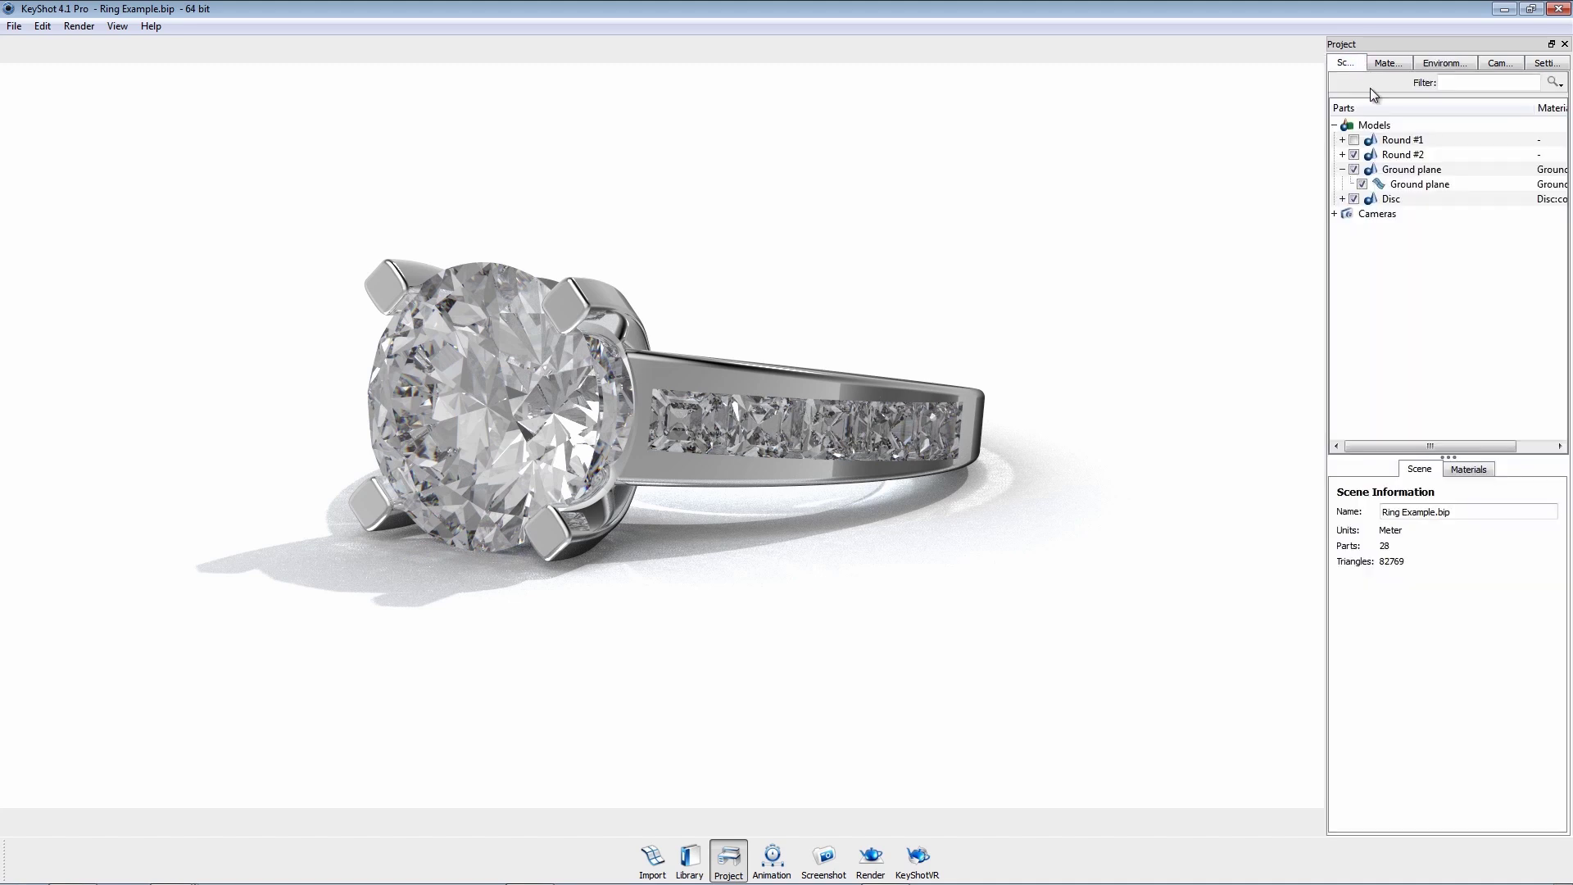
left_click(1393, 199)
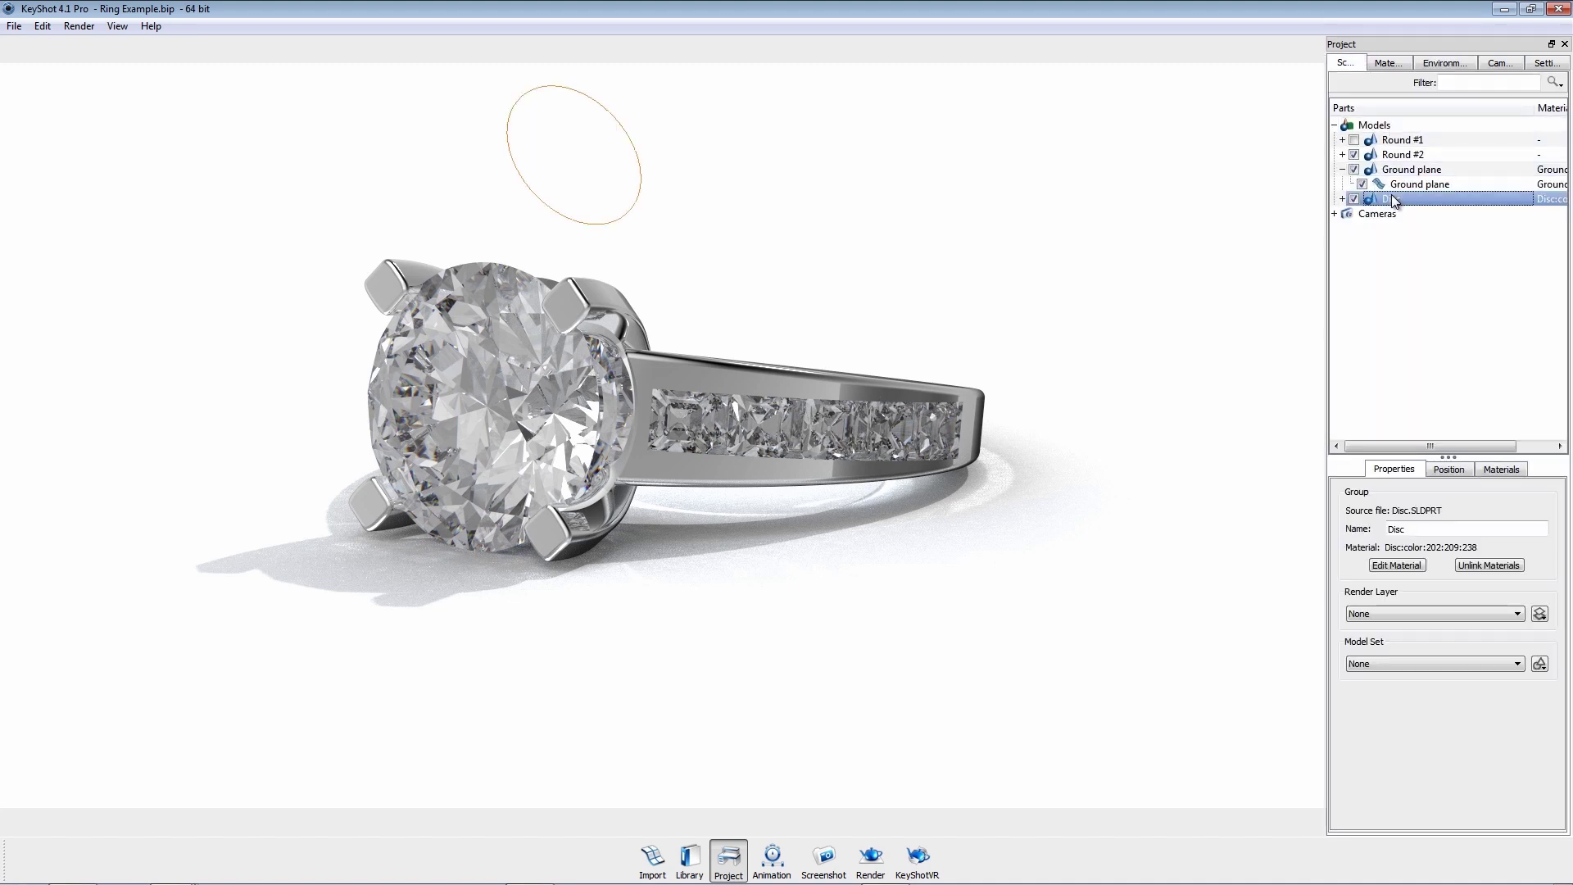
left_click(1397, 565)
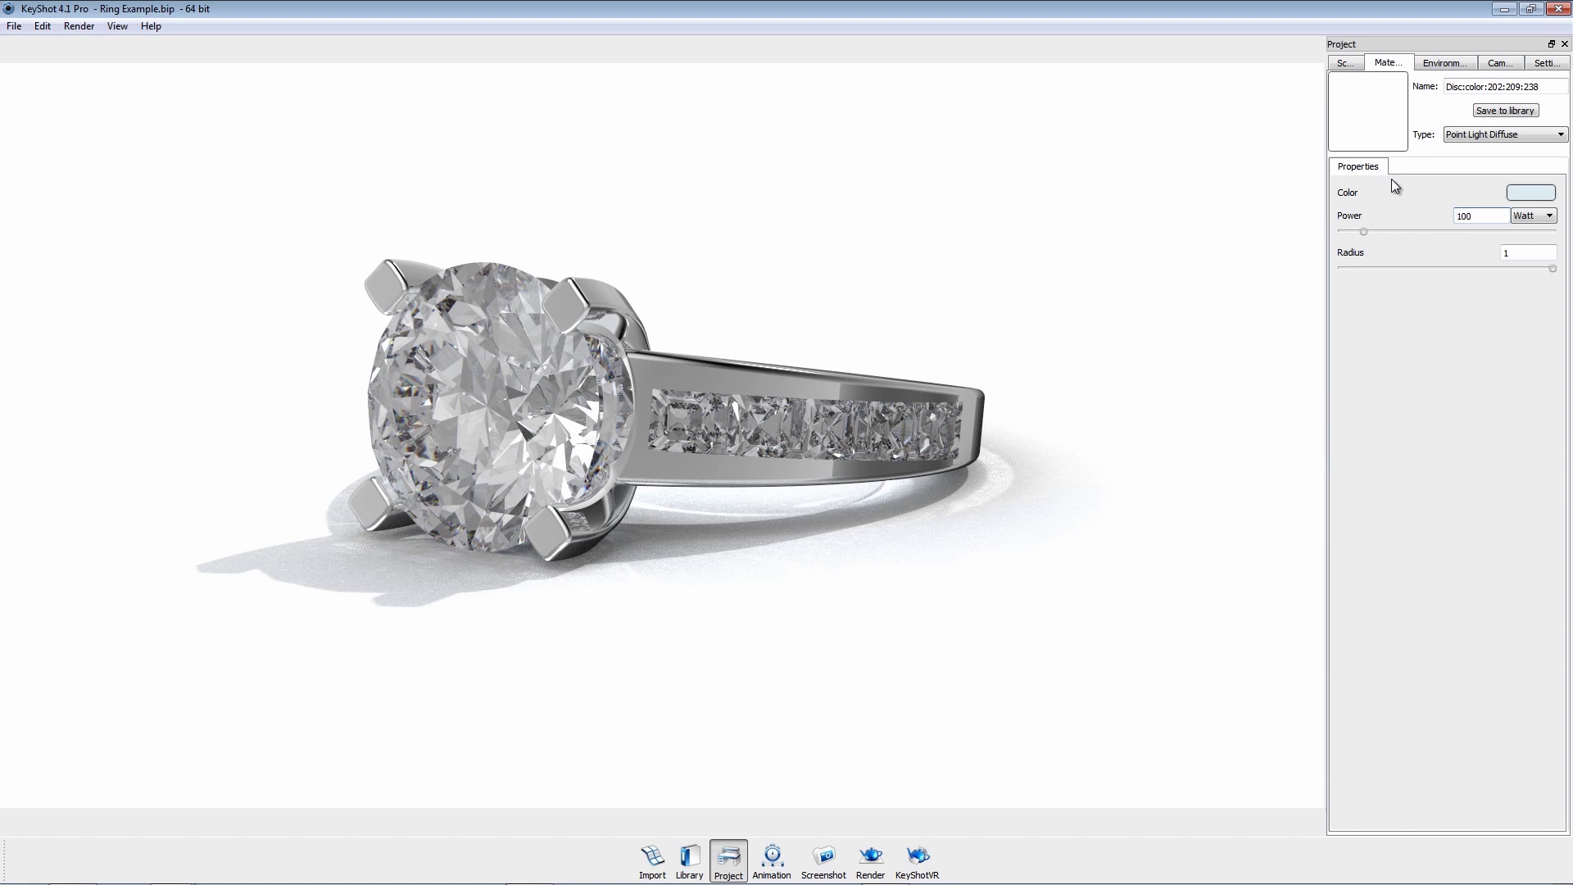
left_click(1516, 253)
Step: Review the ring scene's ground plane material samples and the real-time quality settings, including Shadow Quality
left_click(1346, 64)
left_click(1394, 198)
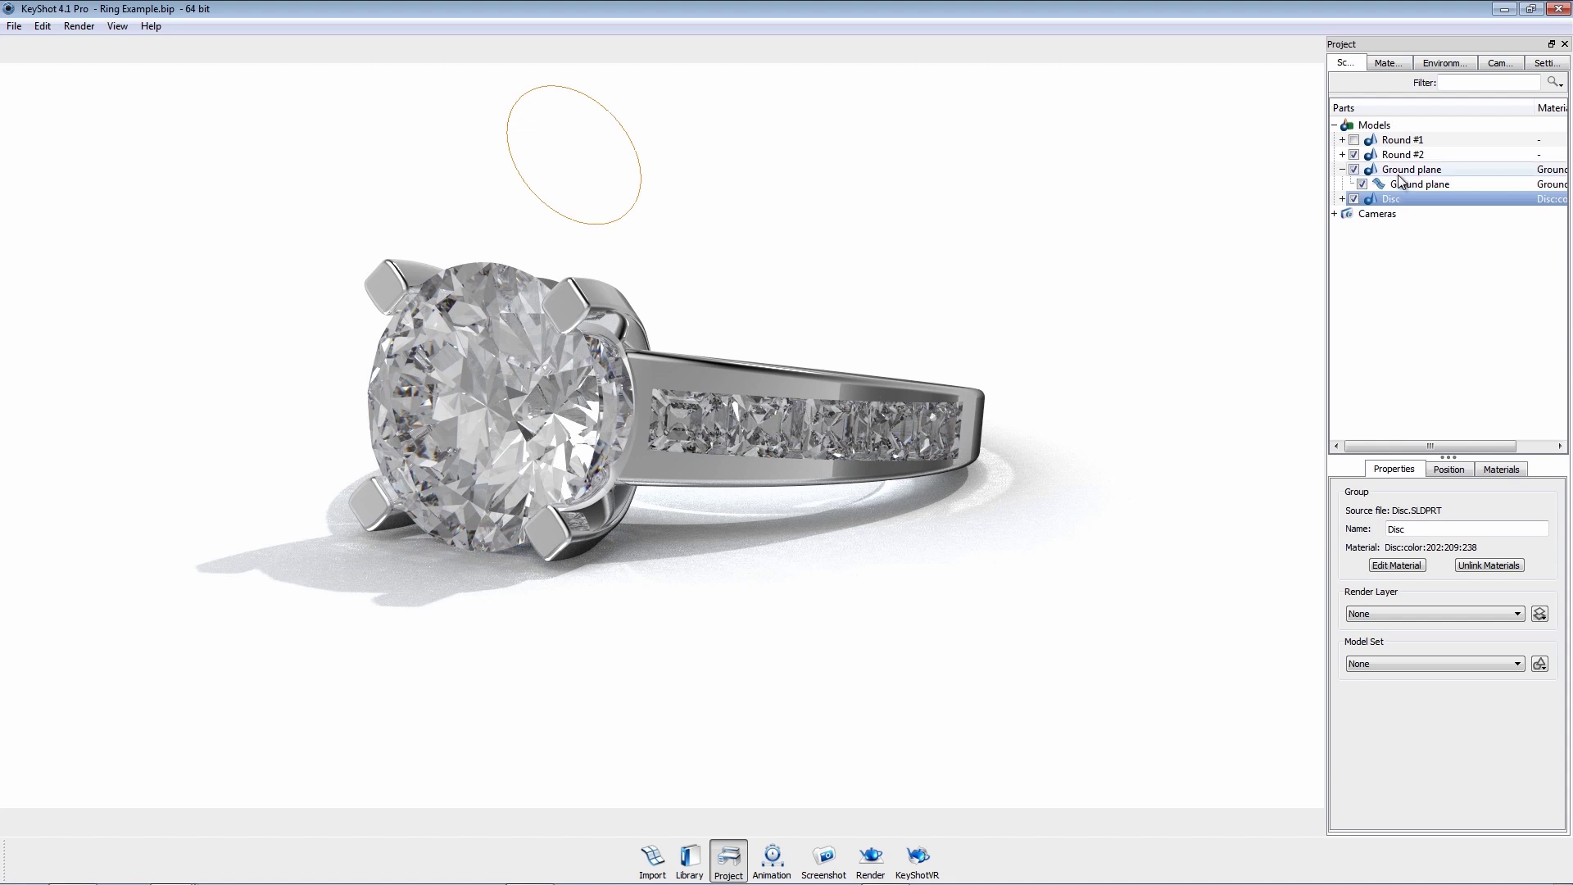
left_click(1410, 169)
left_click(1393, 549)
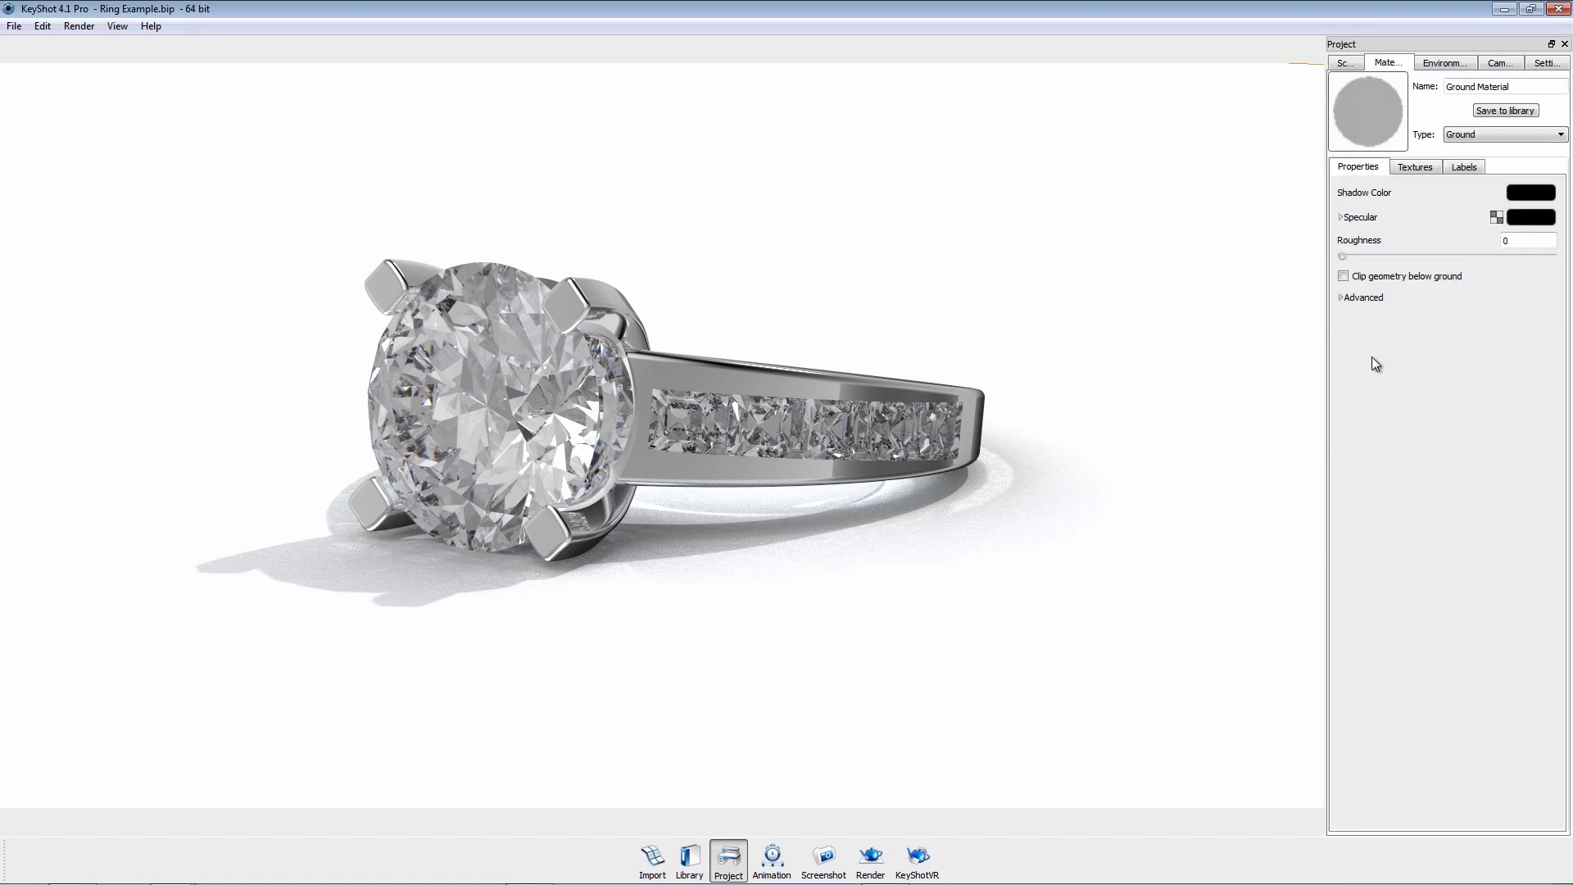
left_click(1341, 298)
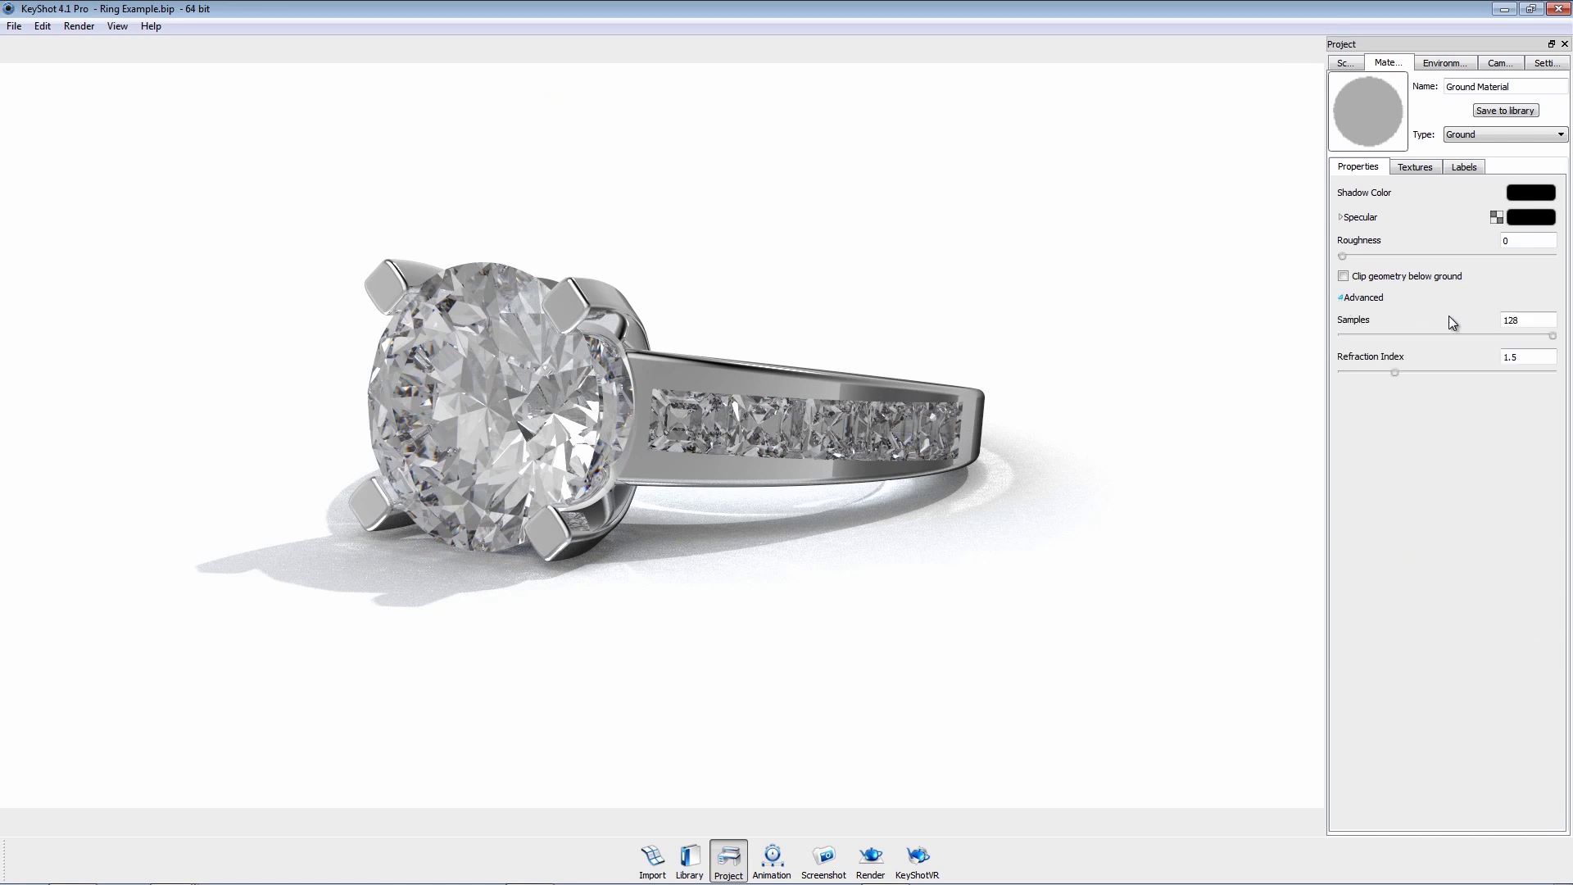
left_click(1544, 64)
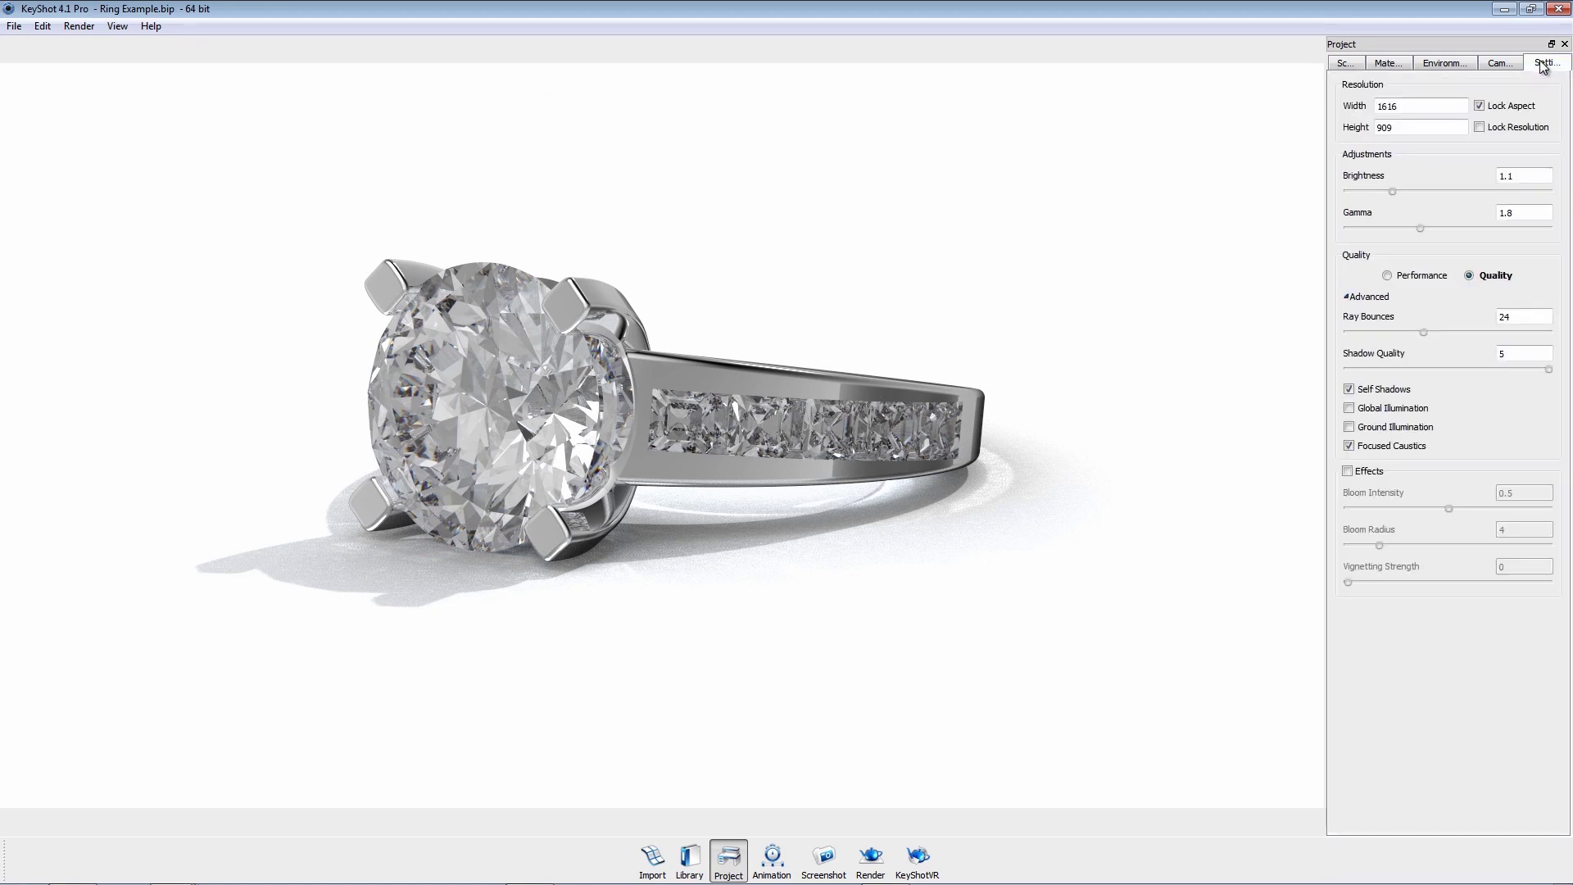
left_click(1517, 352)
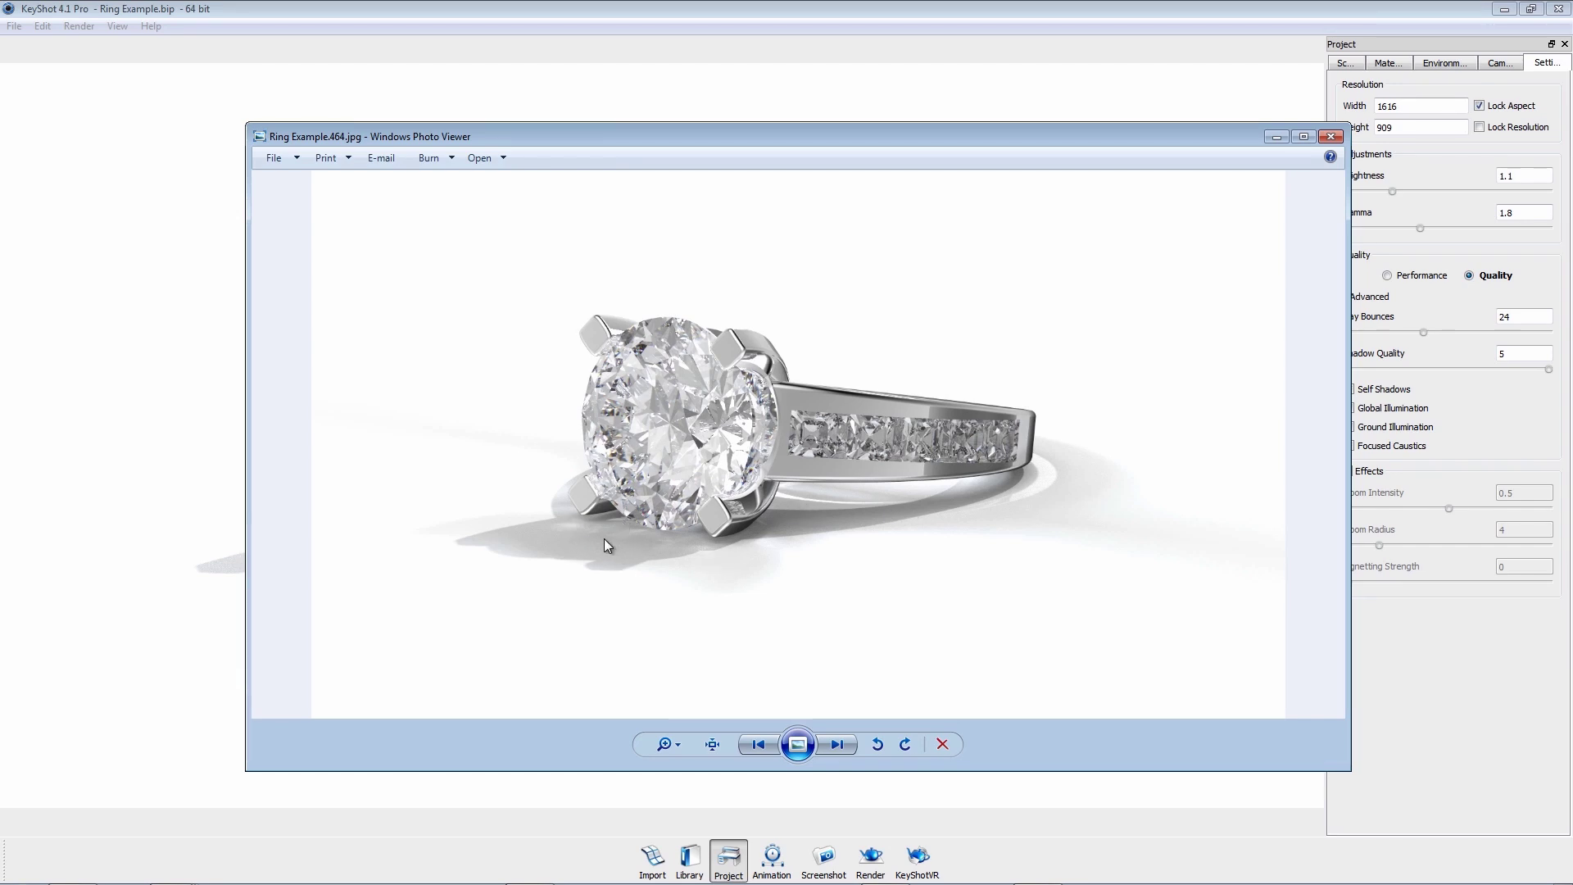
Step: Close the finished ring image and set the ring render's quality to Maximum samples with 128 samples
left_click(1329, 138)
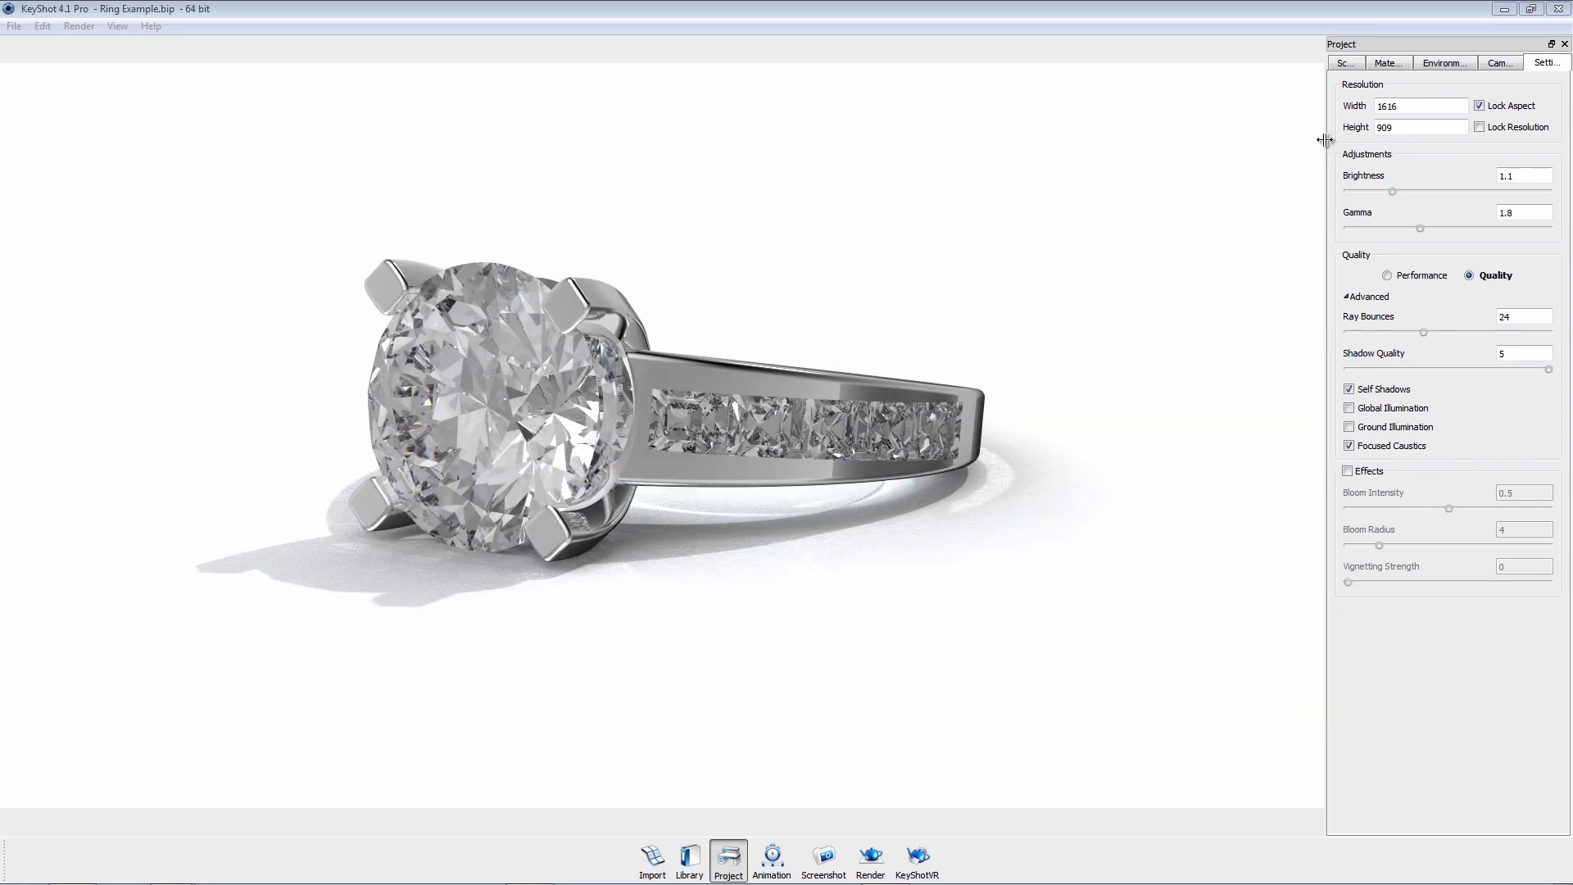
left_click(871, 858)
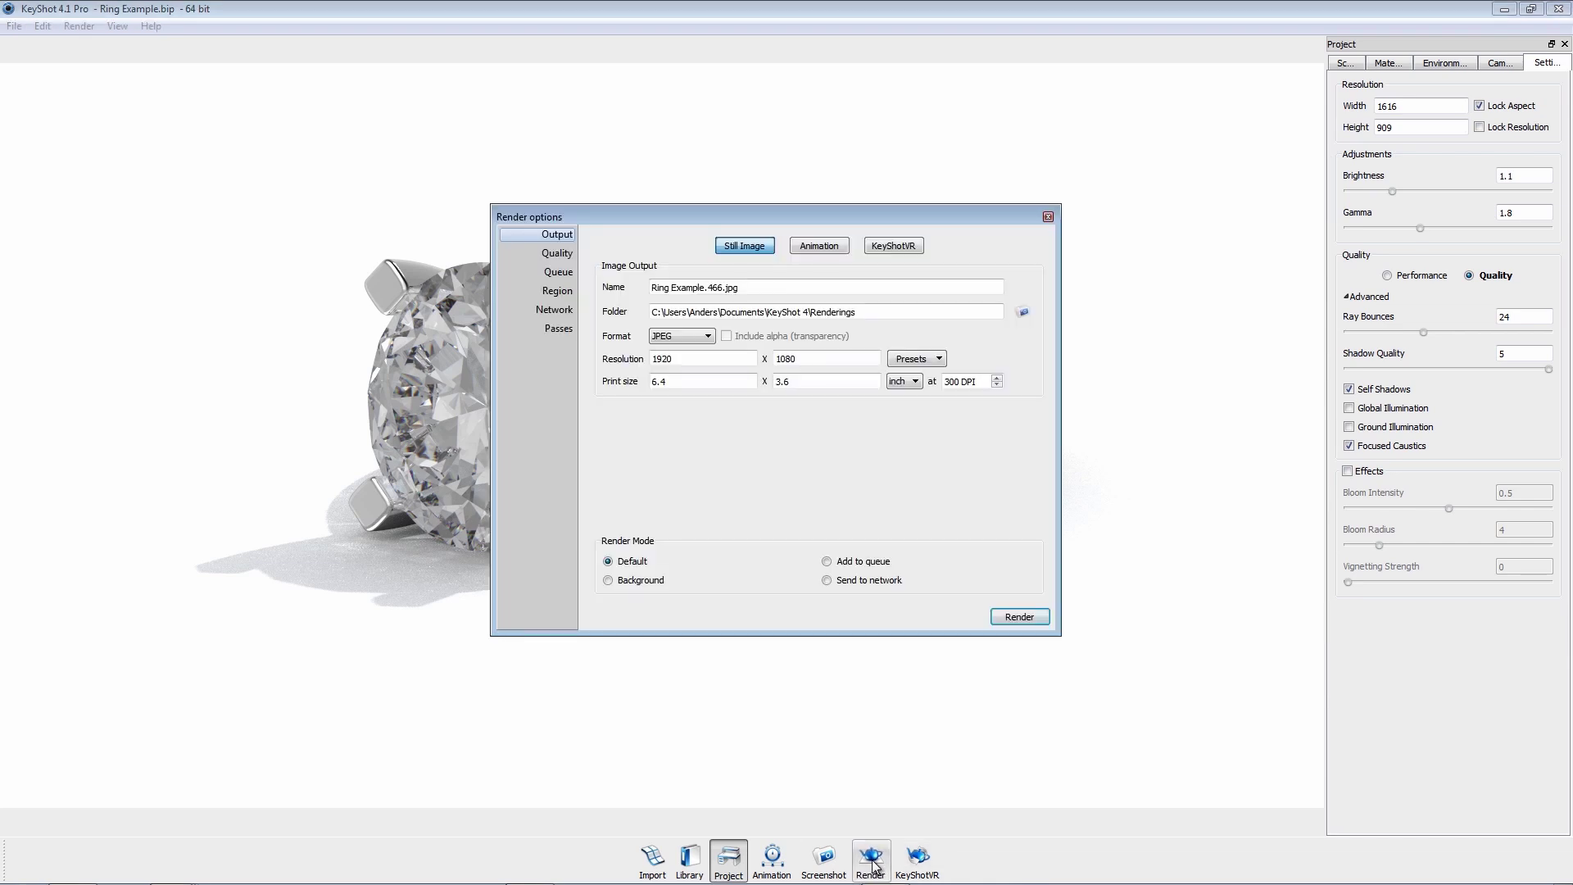
left_click(564, 255)
left_click(629, 245)
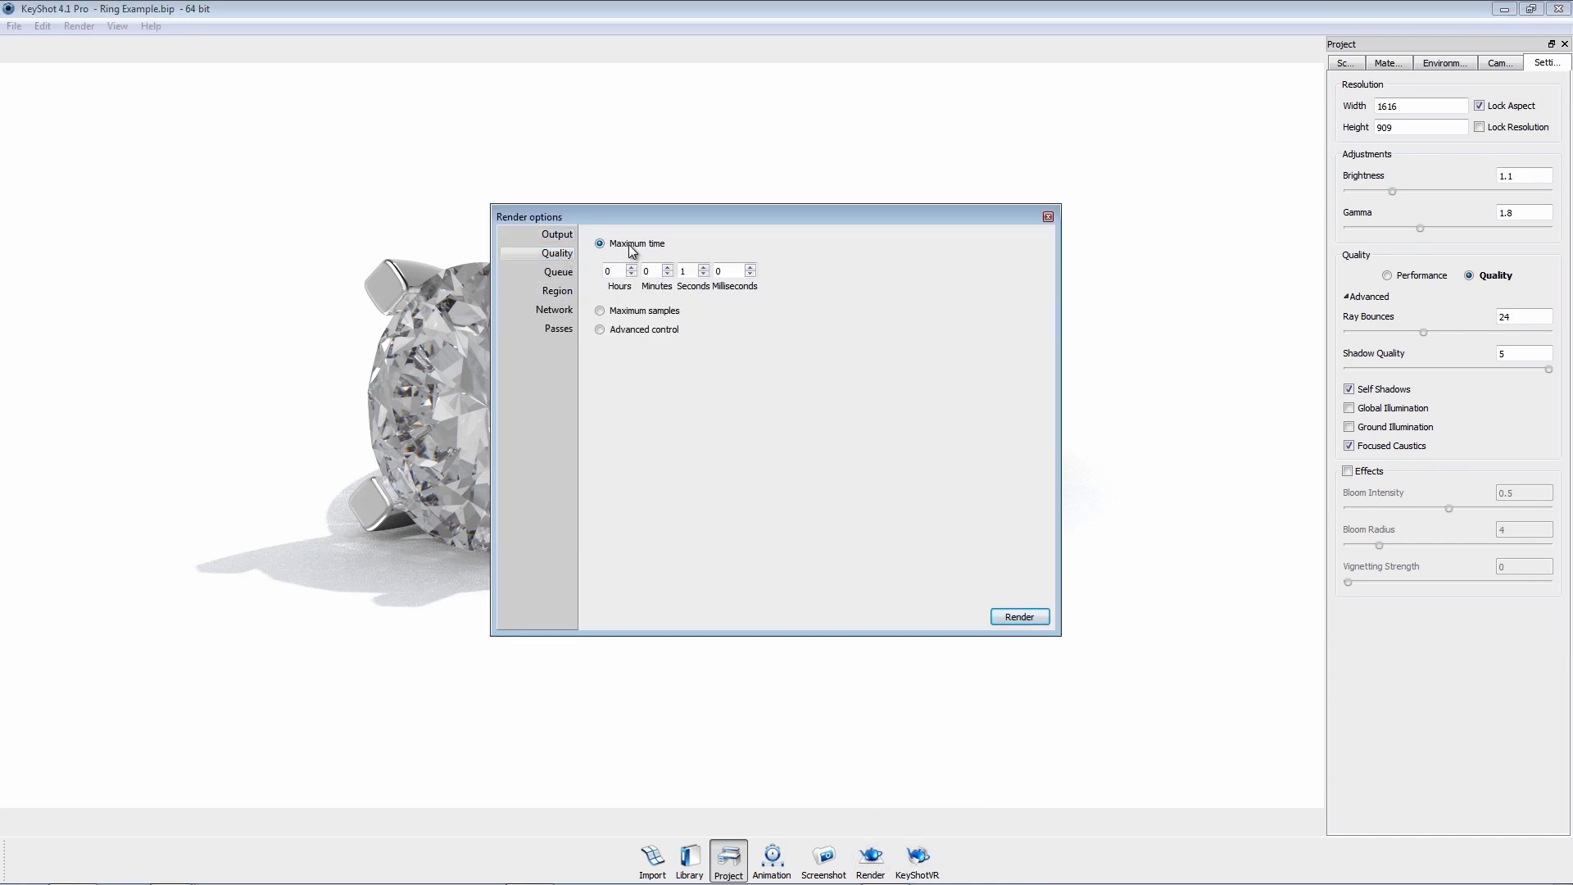
left_click(623, 313)
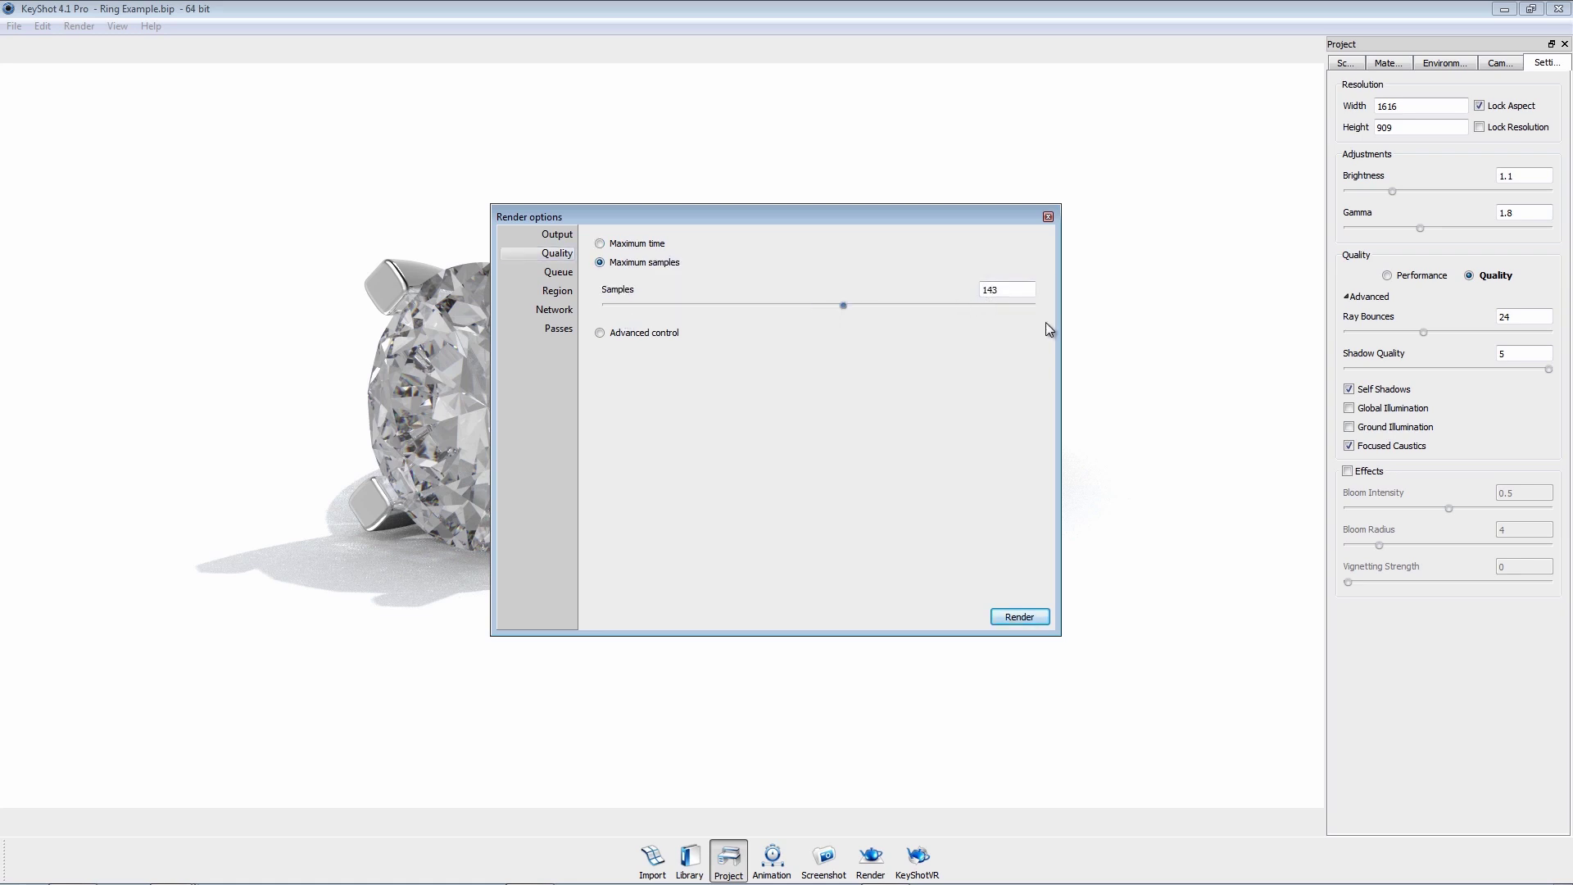
left_click_drag(1010, 293, 897, 293)
type("128")
key("Return")
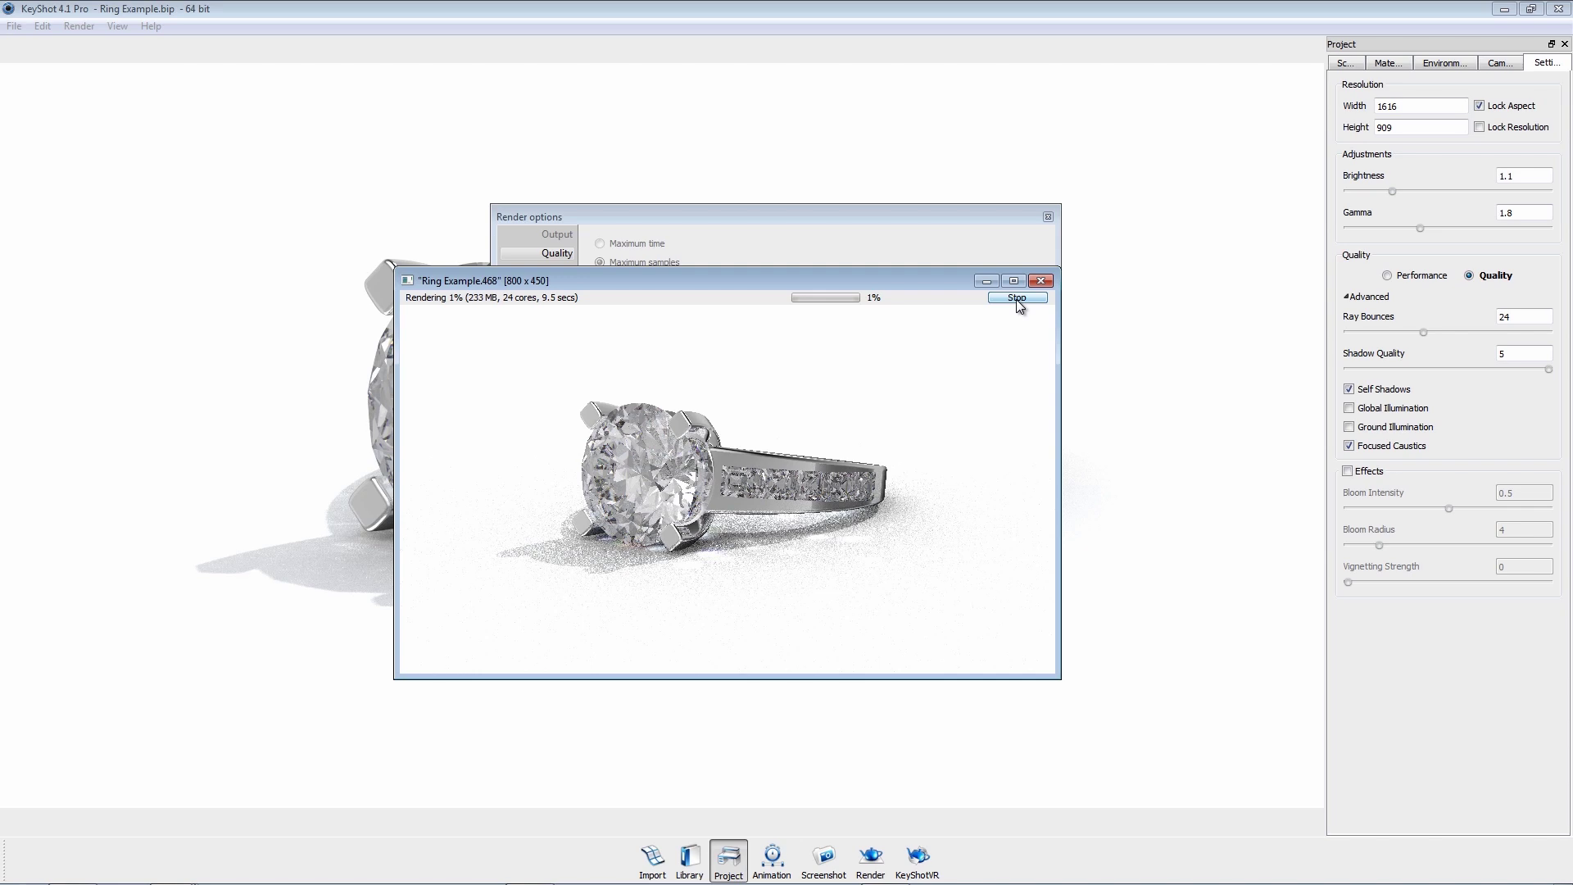
Step: Stop the running ring render while saving its image, and switch the render quality to Advanced control
left_click(1016, 298)
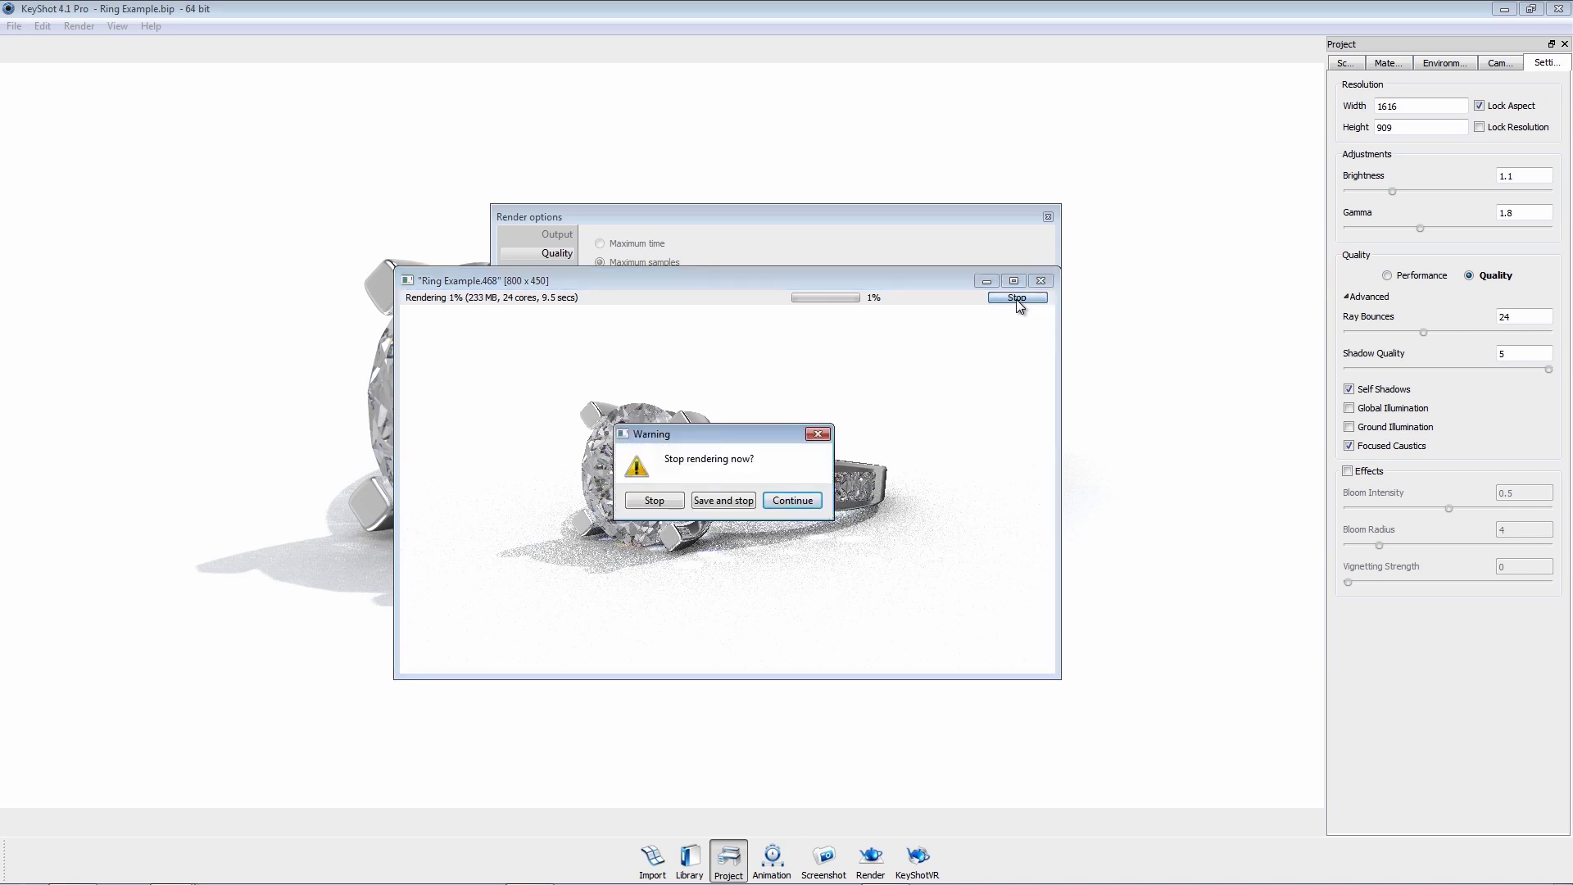
left_click(737, 500)
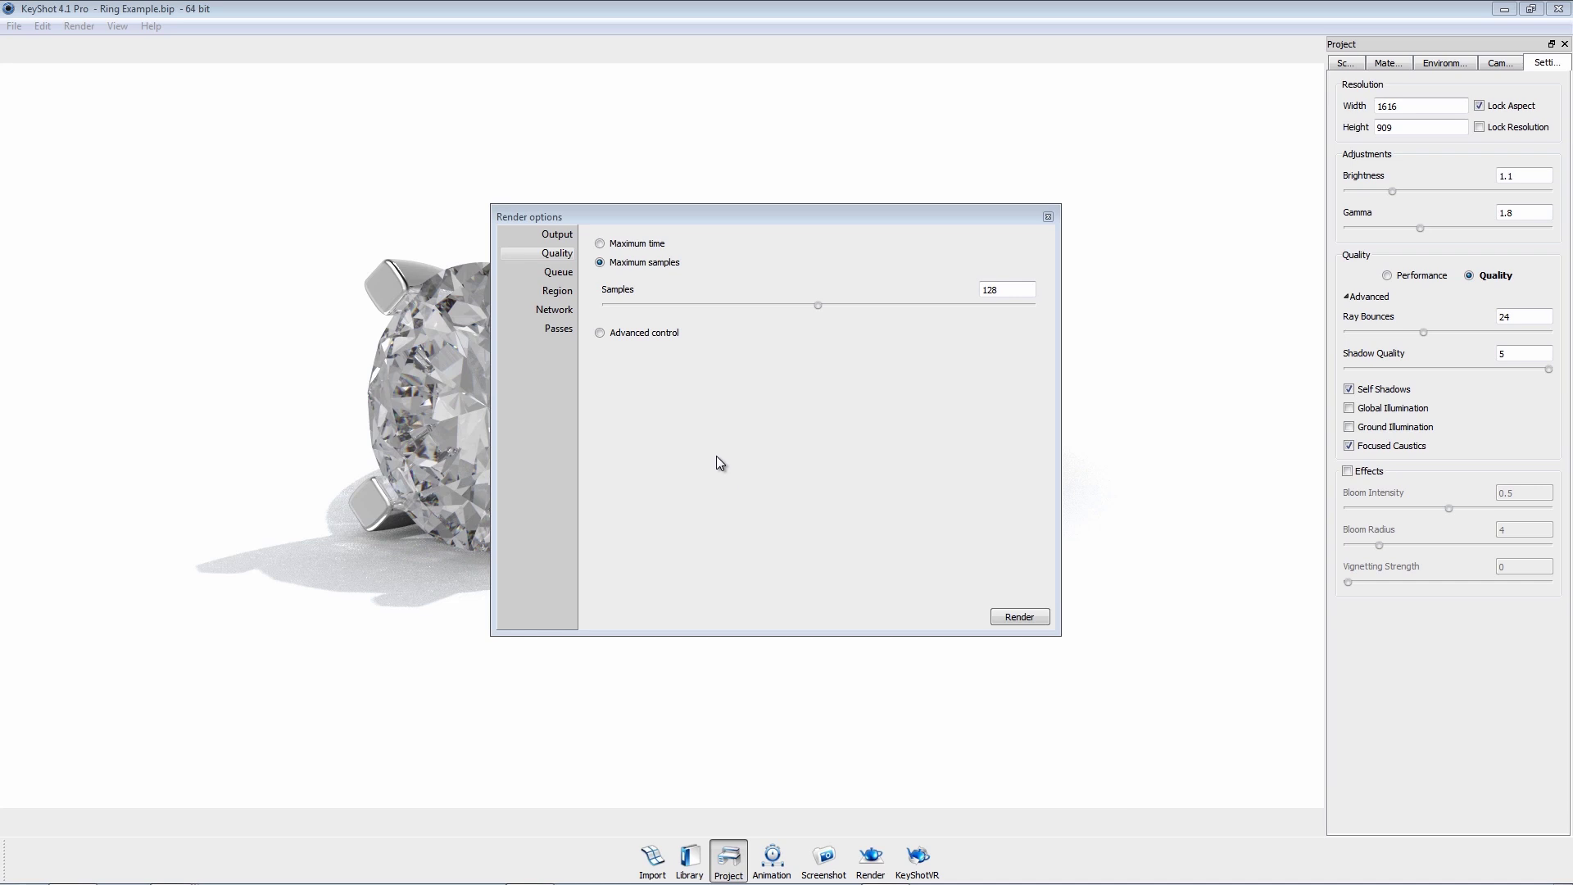
left_click(653, 328)
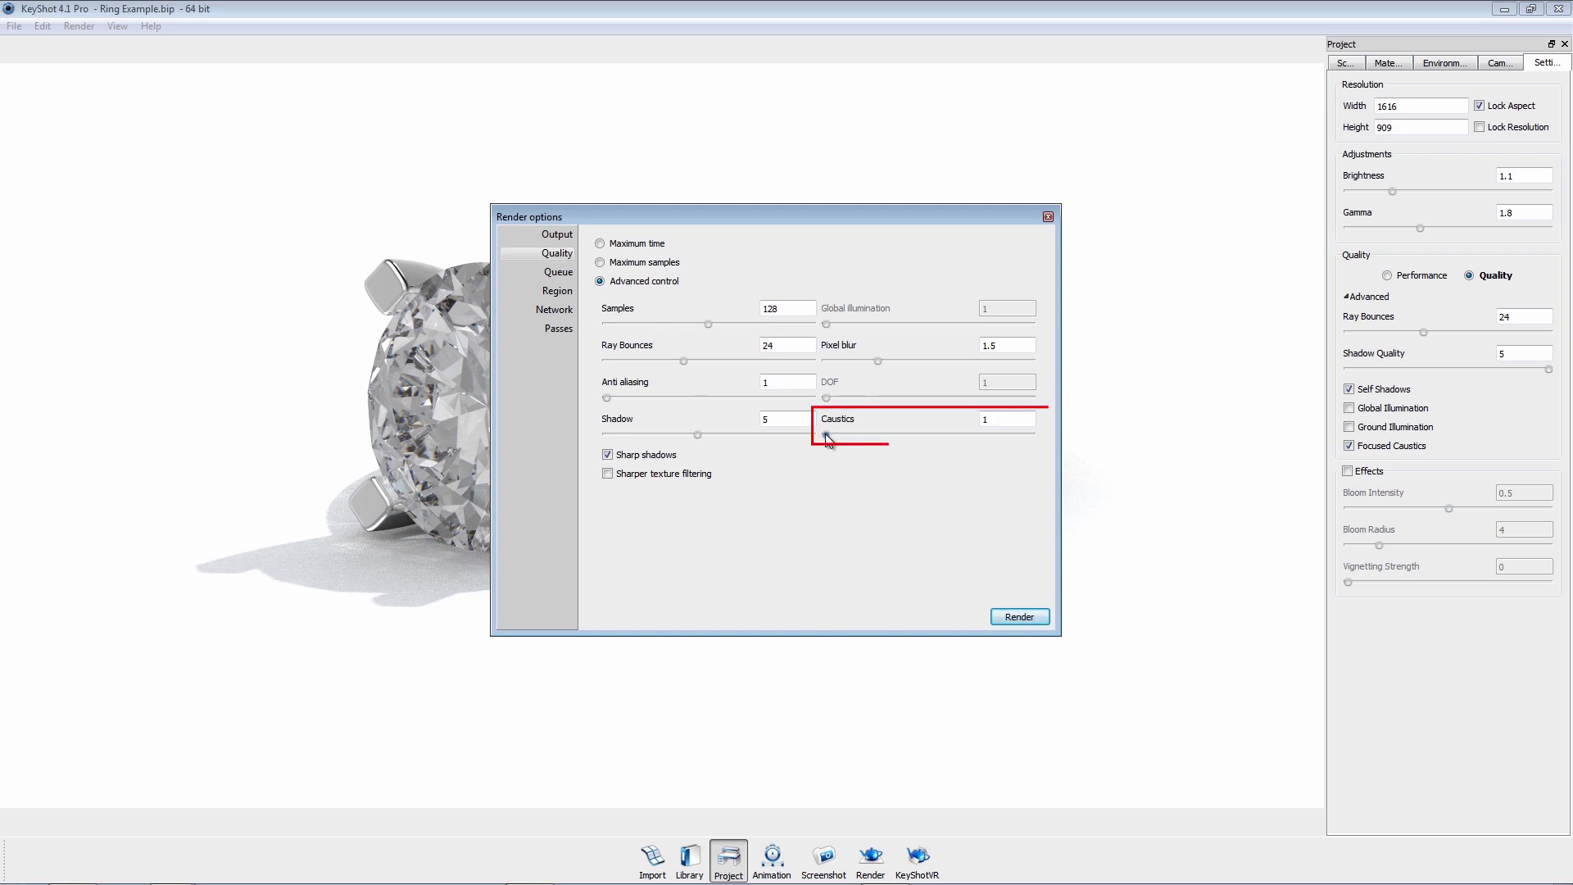
Step: Try raising the Caustics quality in the advanced render settings and return it to its minimum
left_click_drag(826, 435, 956, 435)
left_click_drag(911, 440, 809, 441)
left_click_drag(702, 328, 702, 326)
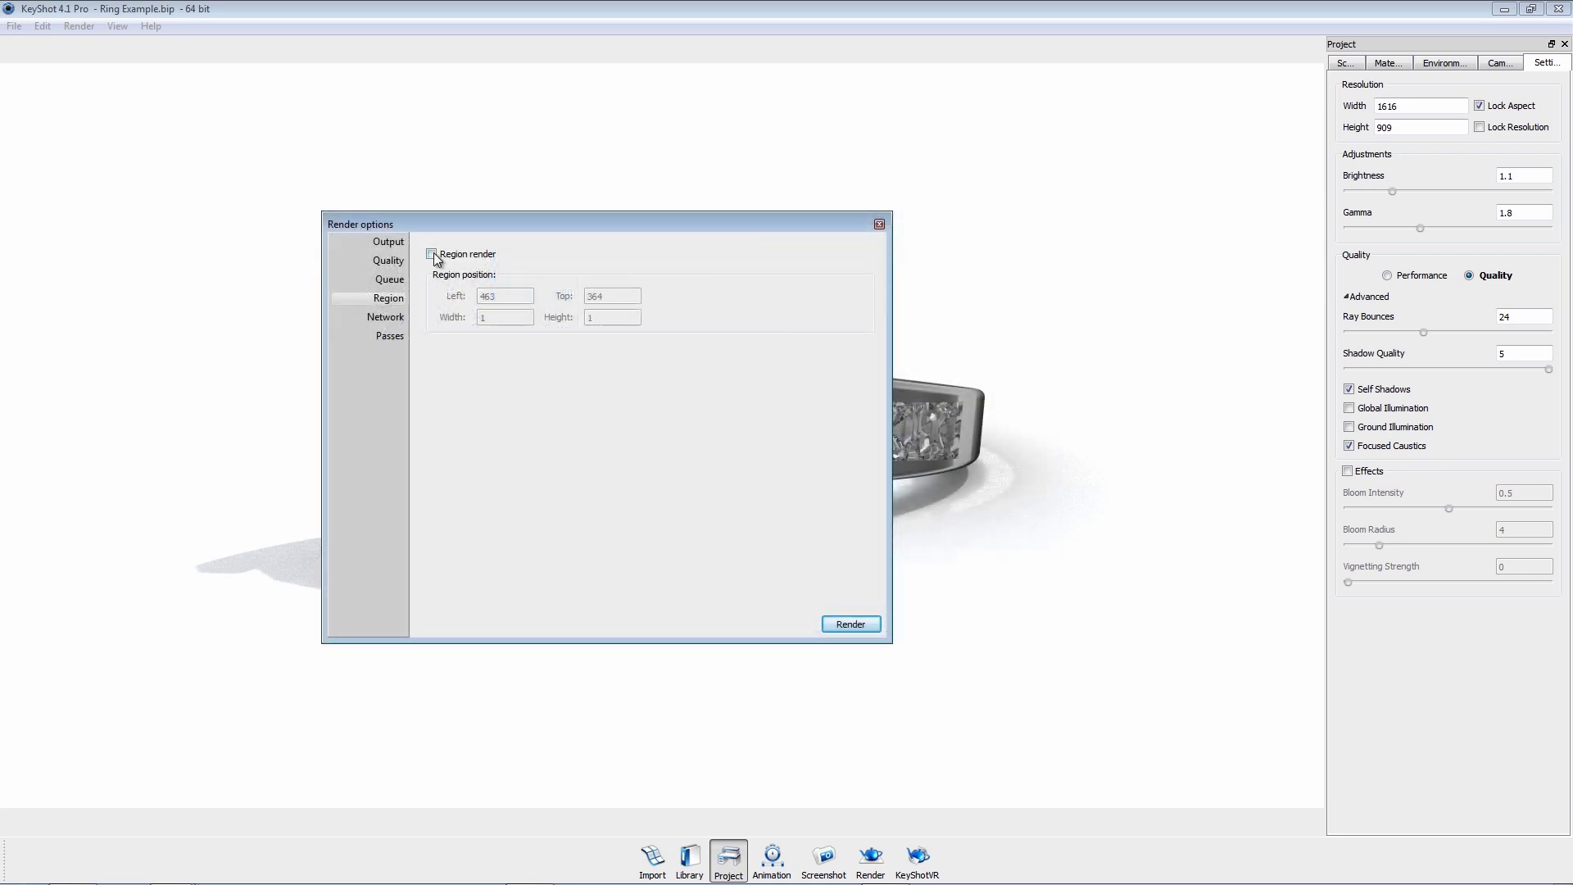
Step: Enable Region render and set the region's width and height to 16 each
left_click(431, 254)
double_click(525, 317)
type("16")
key("Tab")
type("16")
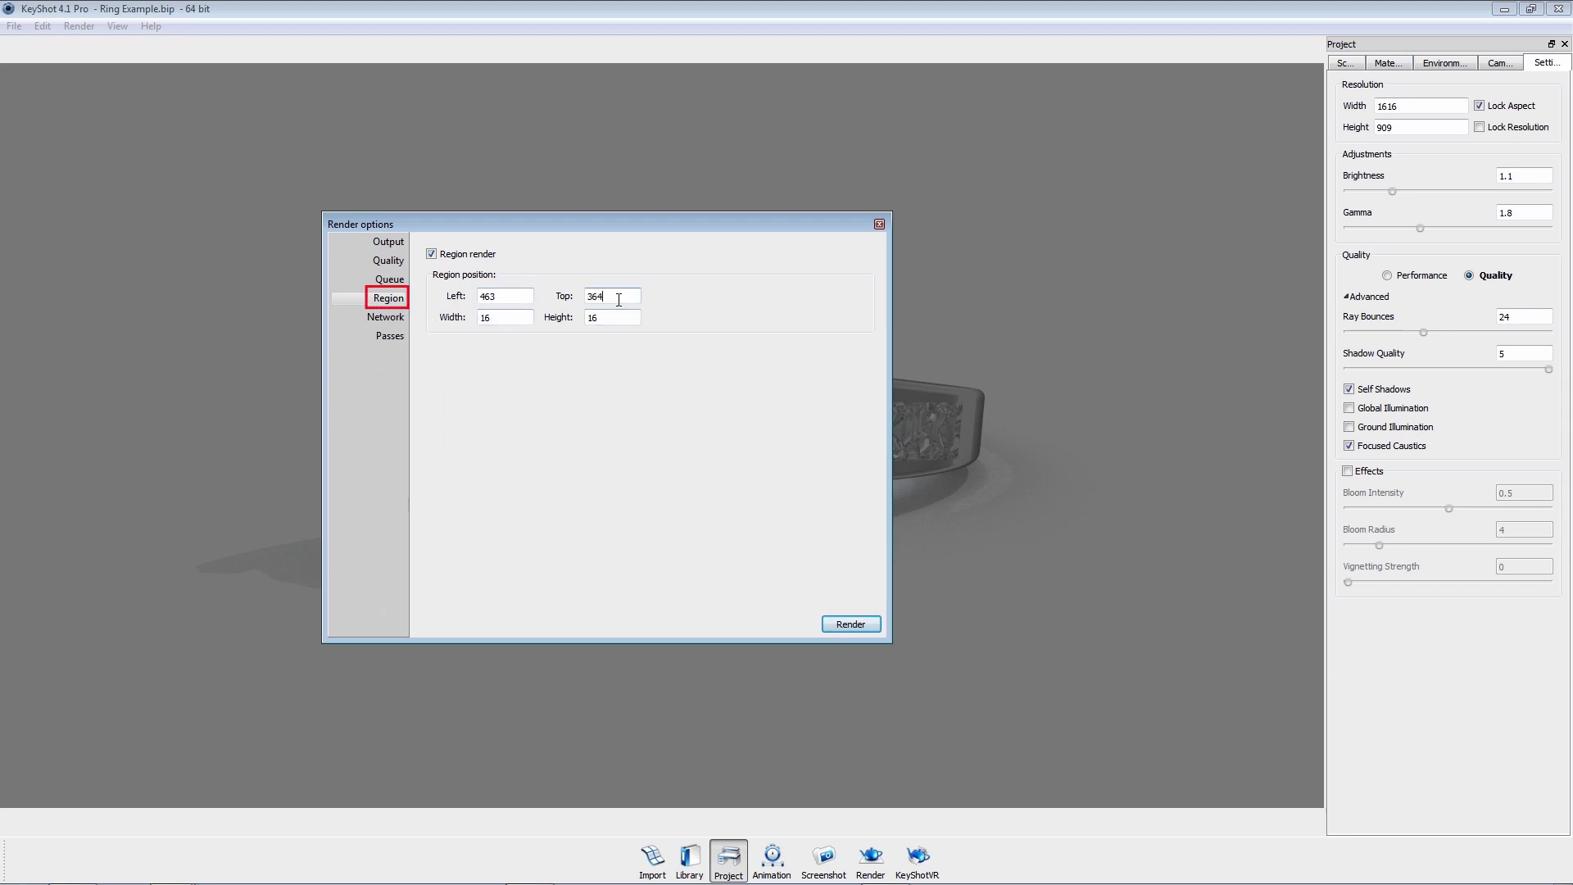
Step: Place the render region over the diamond's lower edge and its shadow at about 149 by 132, and render it
left_click_drag(651, 223, 959, 292)
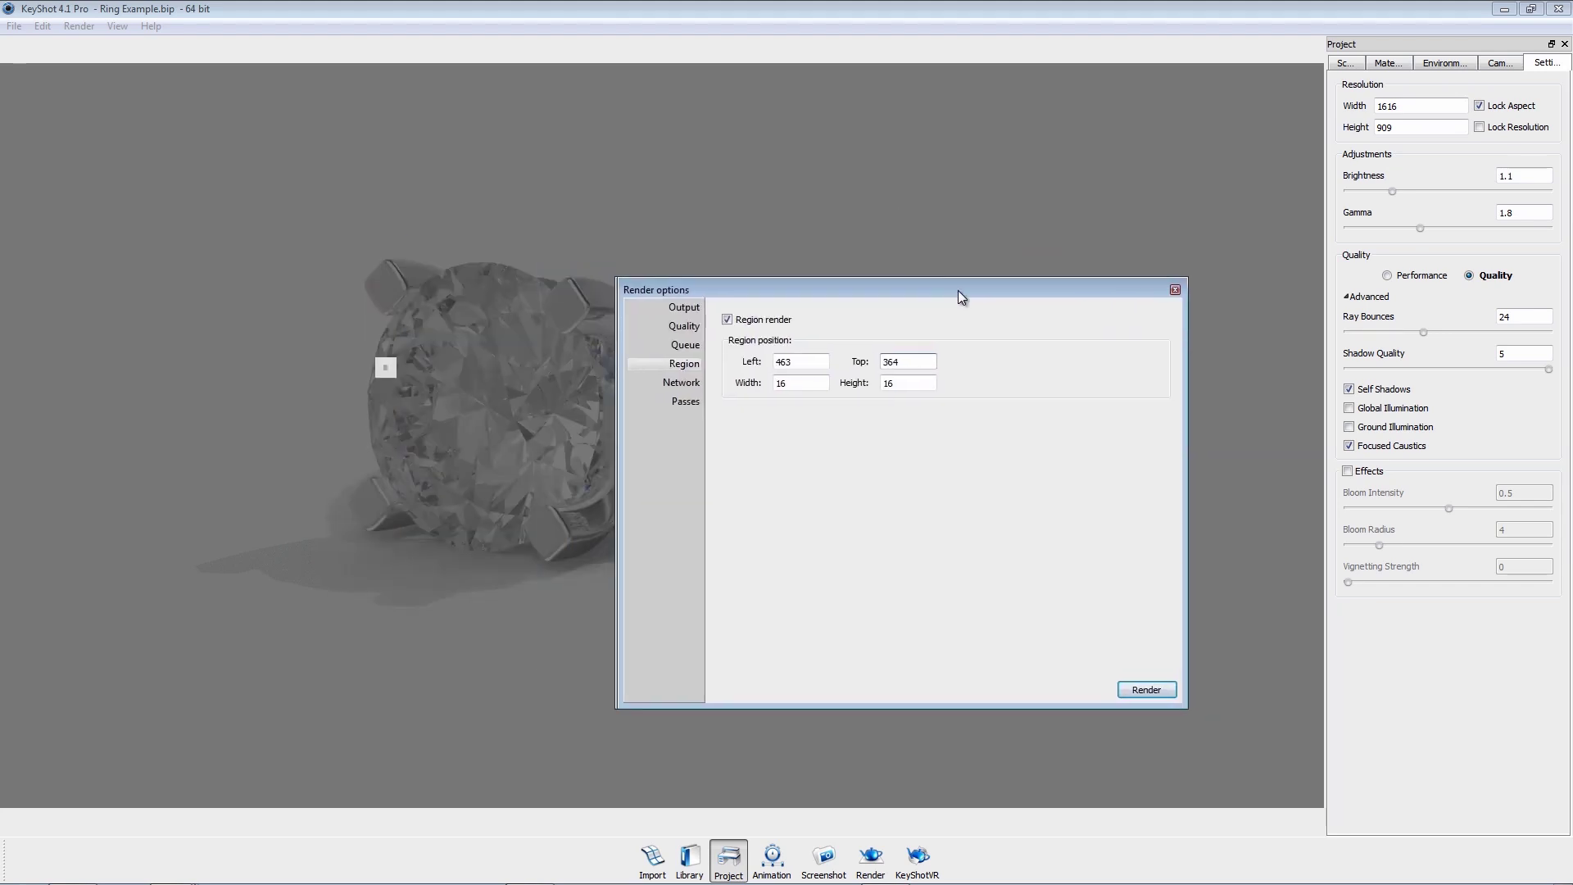
left_click_drag(392, 374, 454, 524)
left_click(1162, 697)
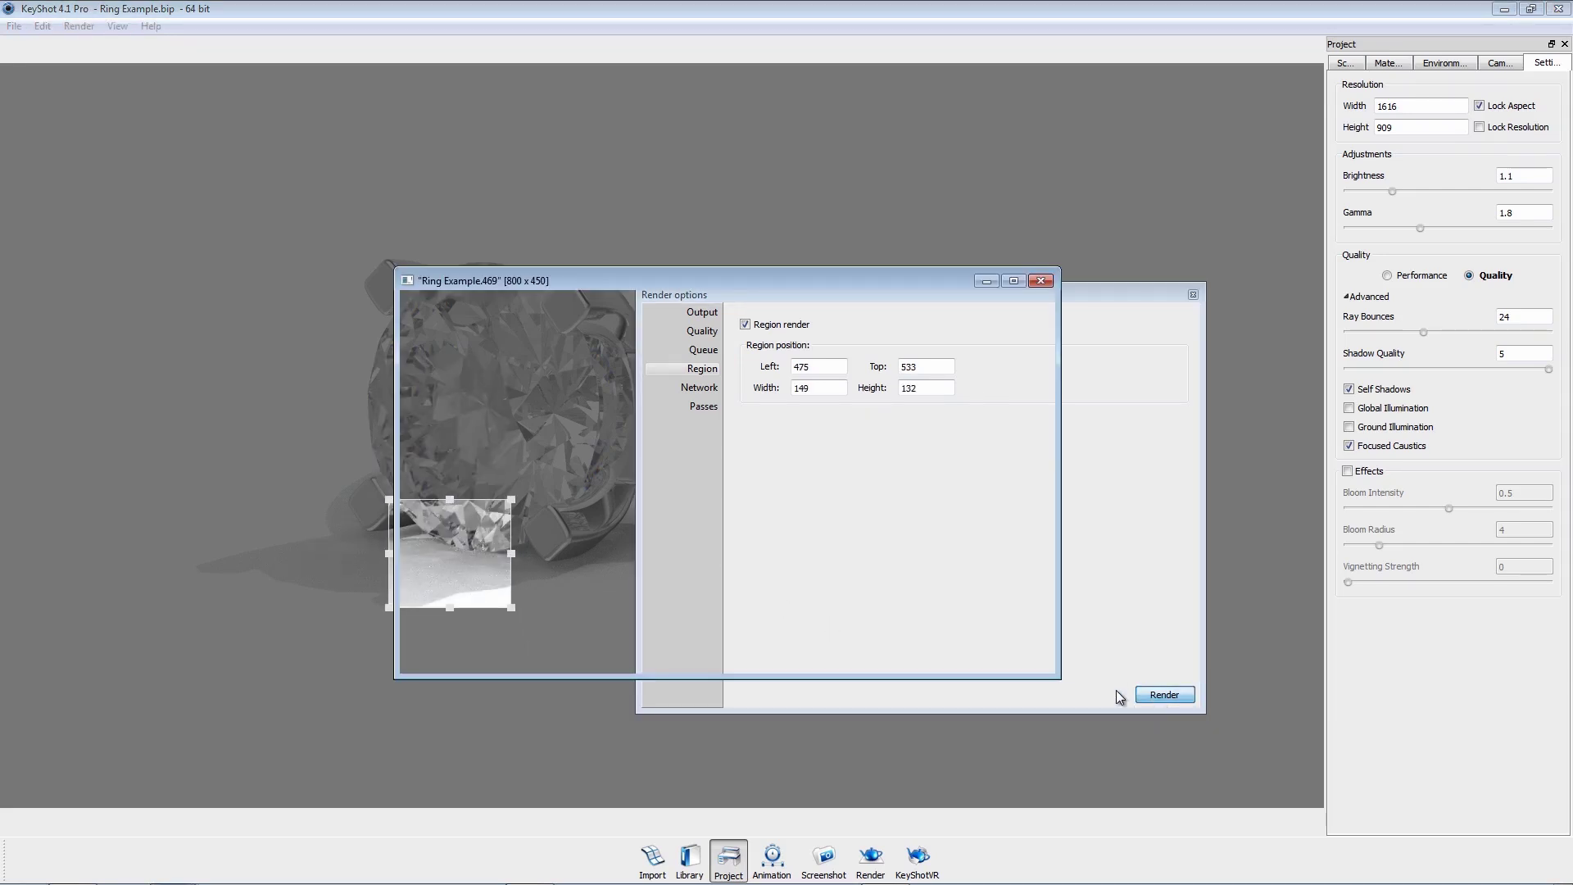